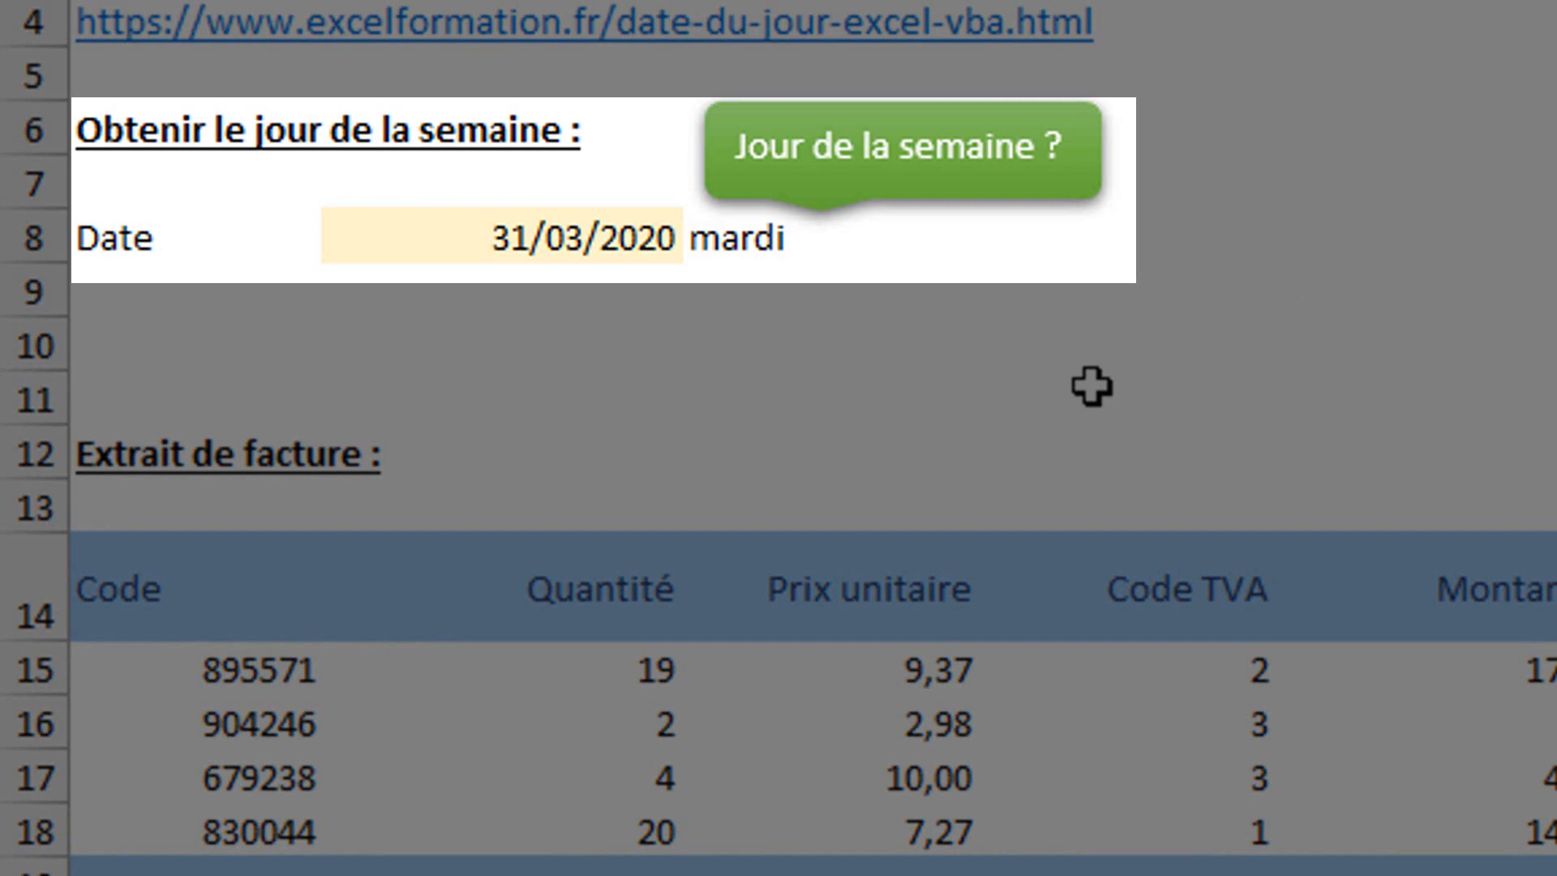
Step: Examine the sheet's weekday, invoice VAT and annual sales examples, including the Code TVA column and its rate table
{"action": "left_click", "coordinate": [734, 241]}
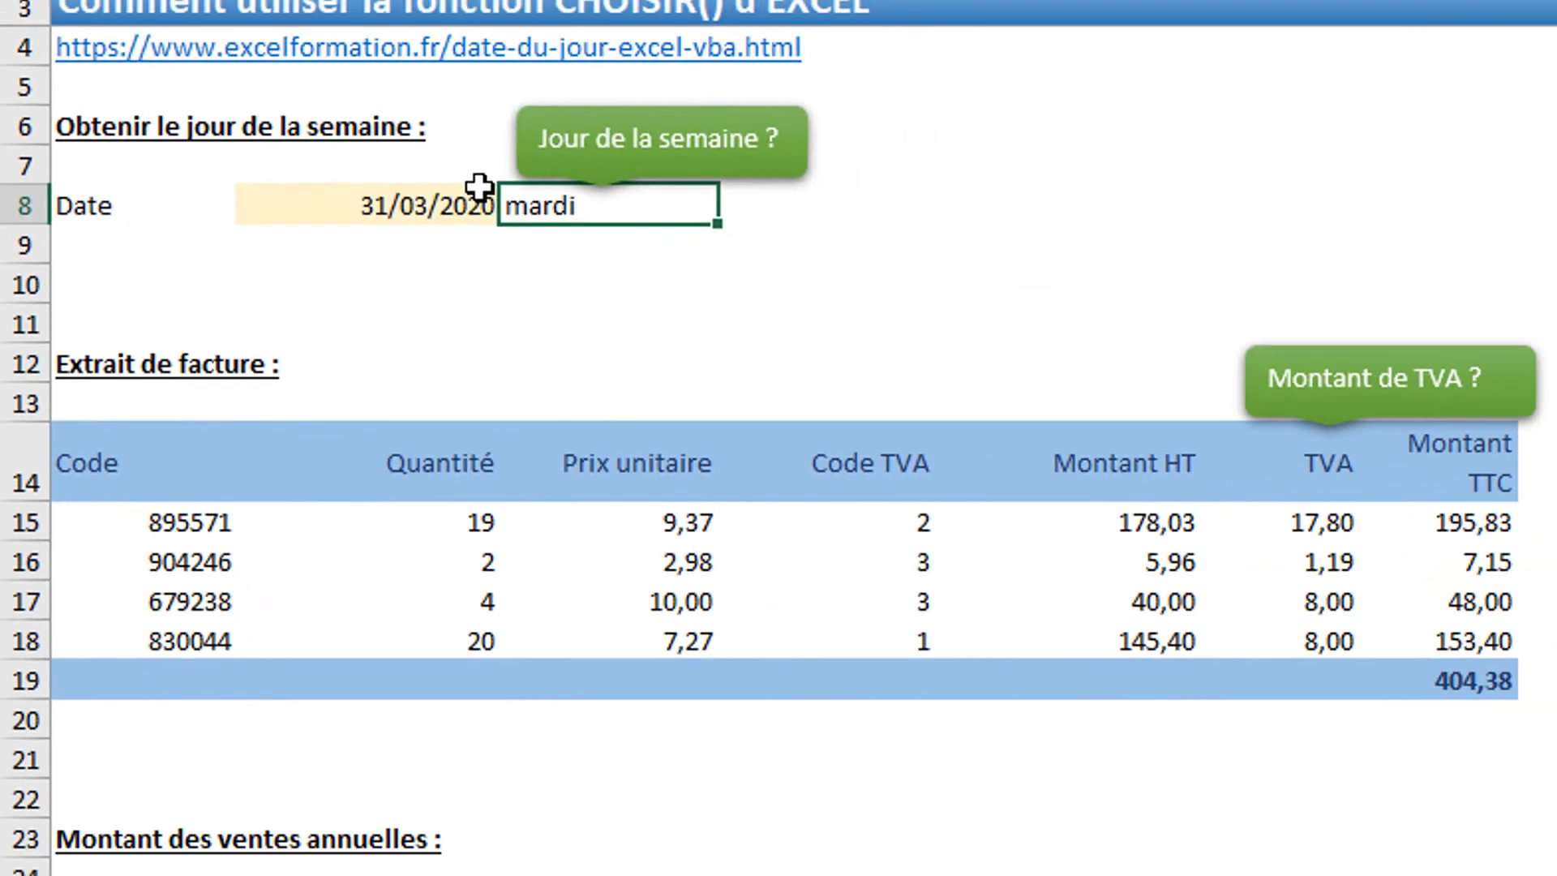
{"action": "left_click_drag", "start_coordinate": [941, 407], "coordinate": [933, 493]}
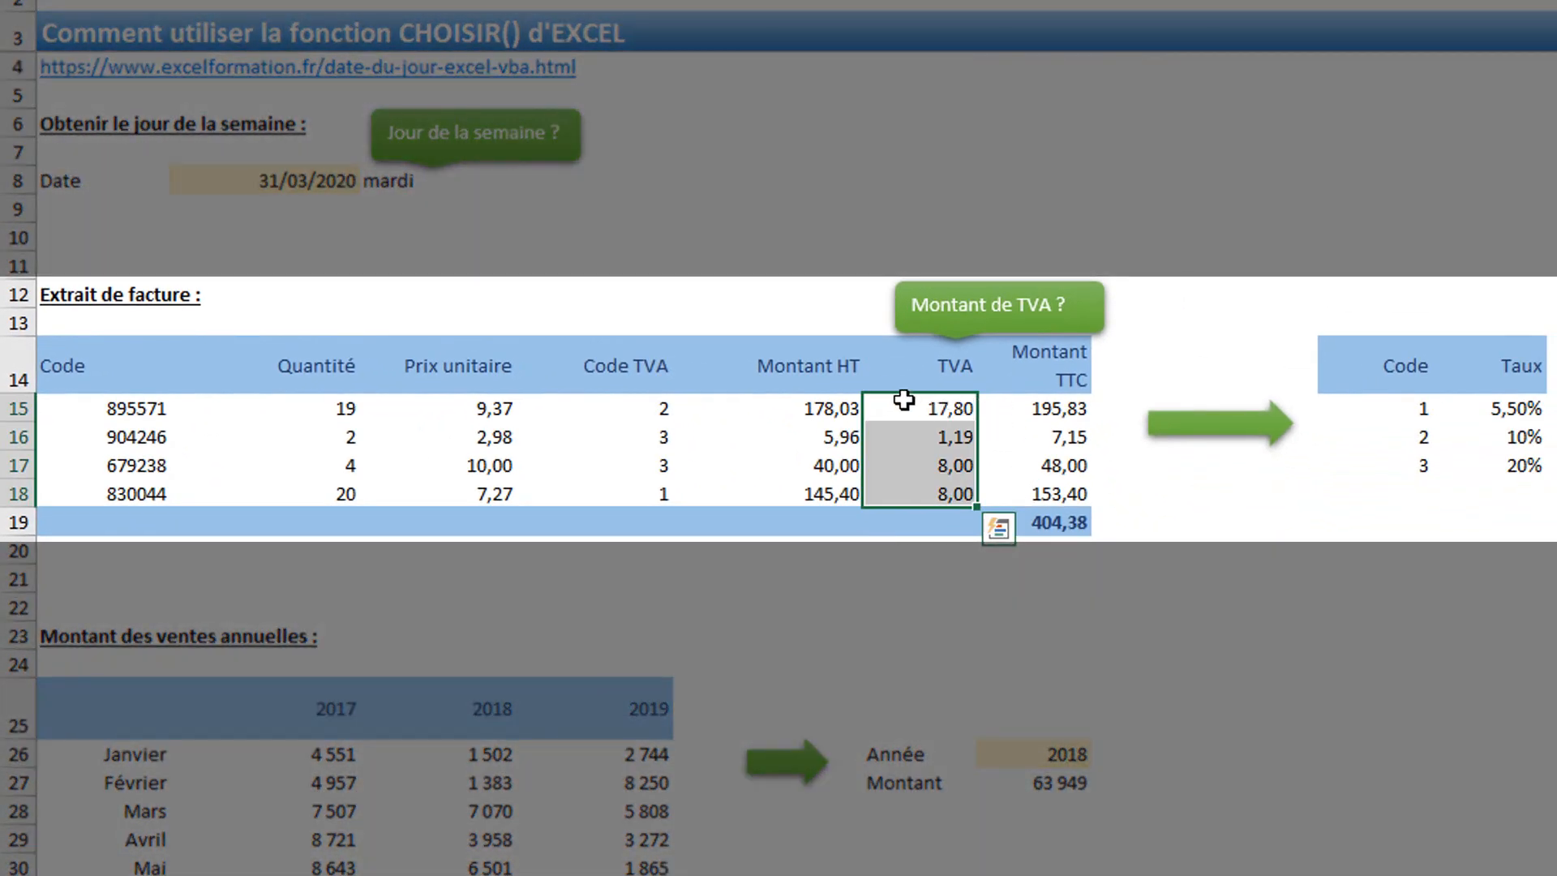
{"action": "left_click", "coordinate": [928, 408]}
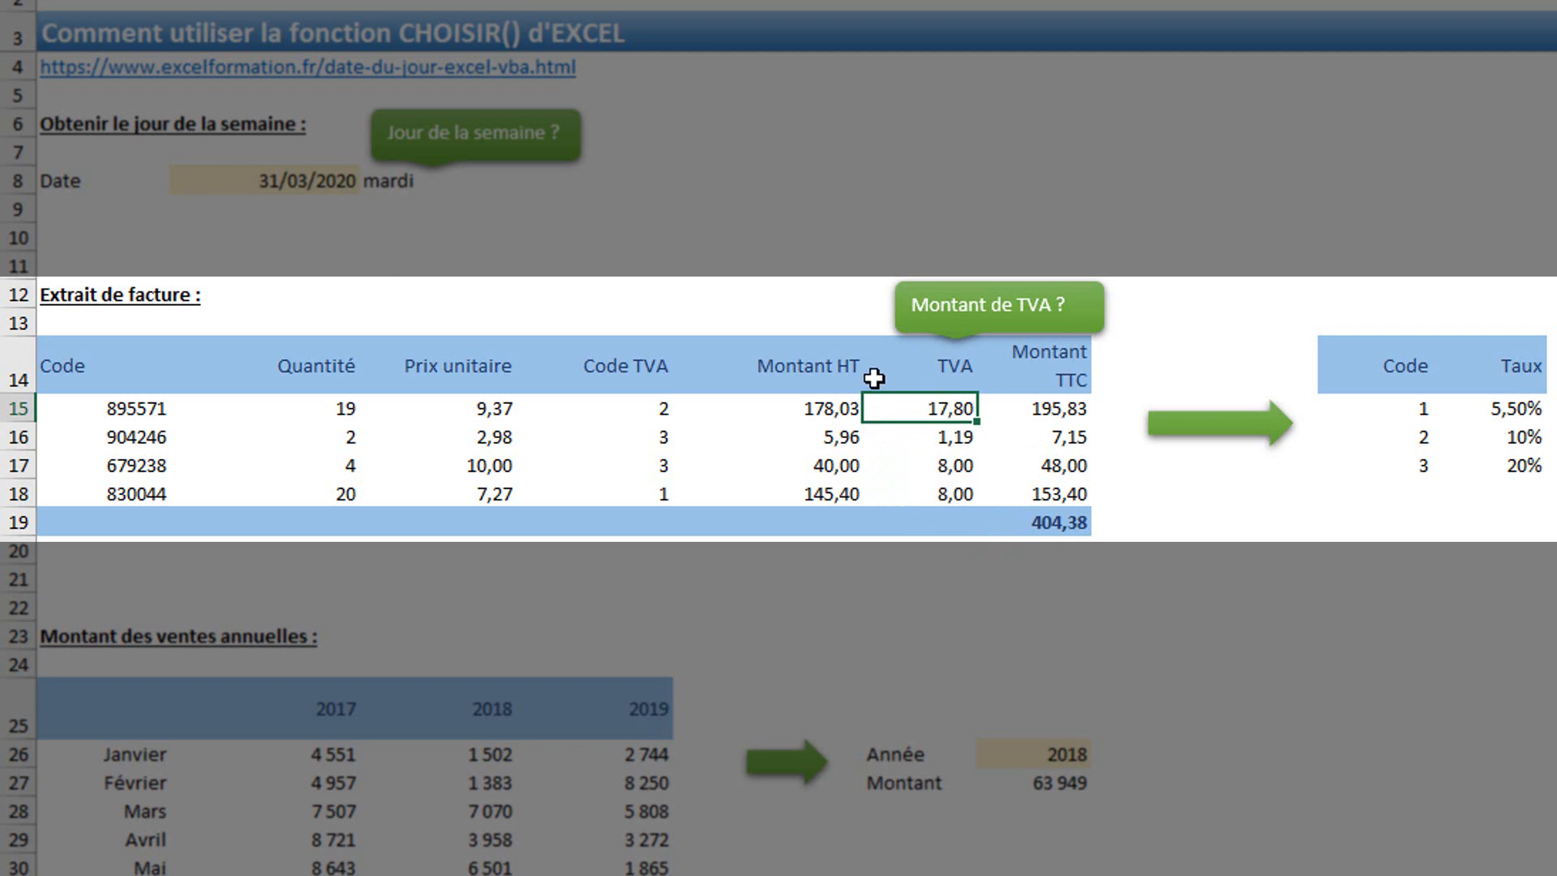
{"action": "left_click", "coordinate": [652, 408]}
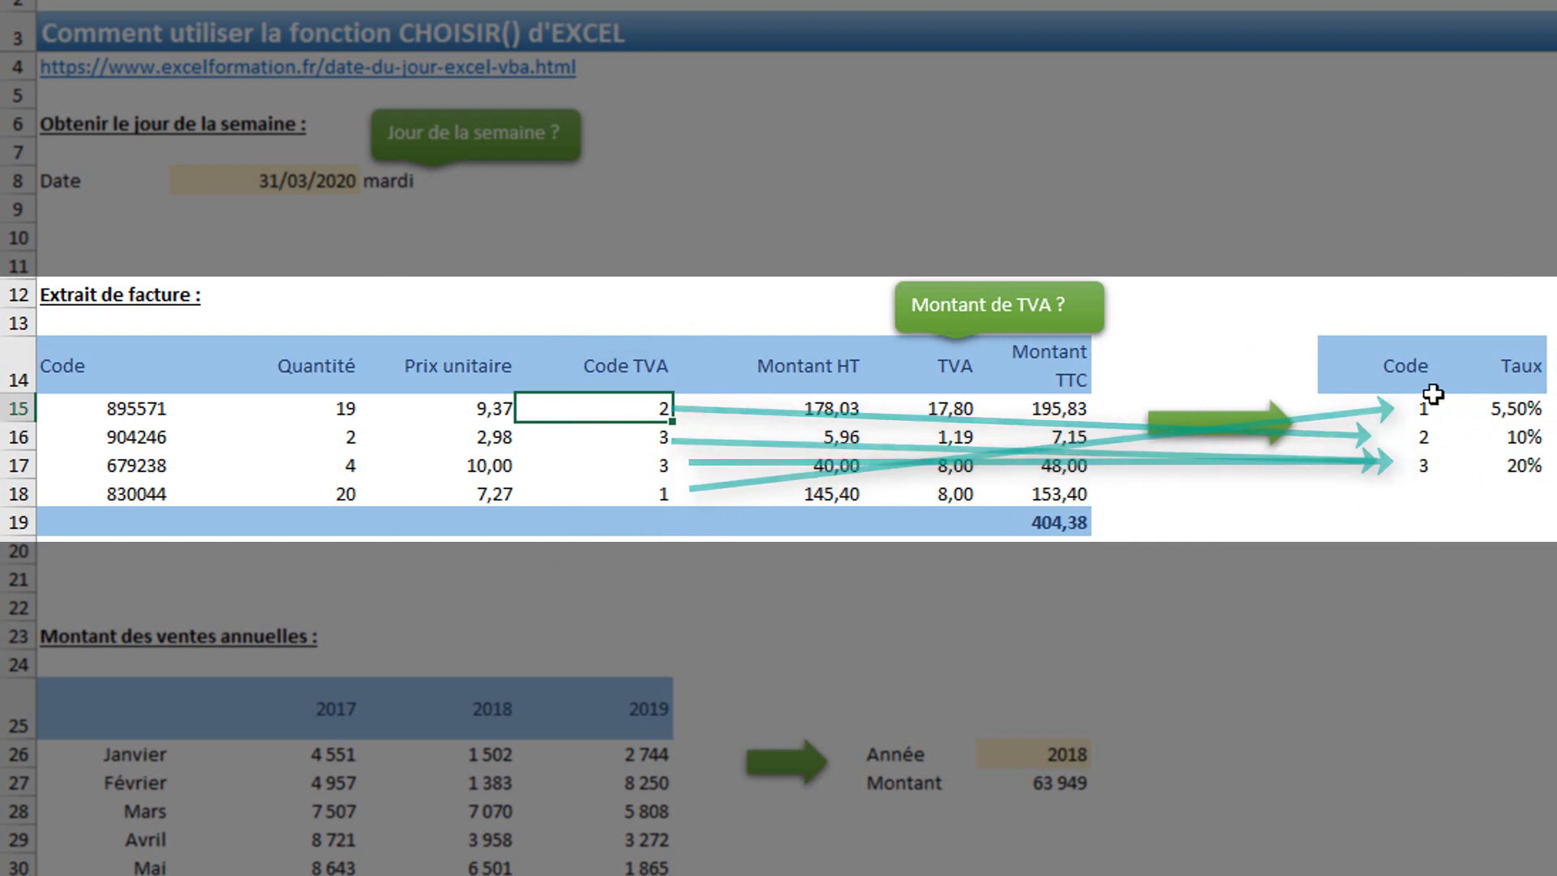
{"action": "scroll", "coordinate": [1129, 556], "scroll_direction": "down", "scroll_amount": 6}
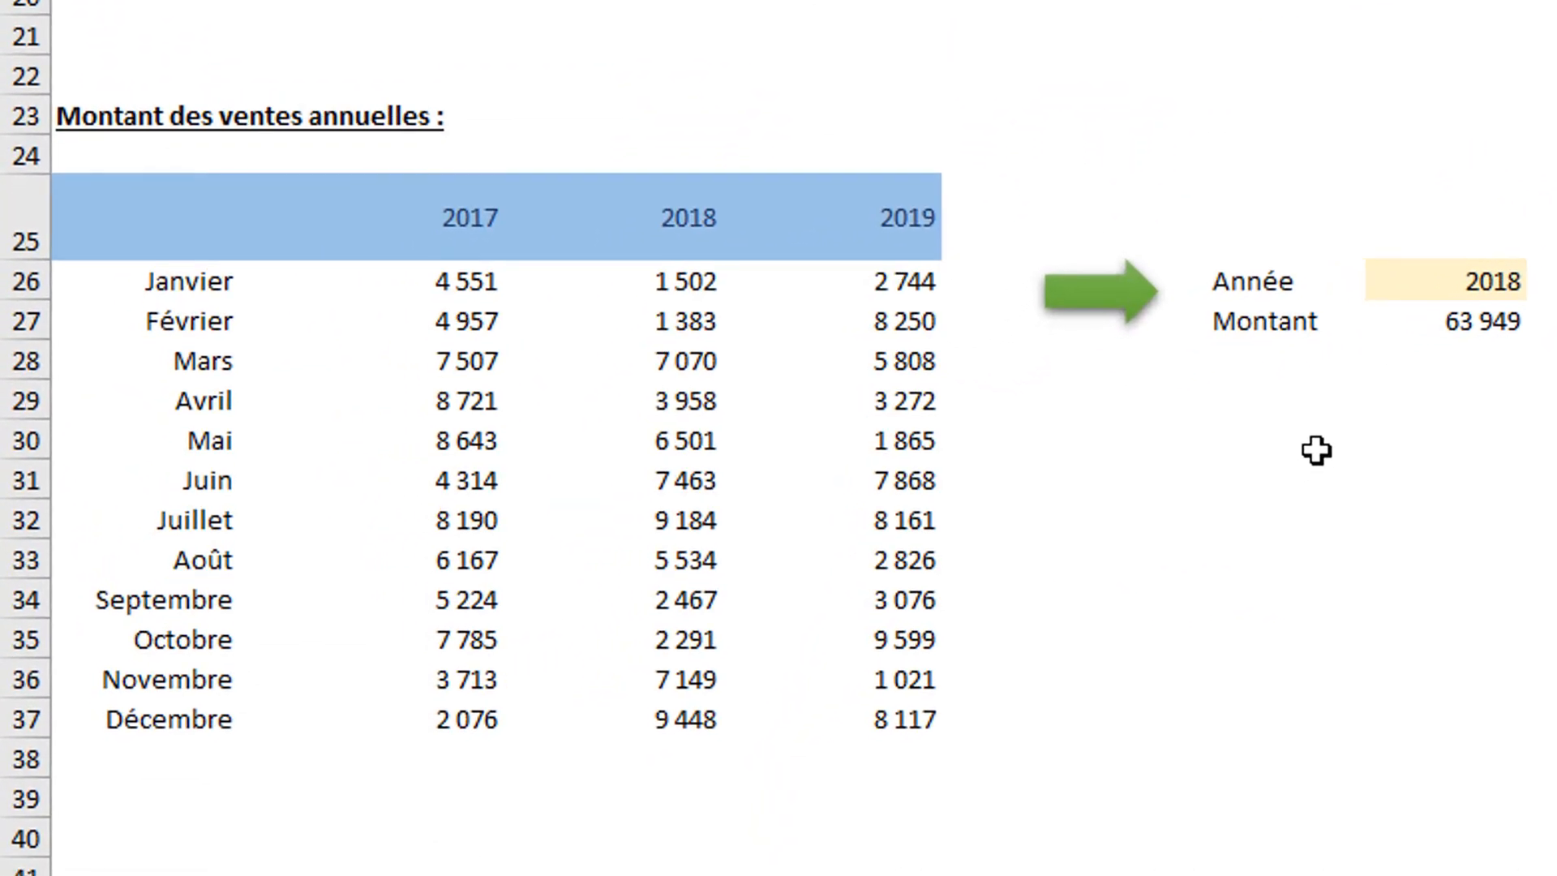
{"action": "left_click", "coordinate": [1317, 448]}
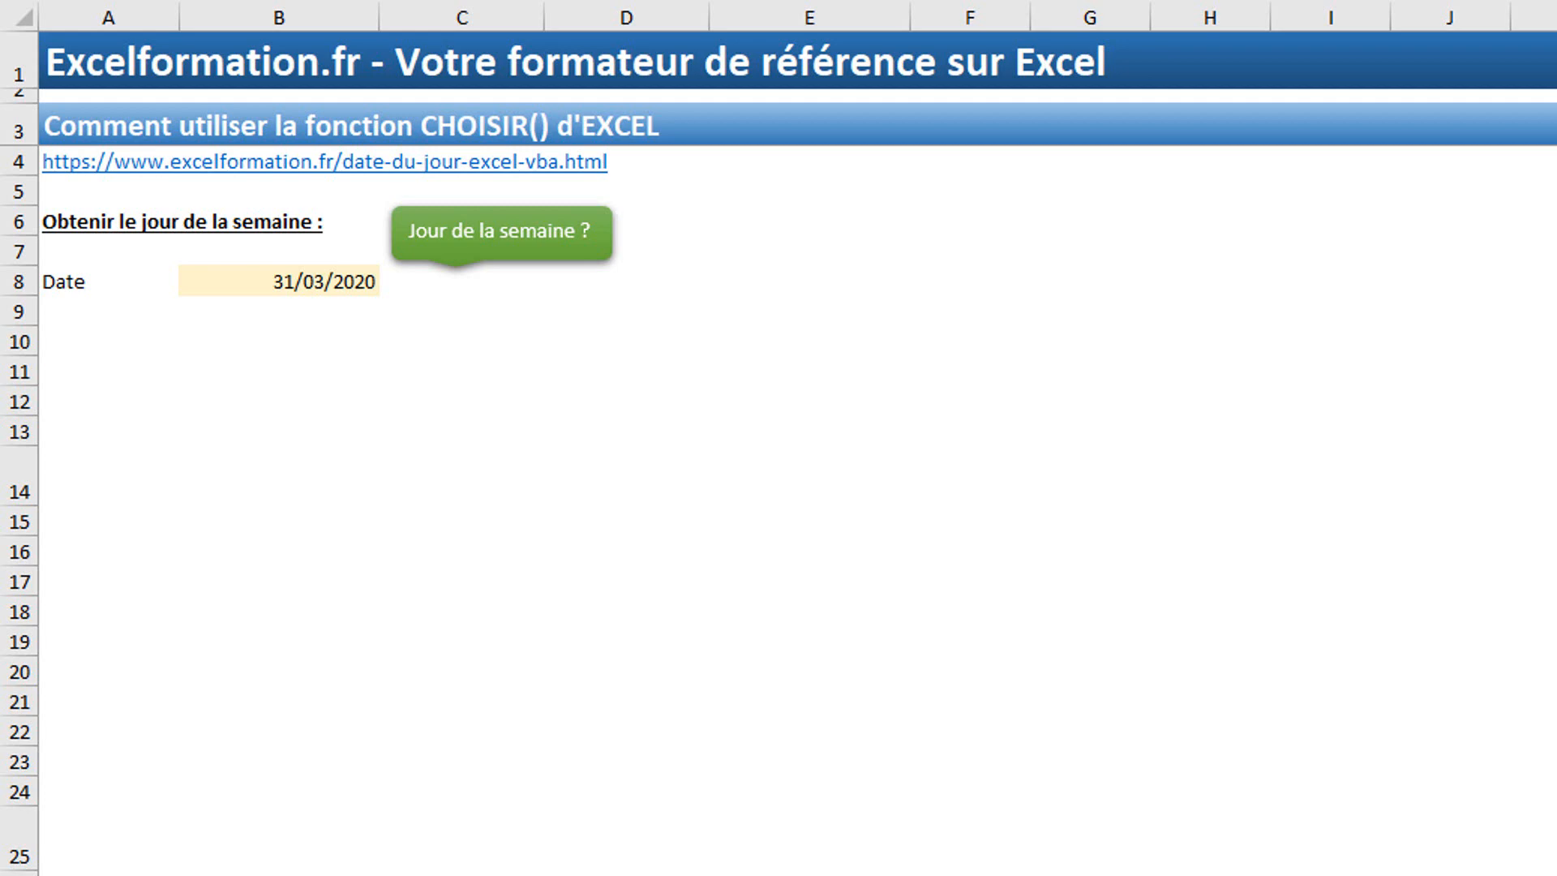
{"action": "left_click", "coordinate": [542, 292]}
{"action": "type", "text": "=chois"}
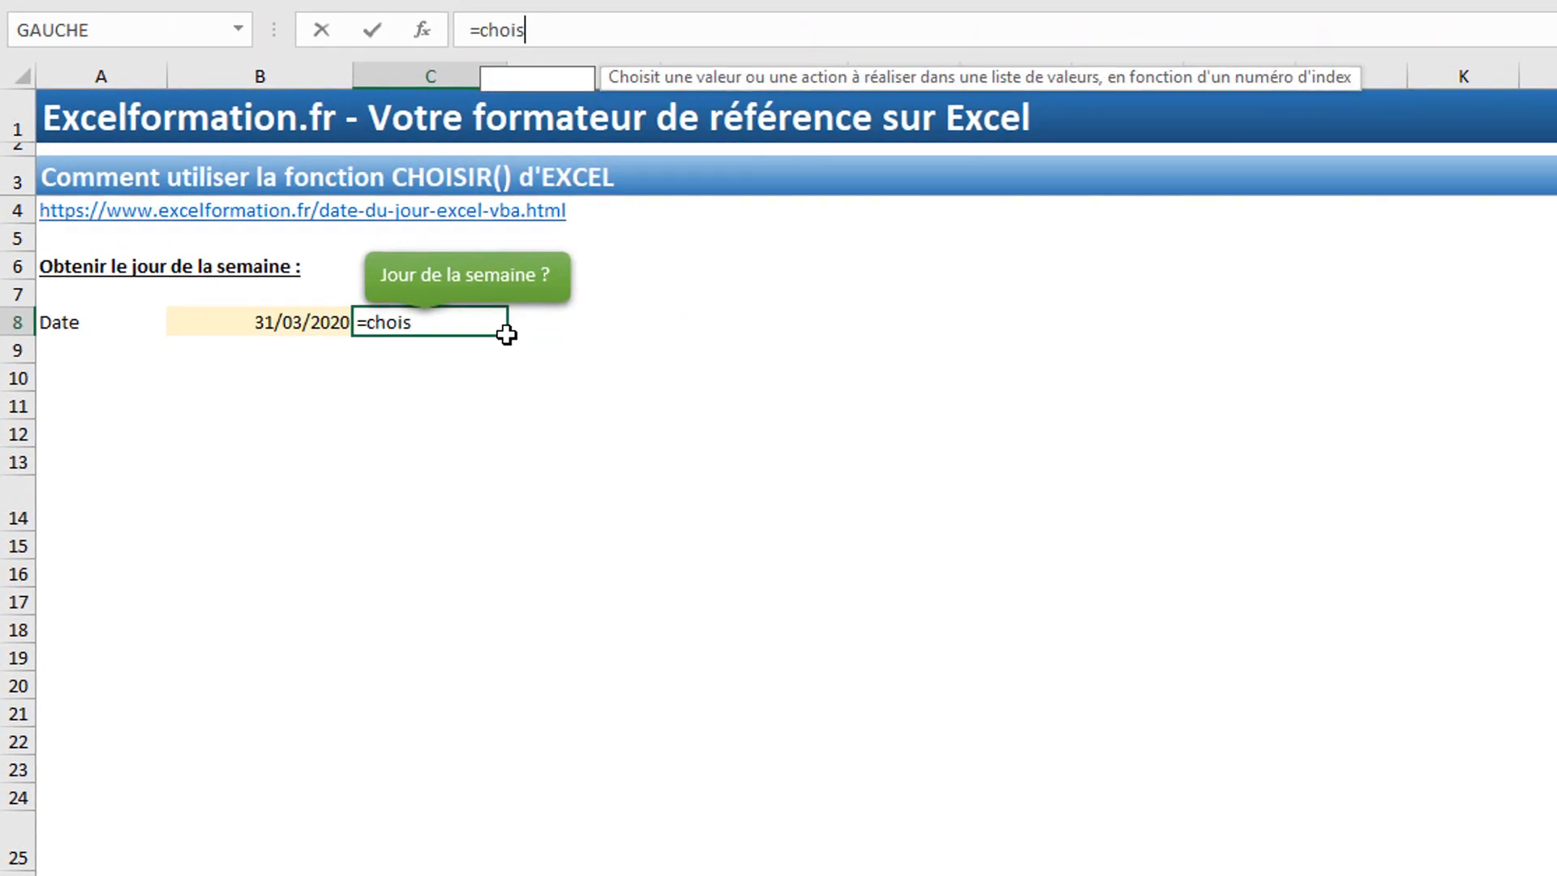
{"action": "type", "text": "ir"}
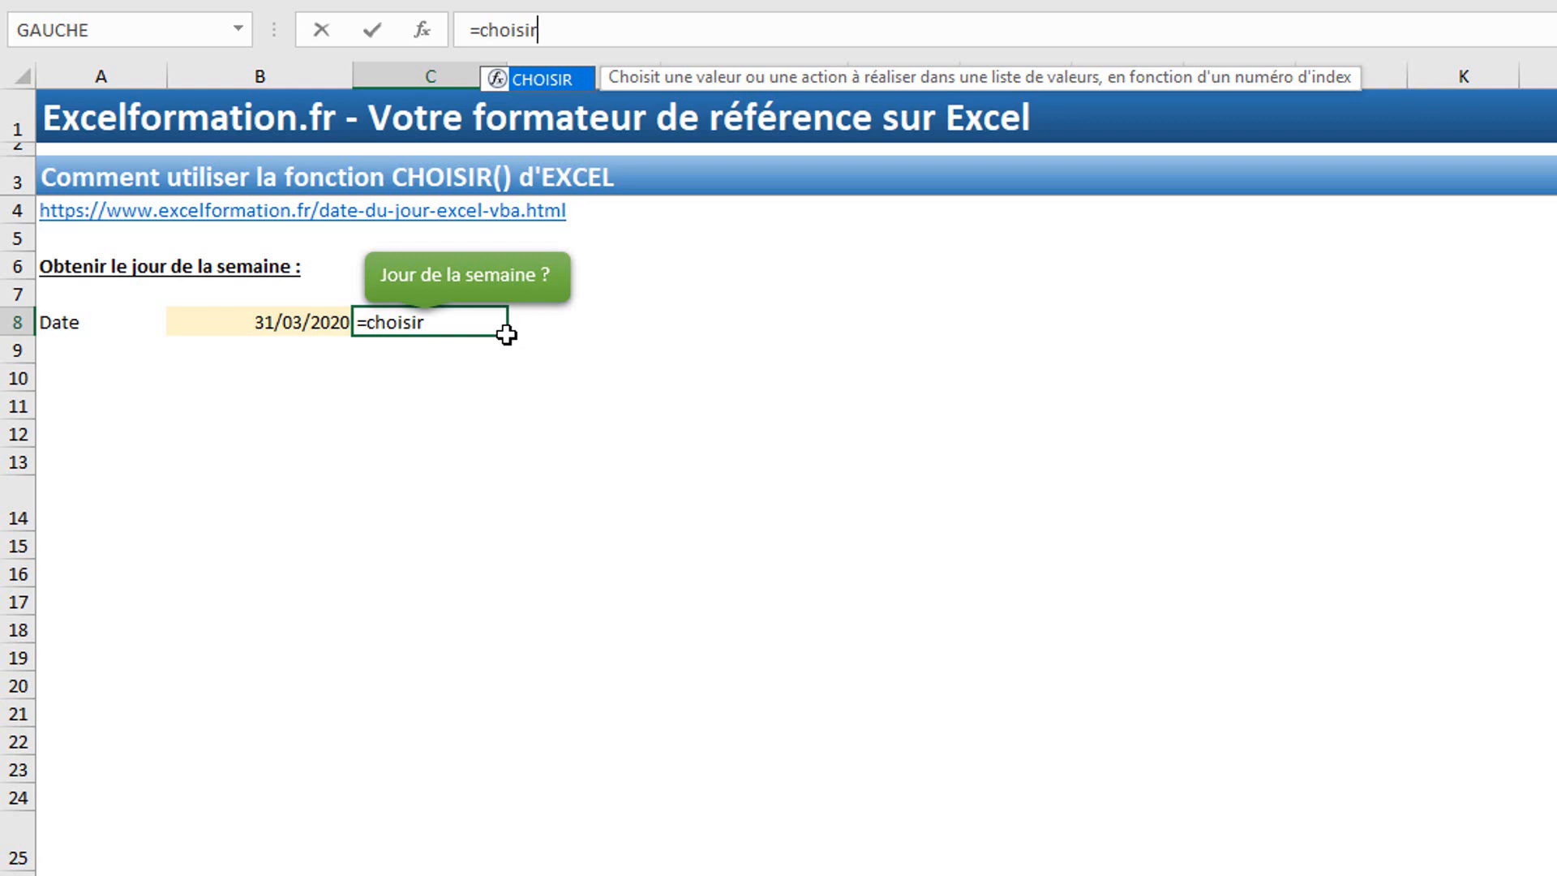
{"action": "type", "text": "("}
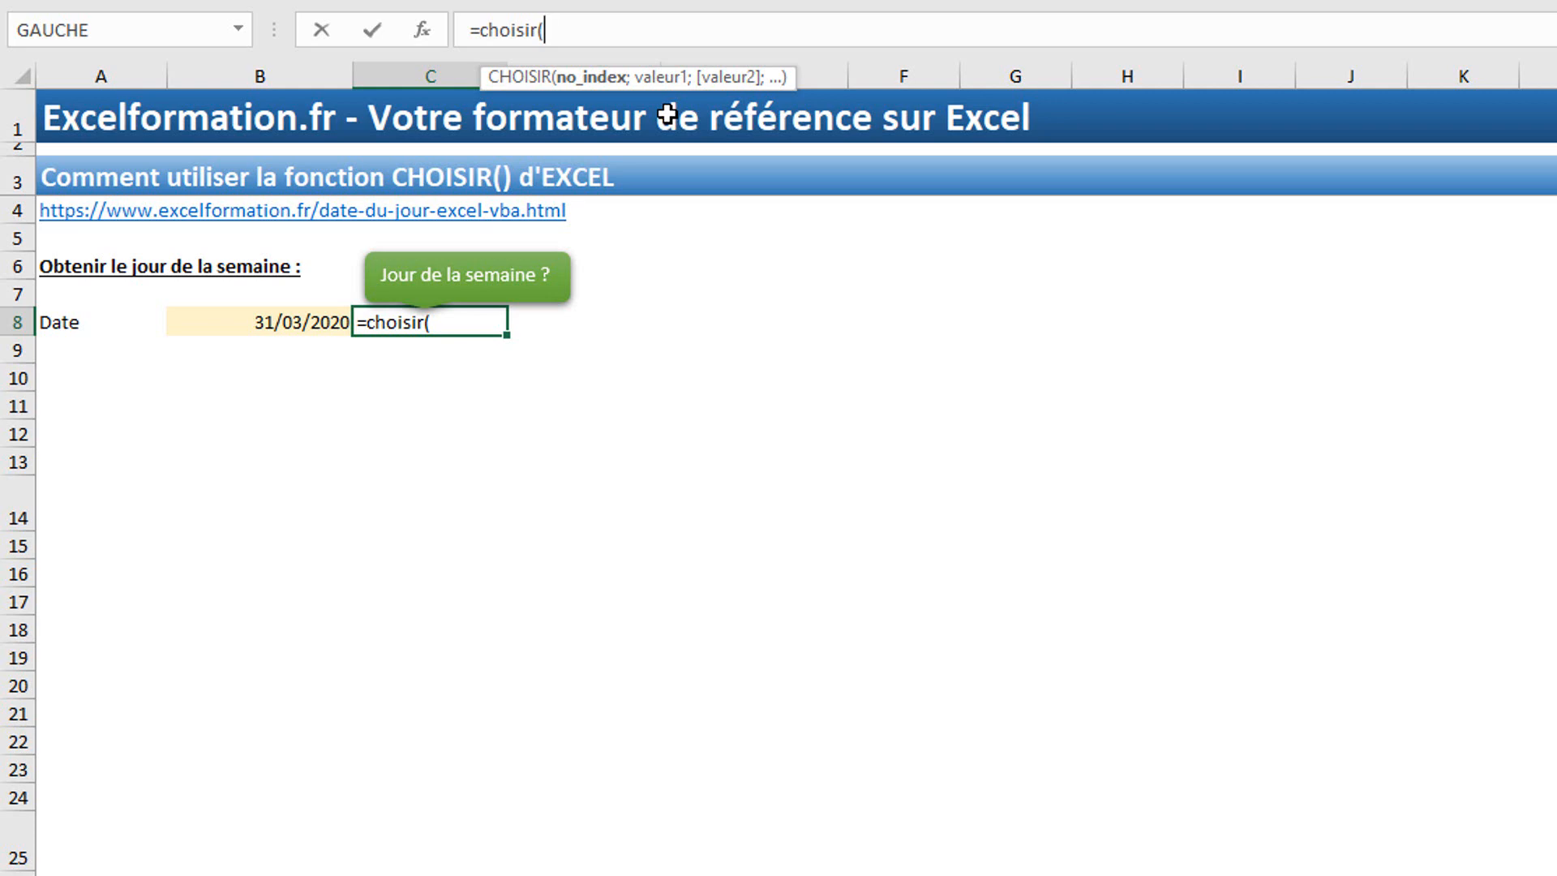
{"action": "key", "text": "Escape"}
Step: Apply the Standard number format to the date in B8 to view its serial number, and undo the format change
{"action": "left_click", "coordinate": [294, 312]}
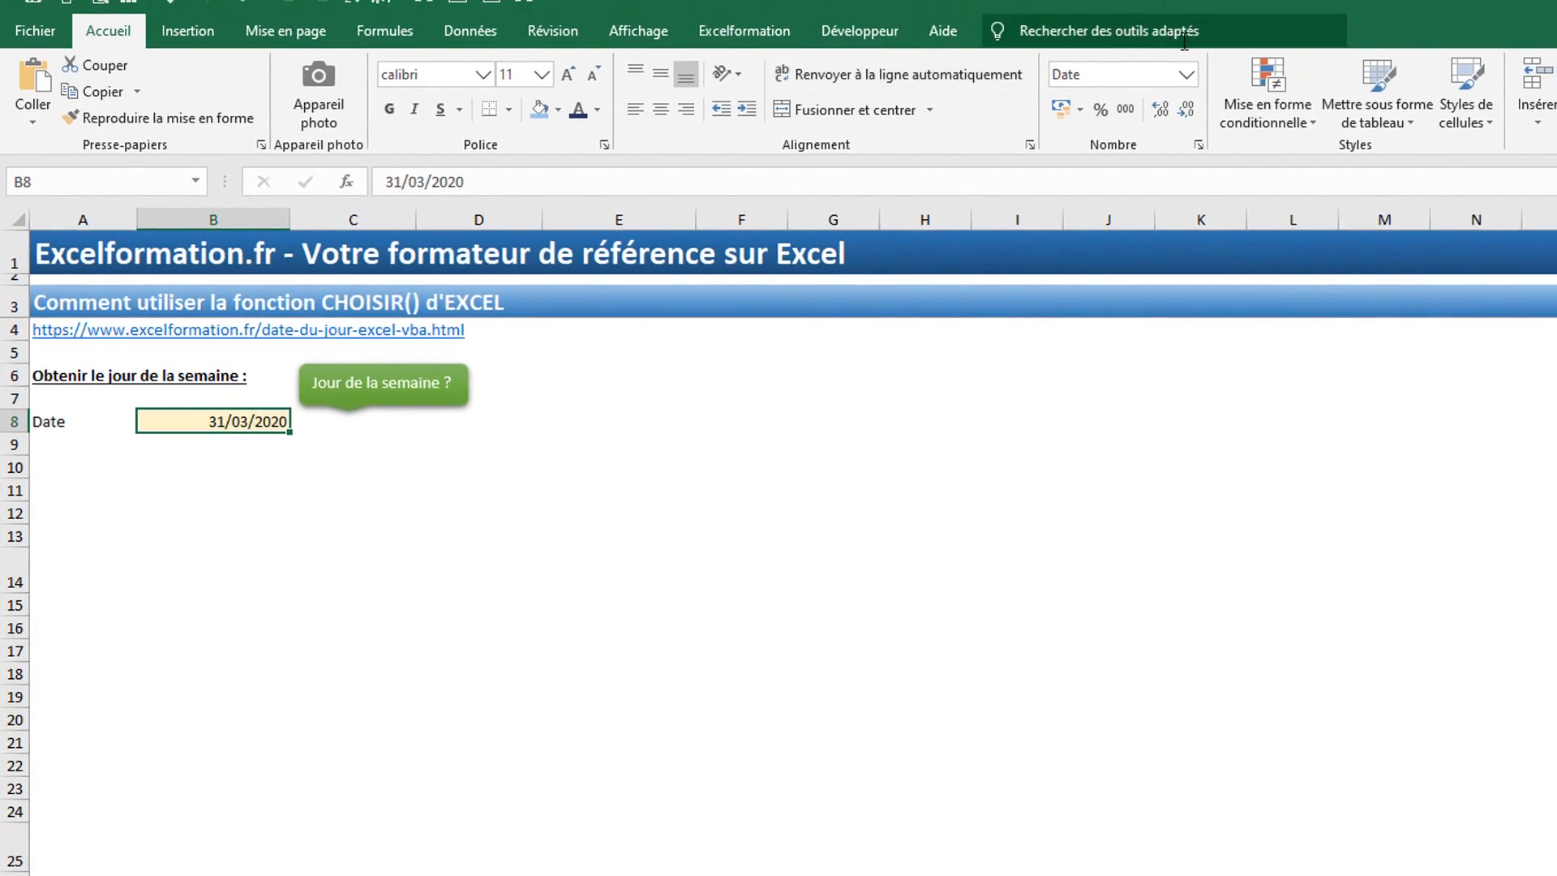
{"action": "left_click", "coordinate": [1188, 77]}
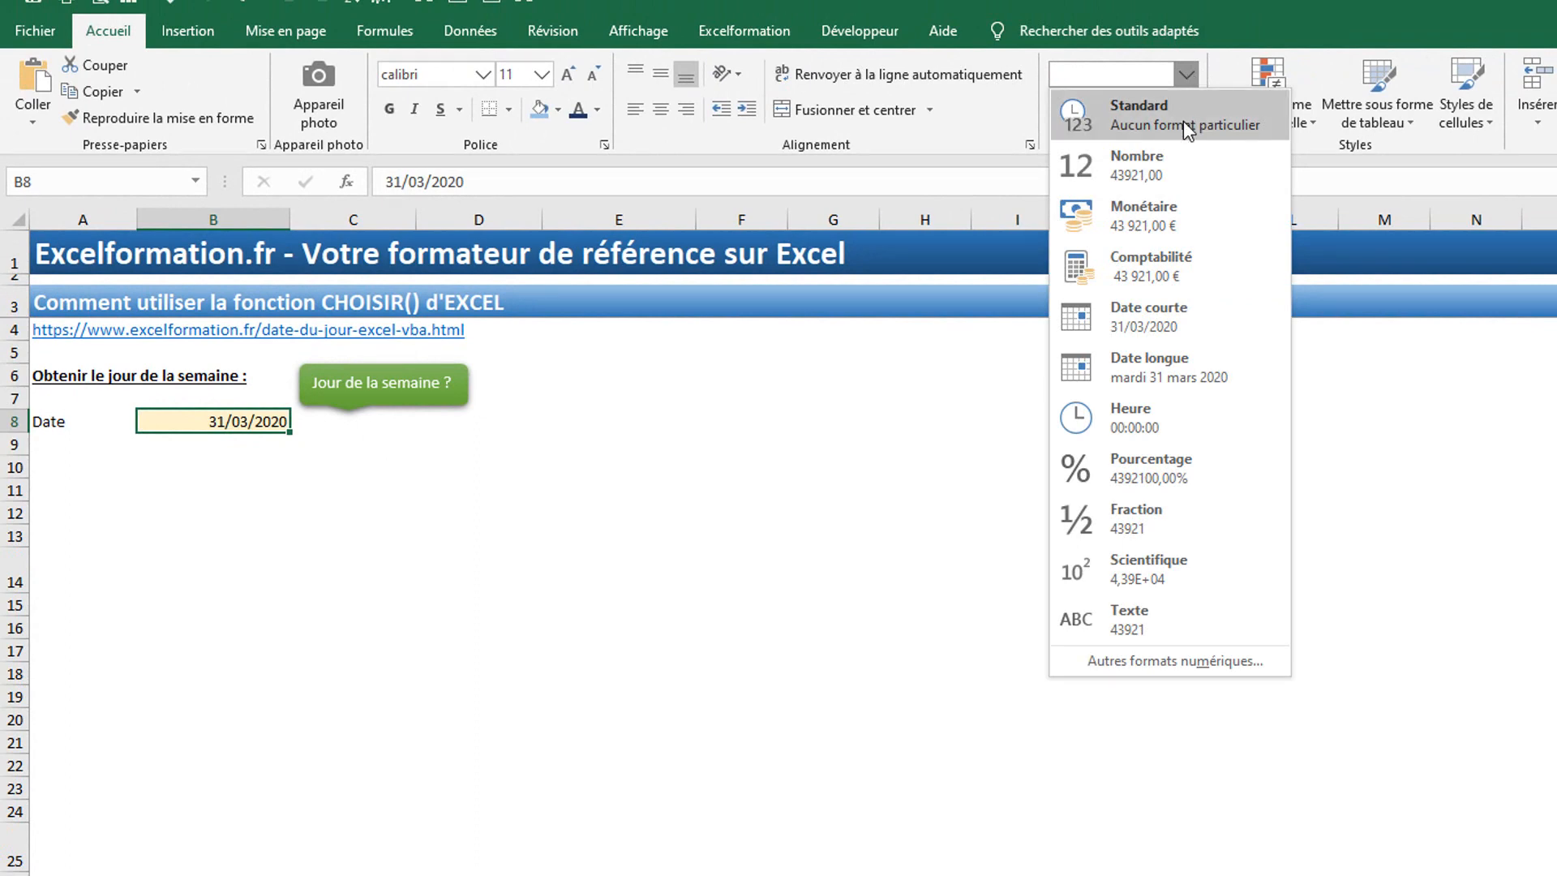
{"action": "left_click", "coordinate": [1184, 120]}
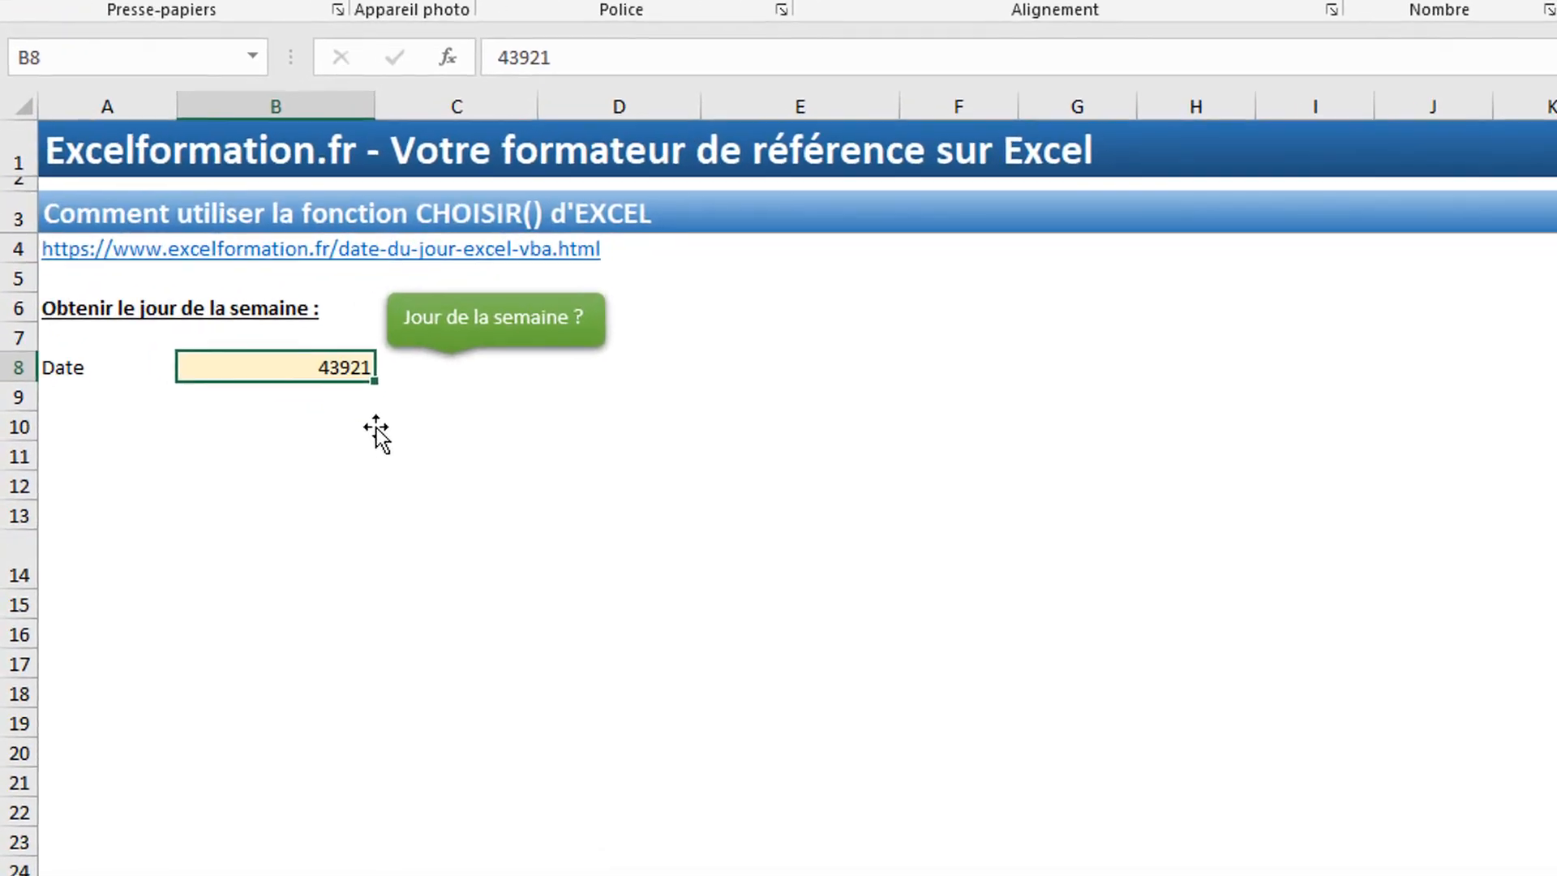
{"action": "key", "text": "ctrl+z"}
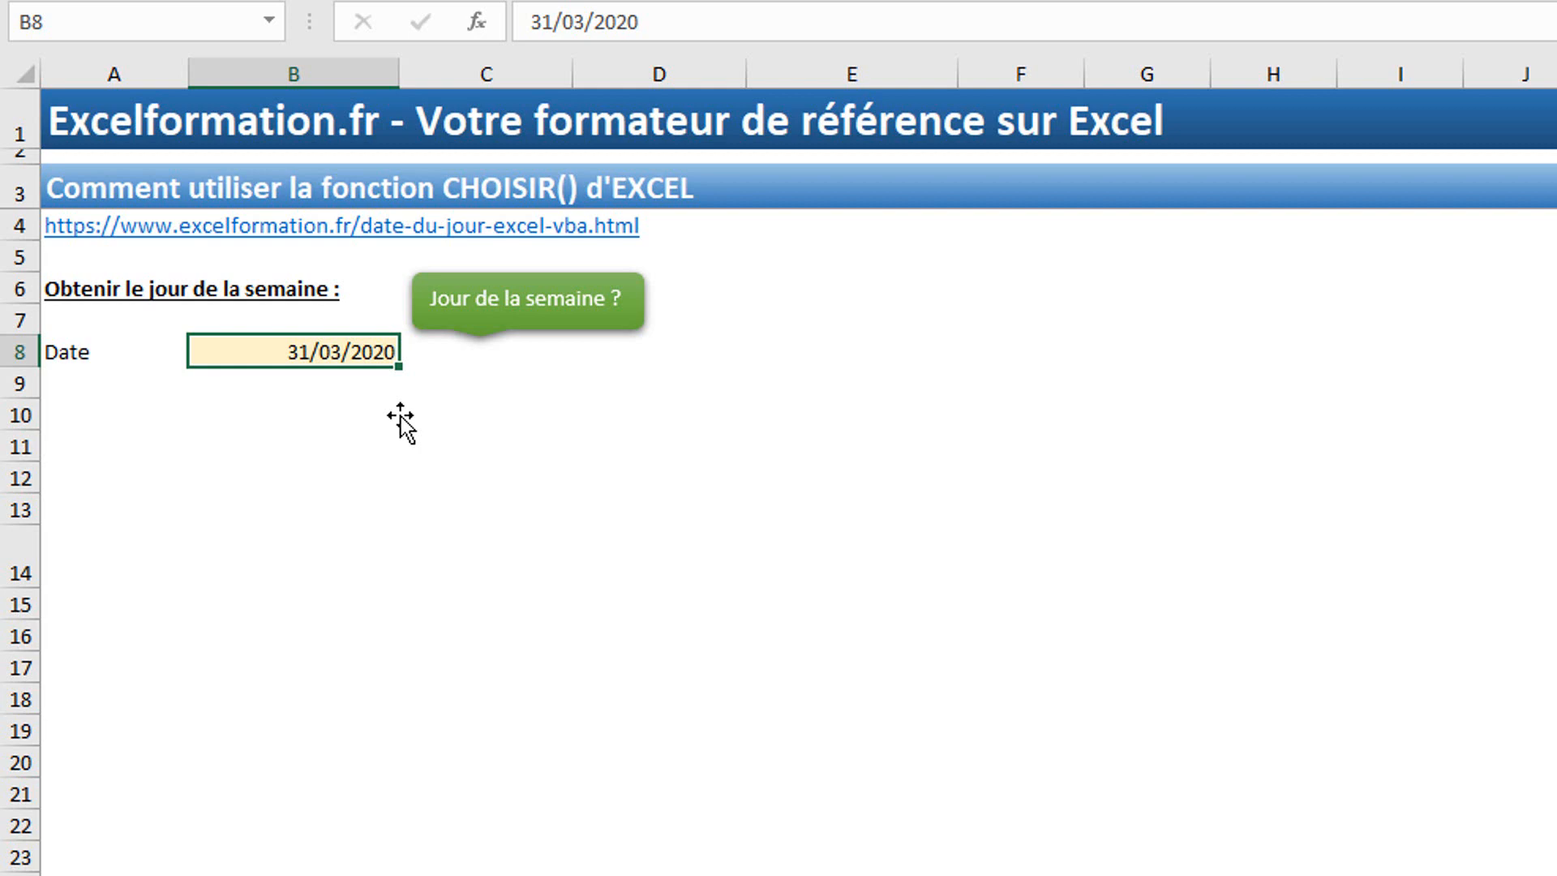
Step: Enter =JOURSEM(B8;2) in C8 to get the date's weekday number with Monday counted as 1
{"action": "left_click", "coordinate": [442, 361]}
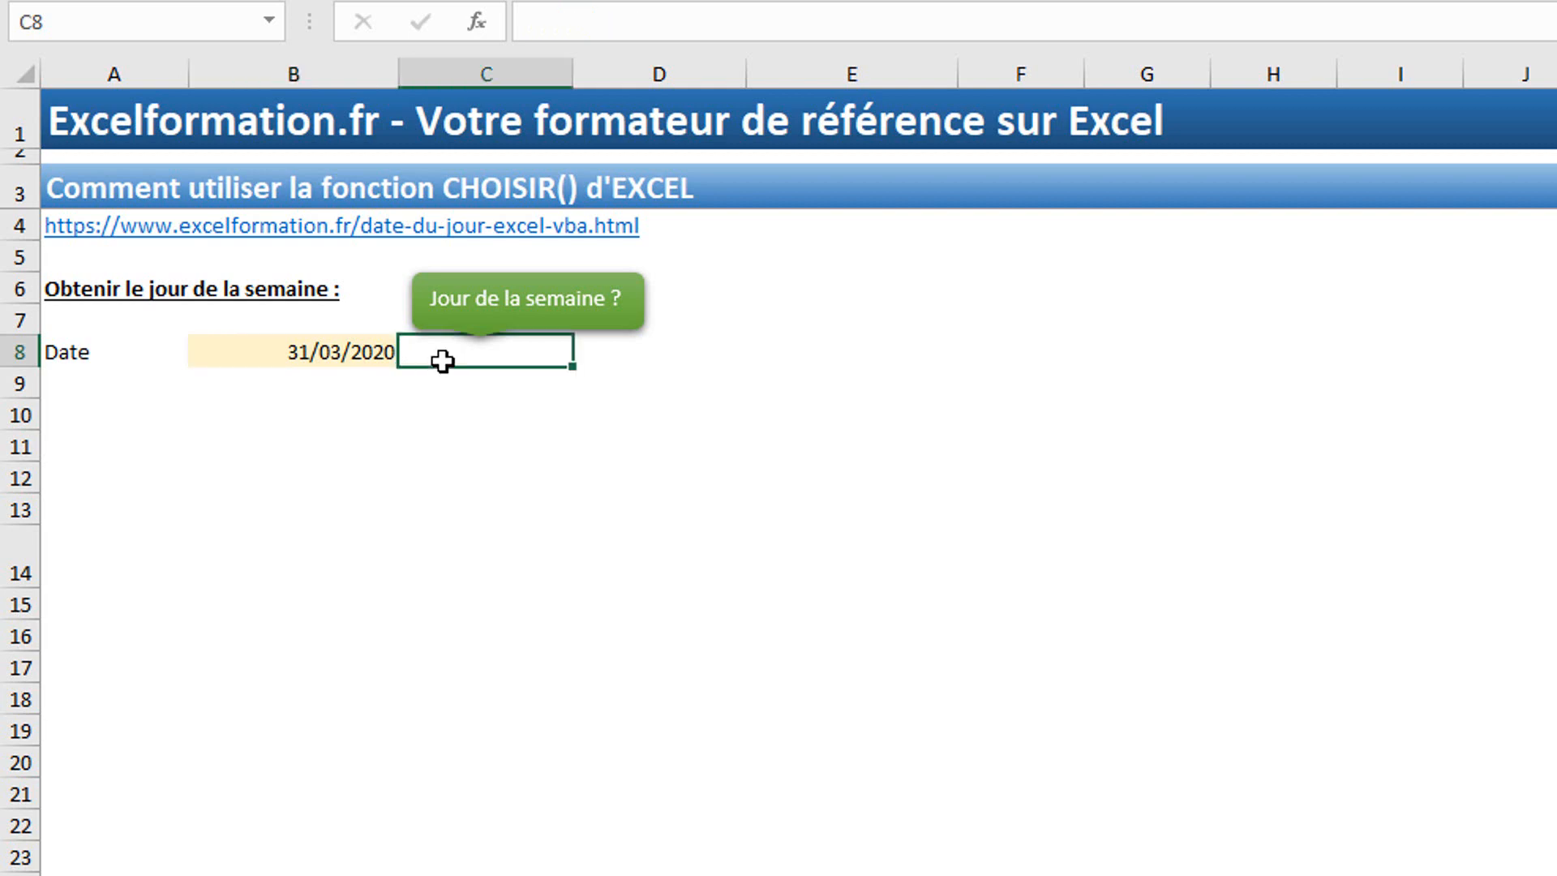
{"action": "type", "text": "=jours"}
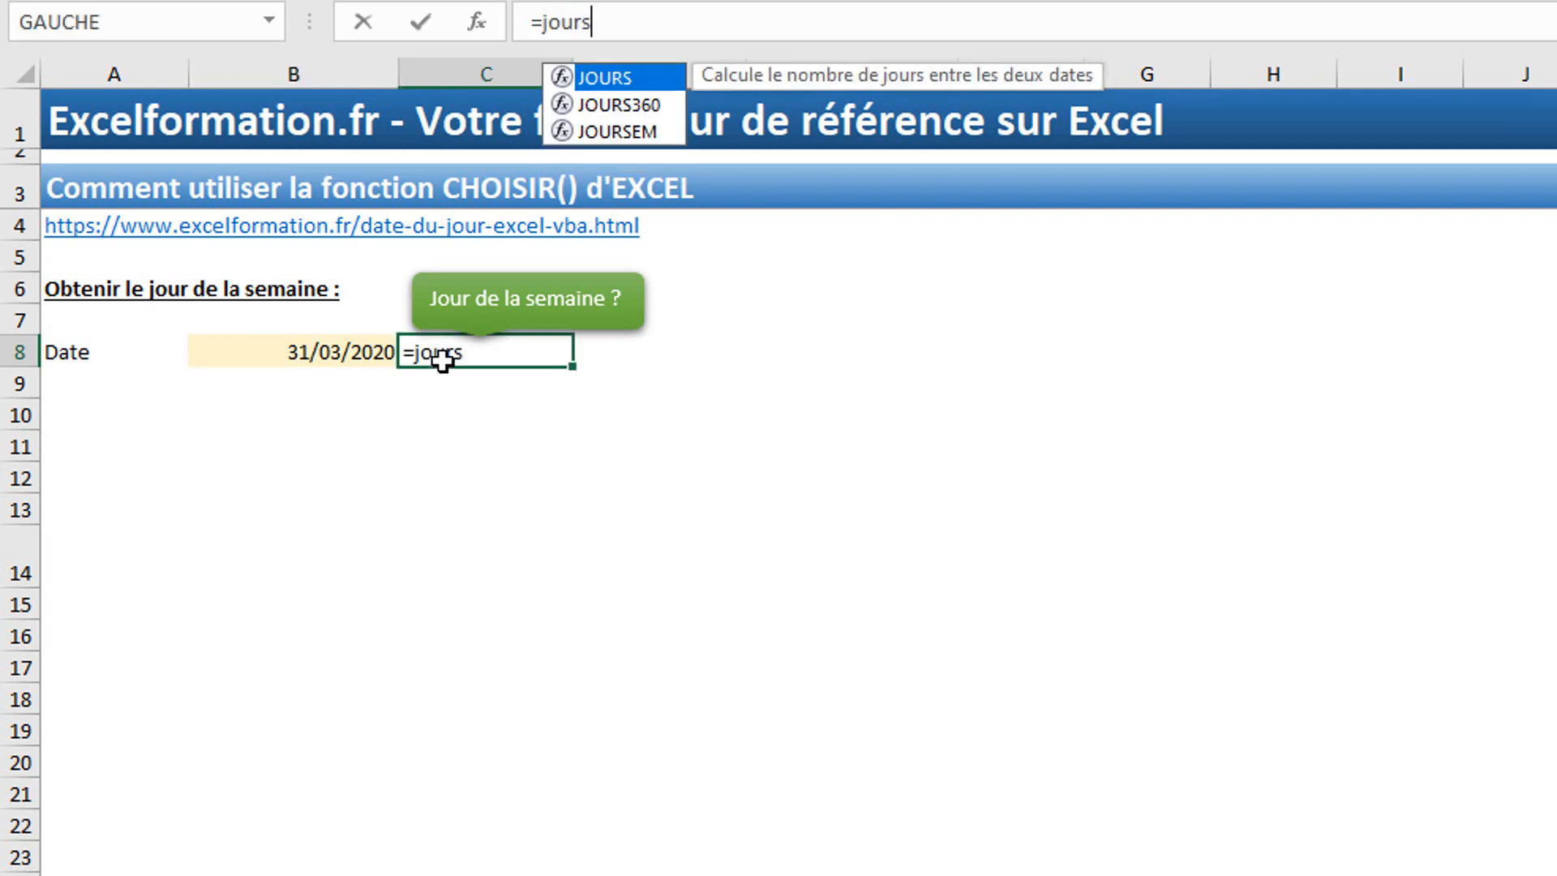
{"action": "double_click", "coordinate": [612, 128]}
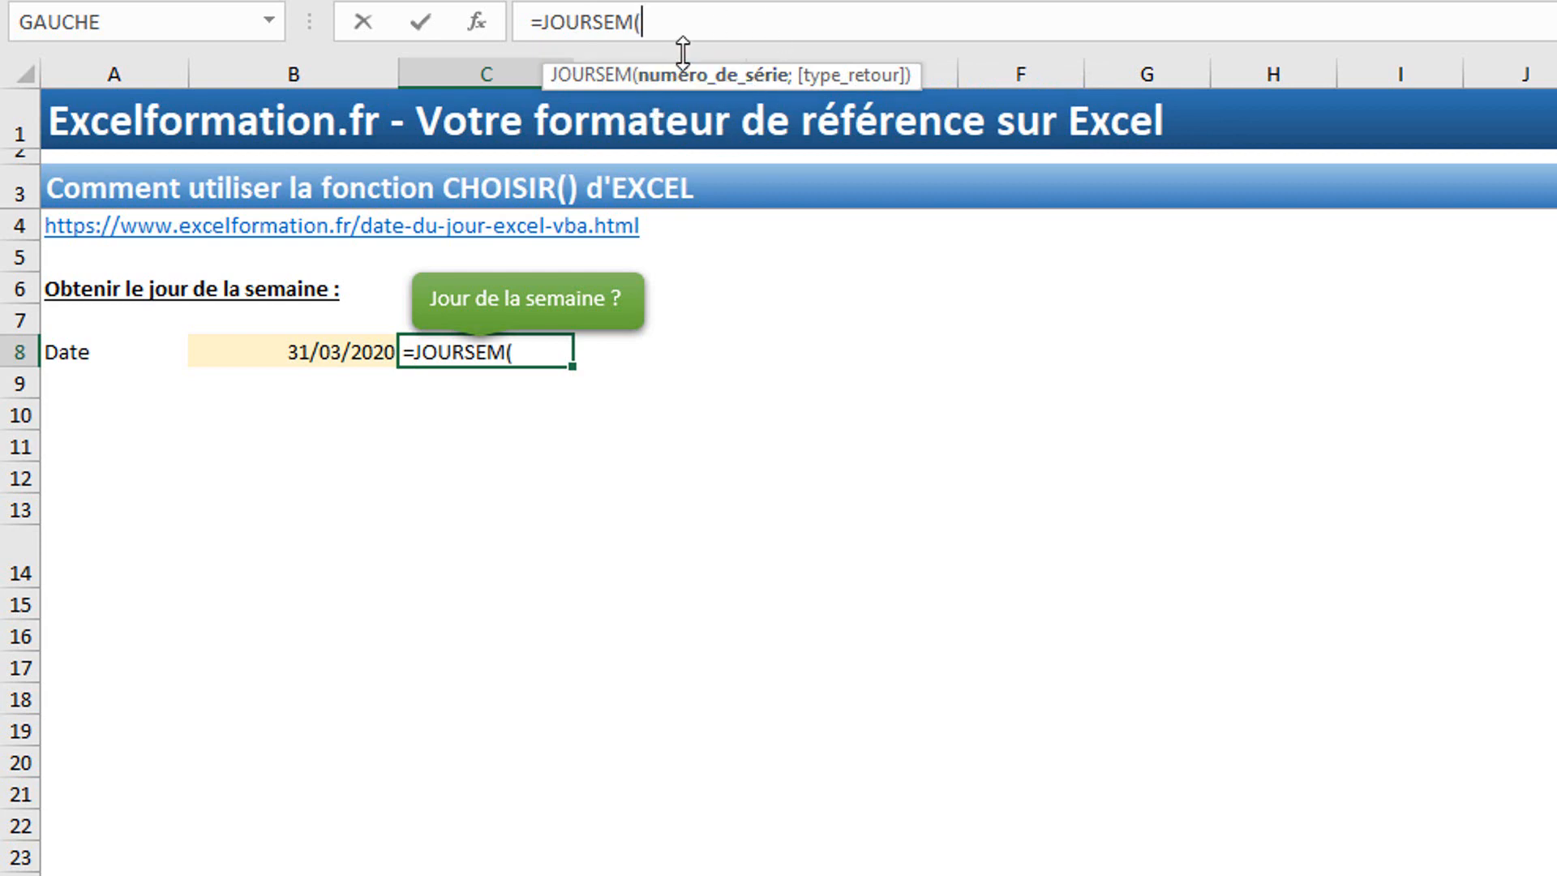
{"action": "left_click", "coordinate": [344, 353]}
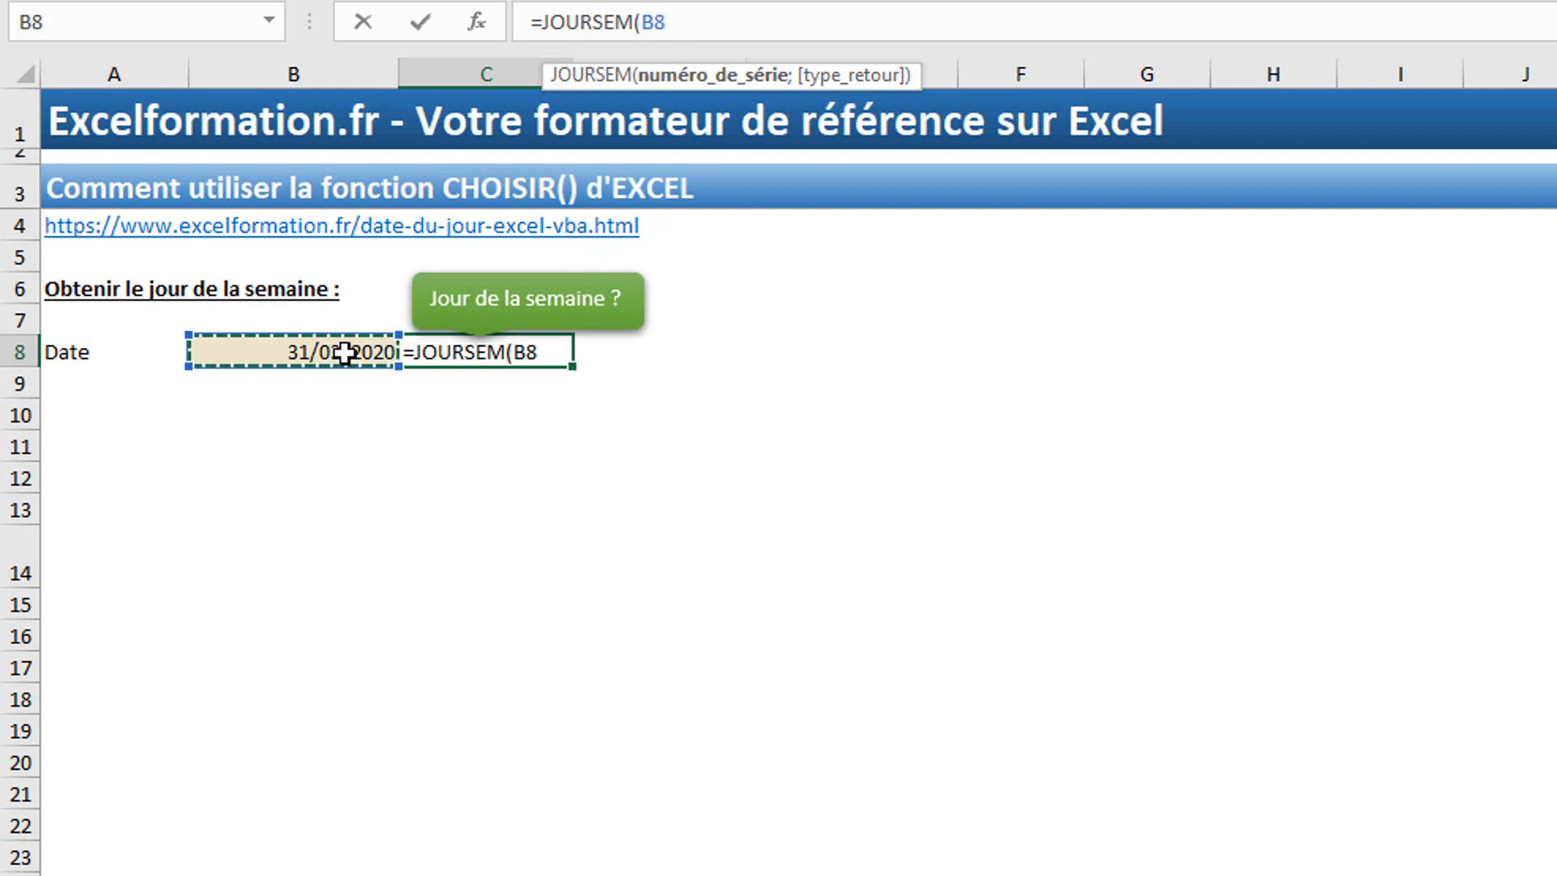
{"action": "type", "text": ";"}
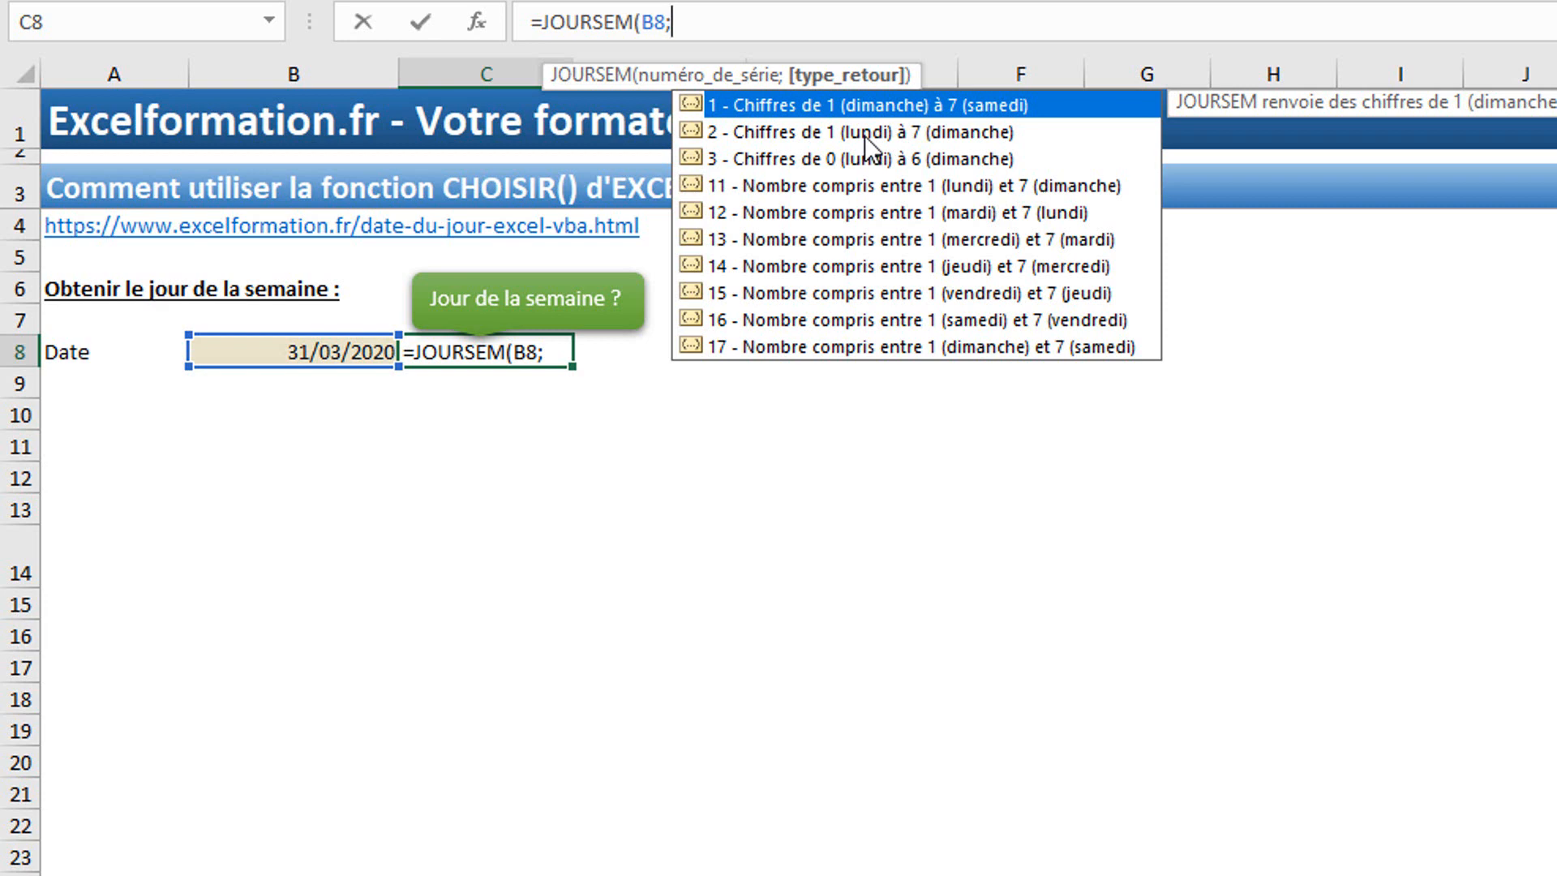
{"action": "type", "text": "2"}
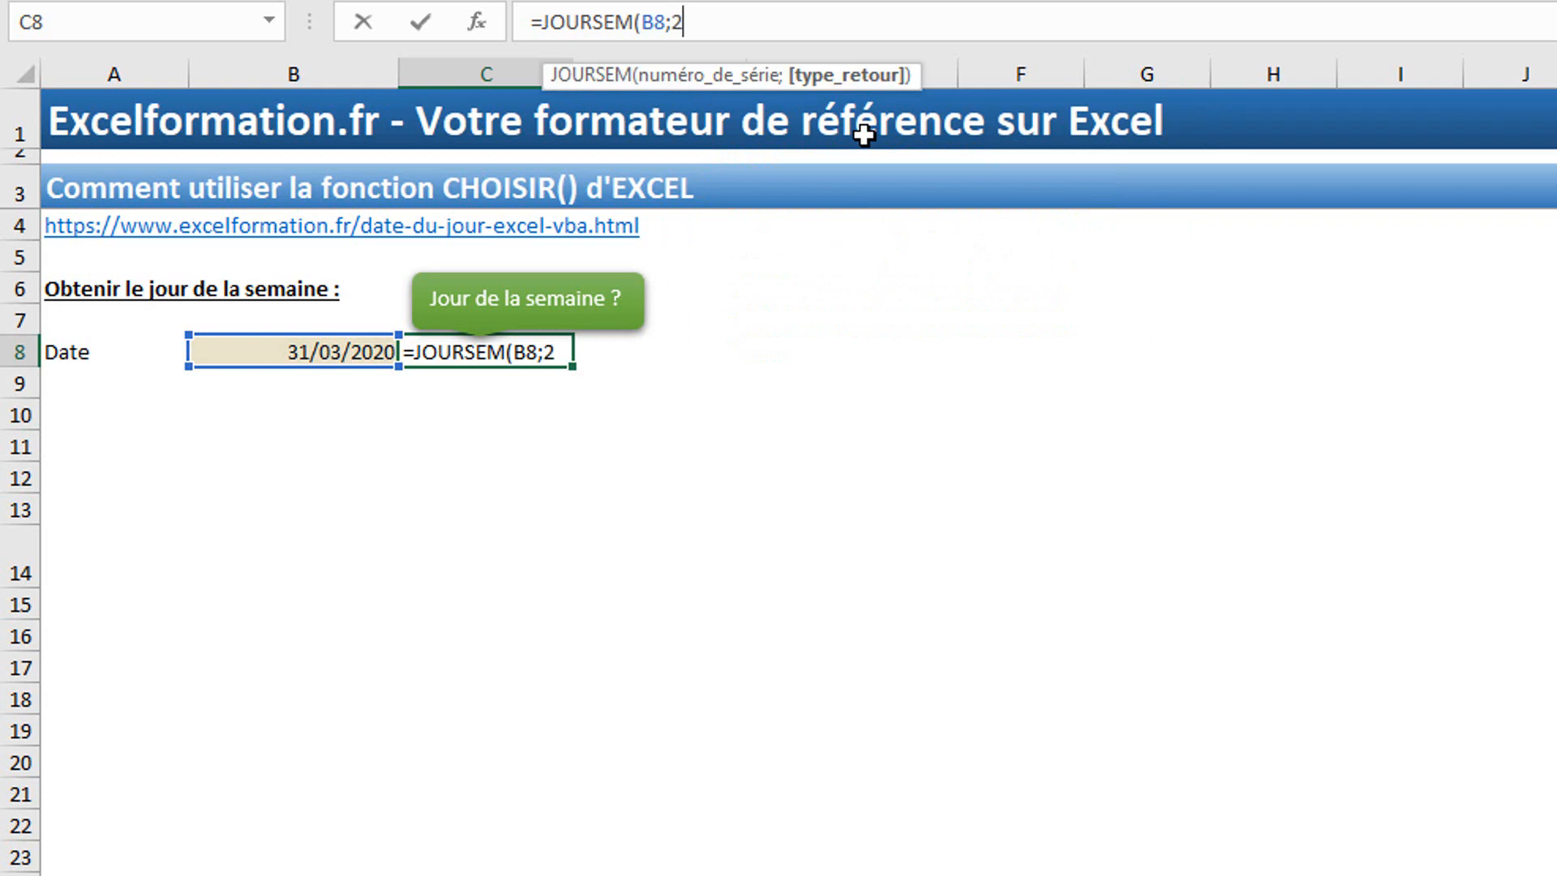
{"action": "key", "text": "Return"}
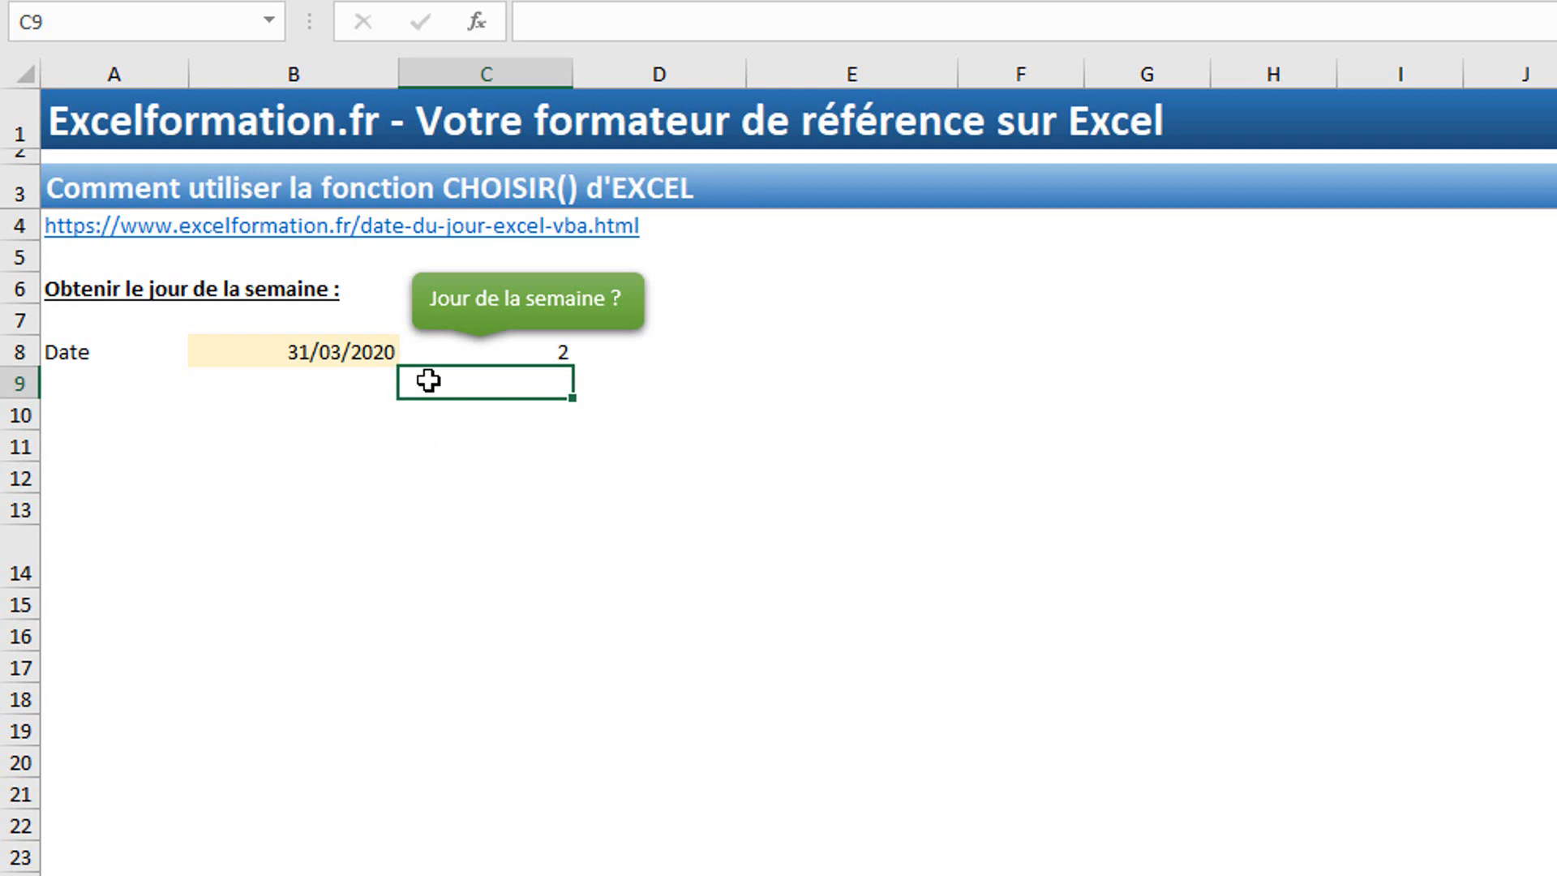
Step: Nest the JOURSEM formula in C8 inside a CHOISIR function as its index argument
{"action": "left_click", "coordinate": [522, 354]}
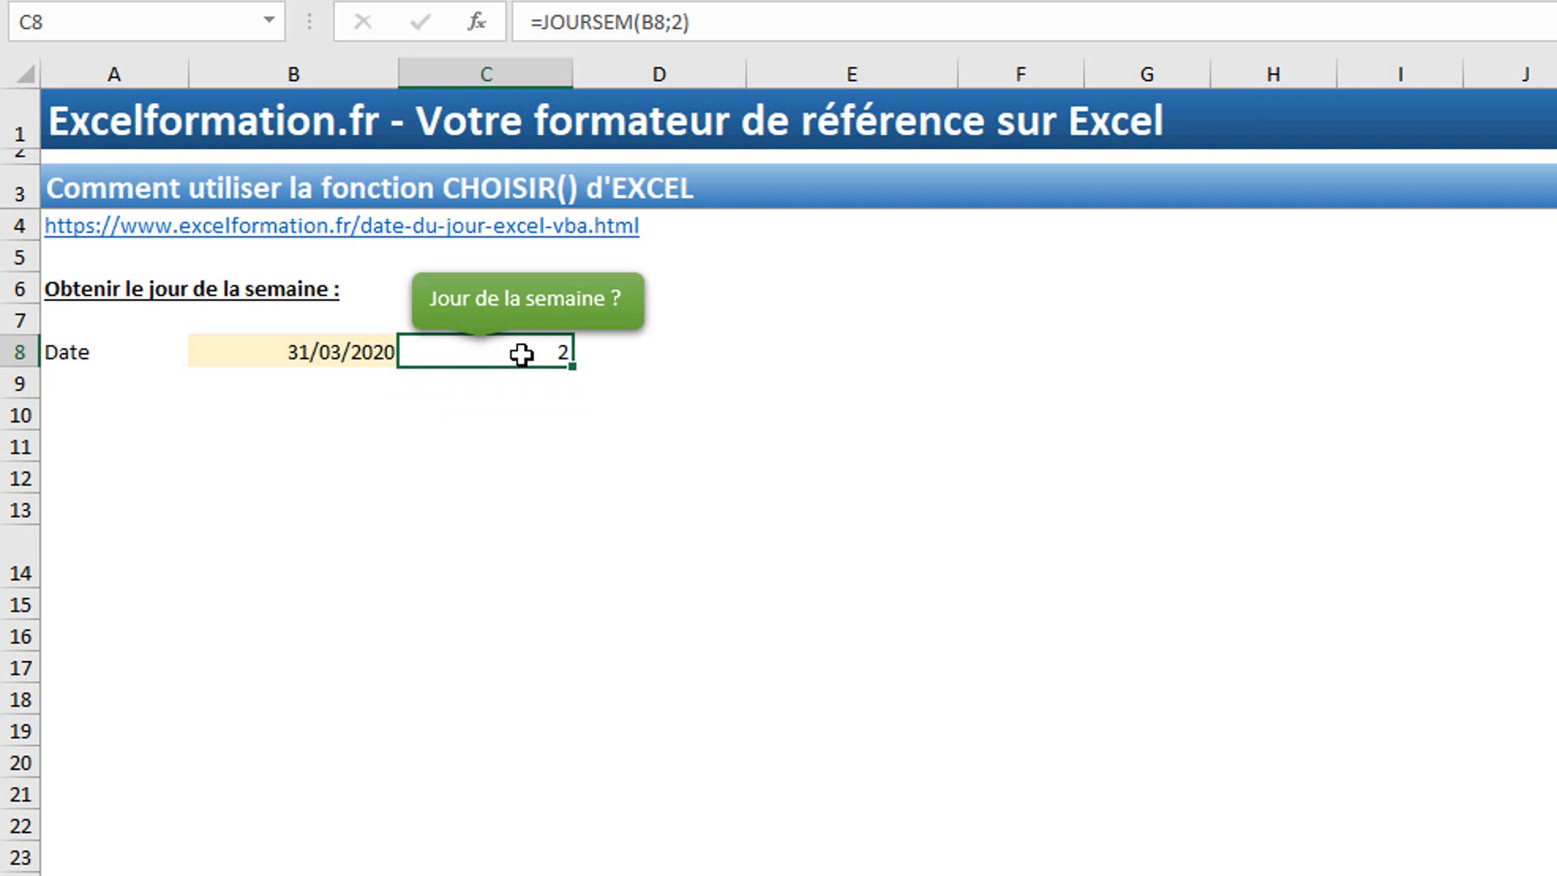
{"action": "left_click", "coordinate": [550, 29]}
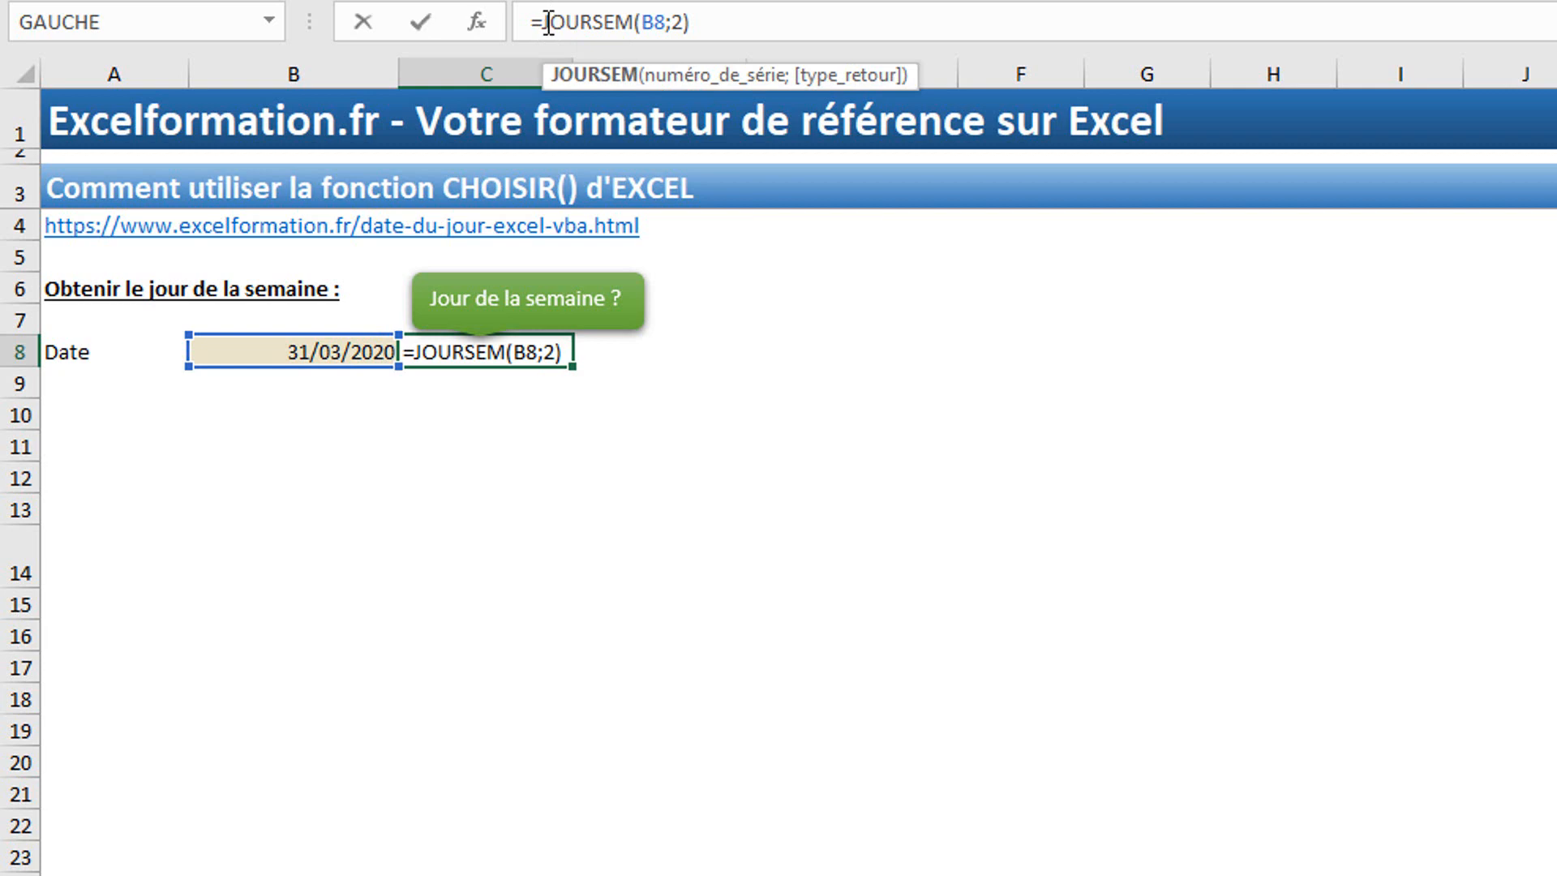
{"action": "left_click", "coordinate": [550, 22]}
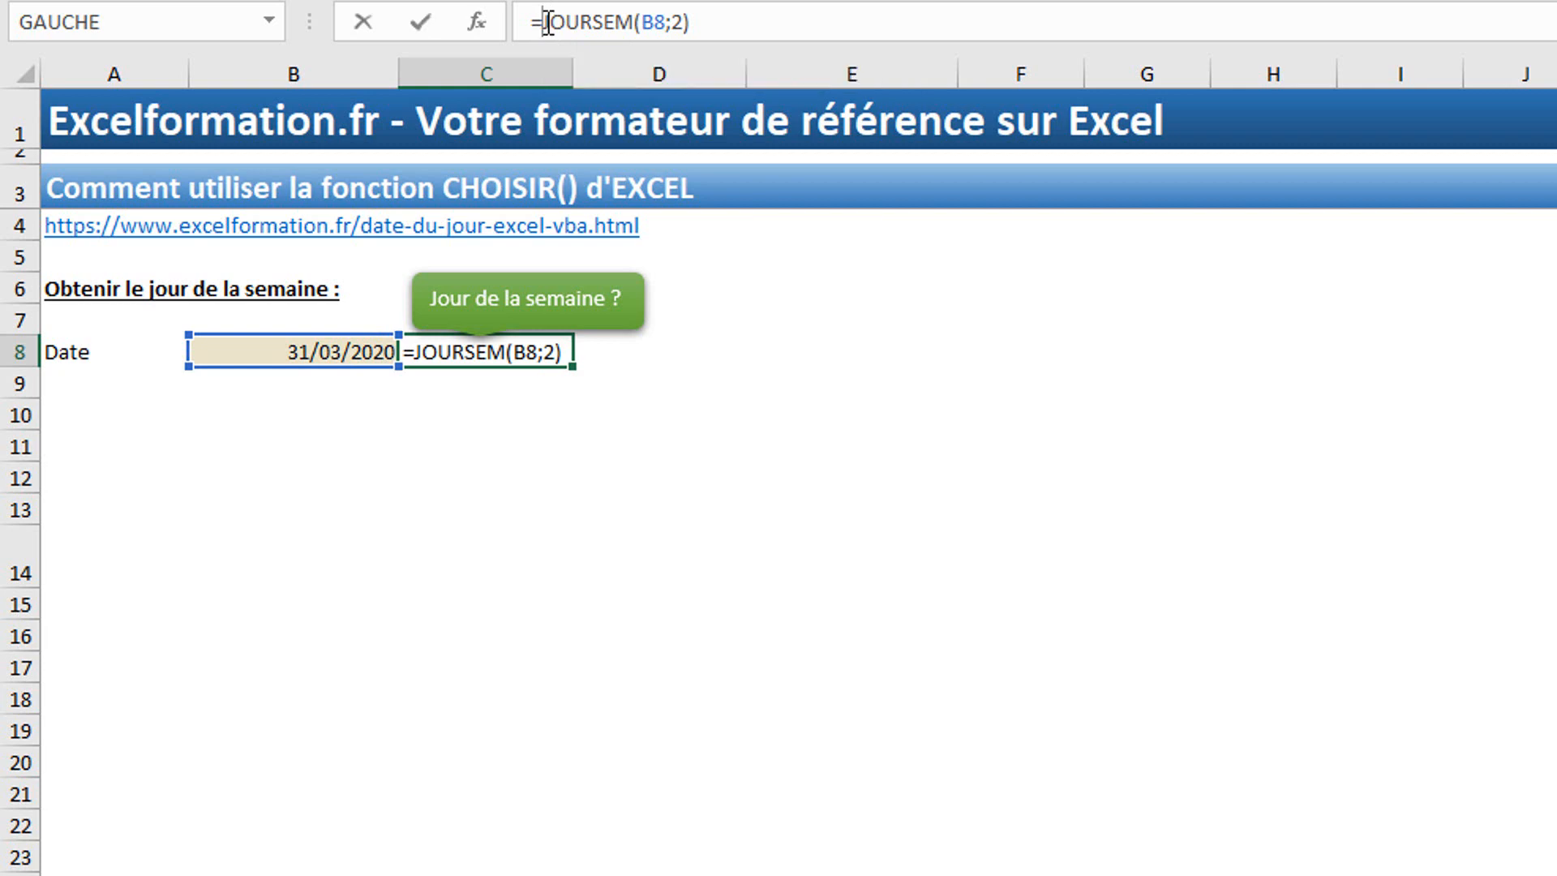
{"action": "type", "text": "choi"}
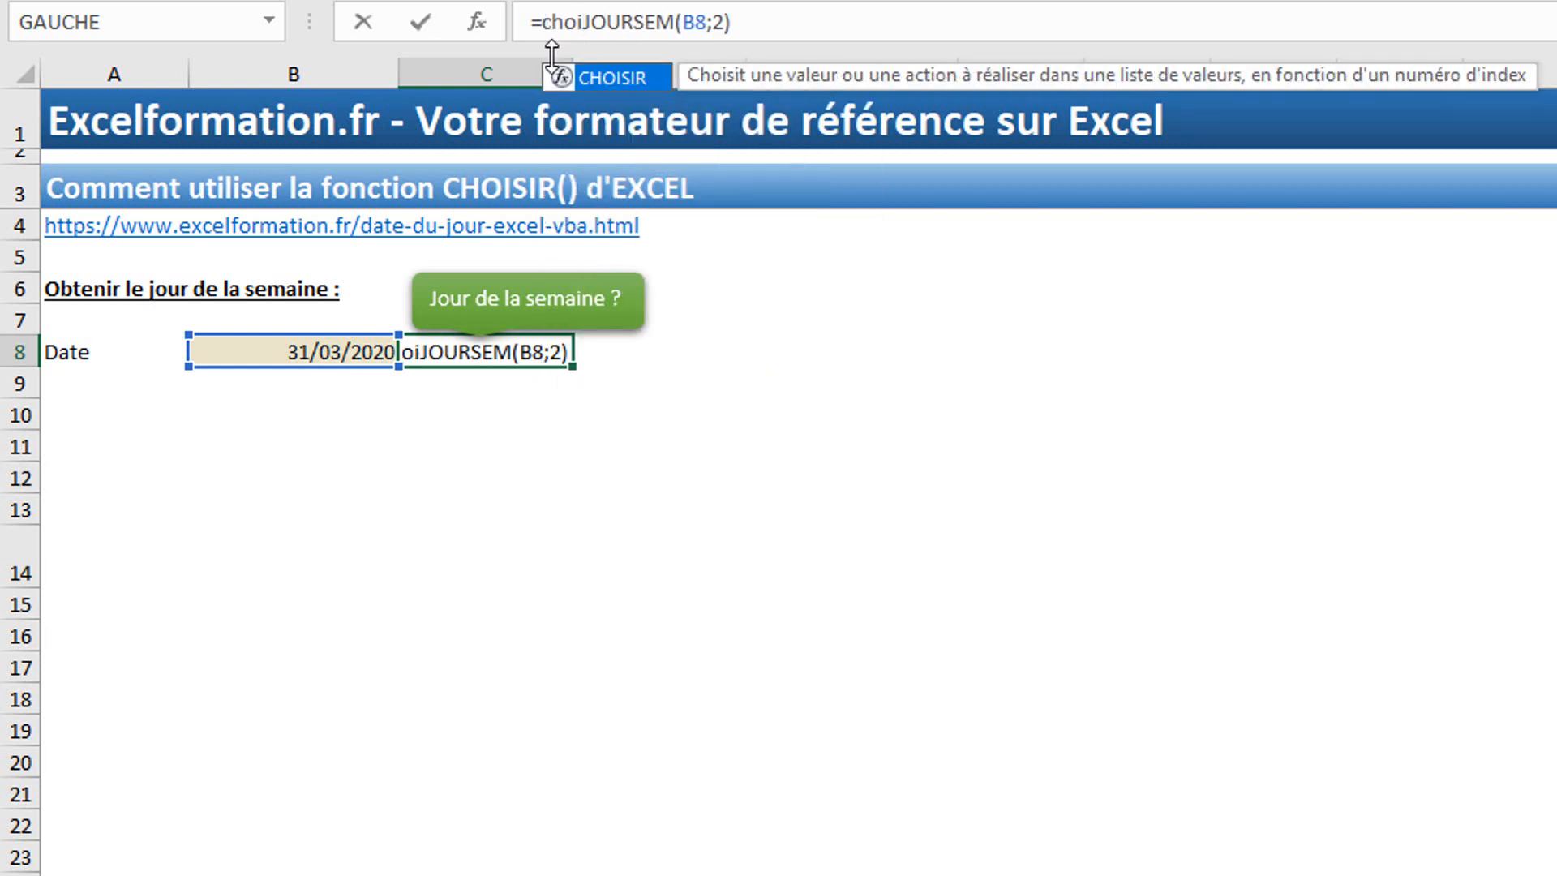
{"action": "double_click", "coordinate": [620, 78]}
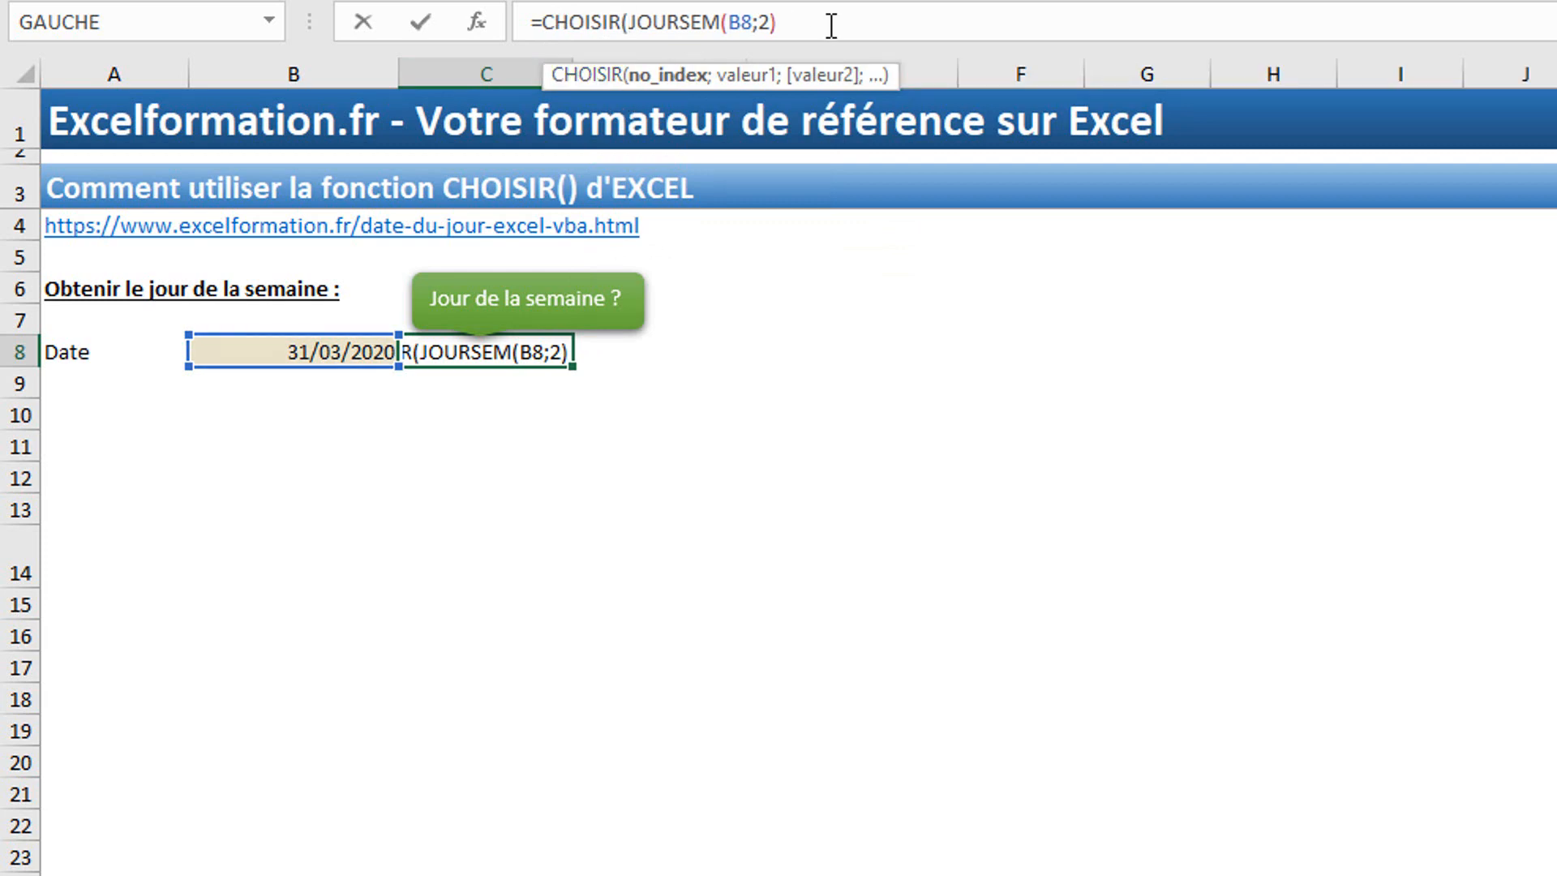
{"action": "type", "text": ";"}
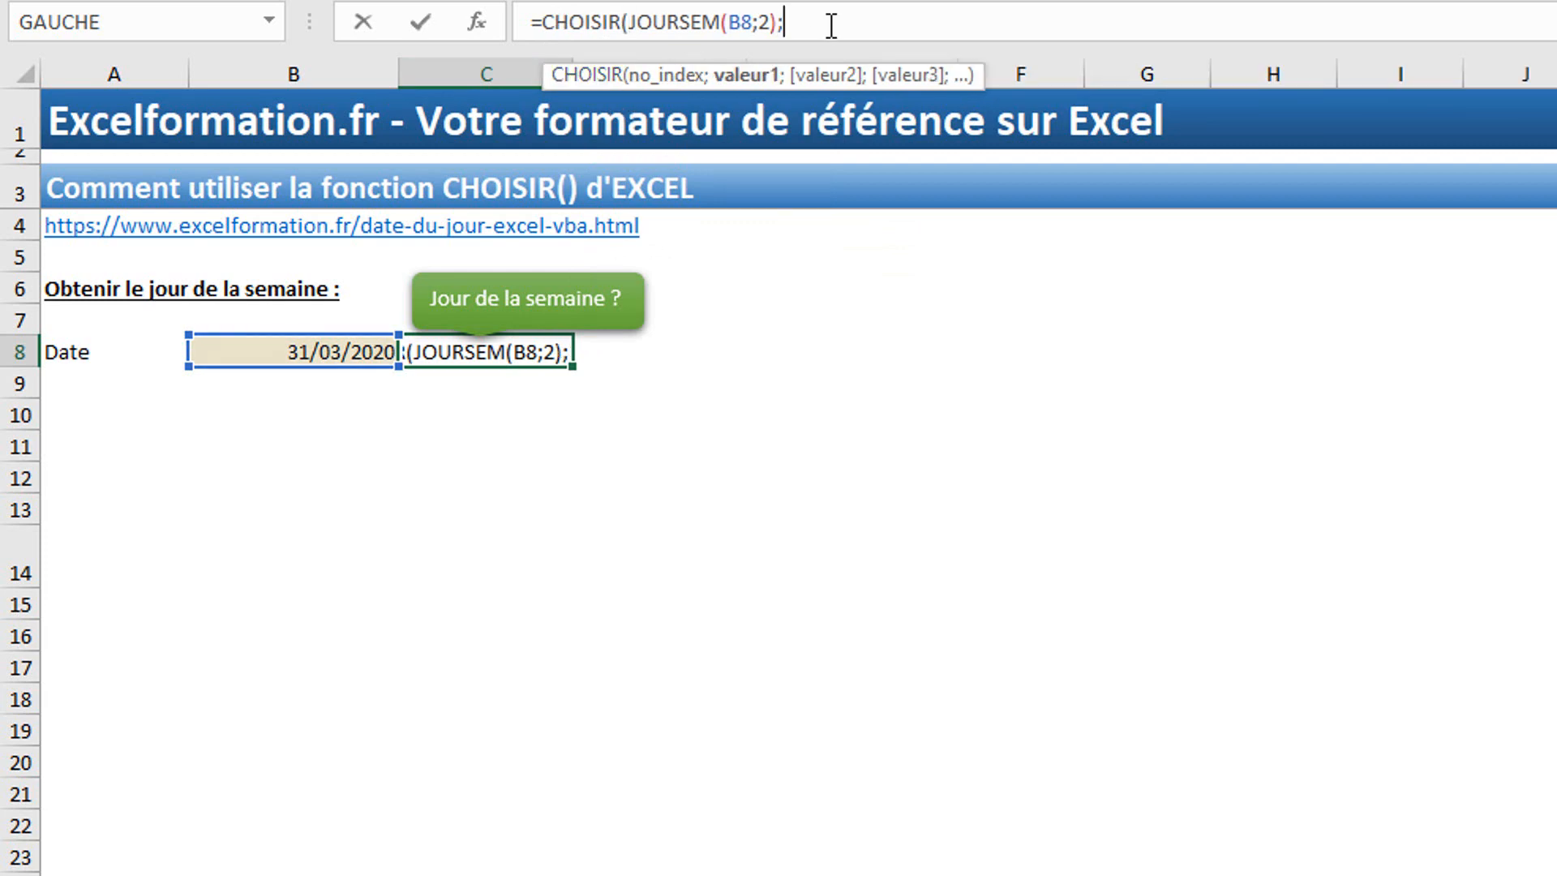
Step: Complete the CHOISIR formula in C8 with the values "lundi";"mardi";"mercredi";"jeudi";"vendredi";"samedi";"dimanche"
{"action": "type", "text": "\"lundi\";"}
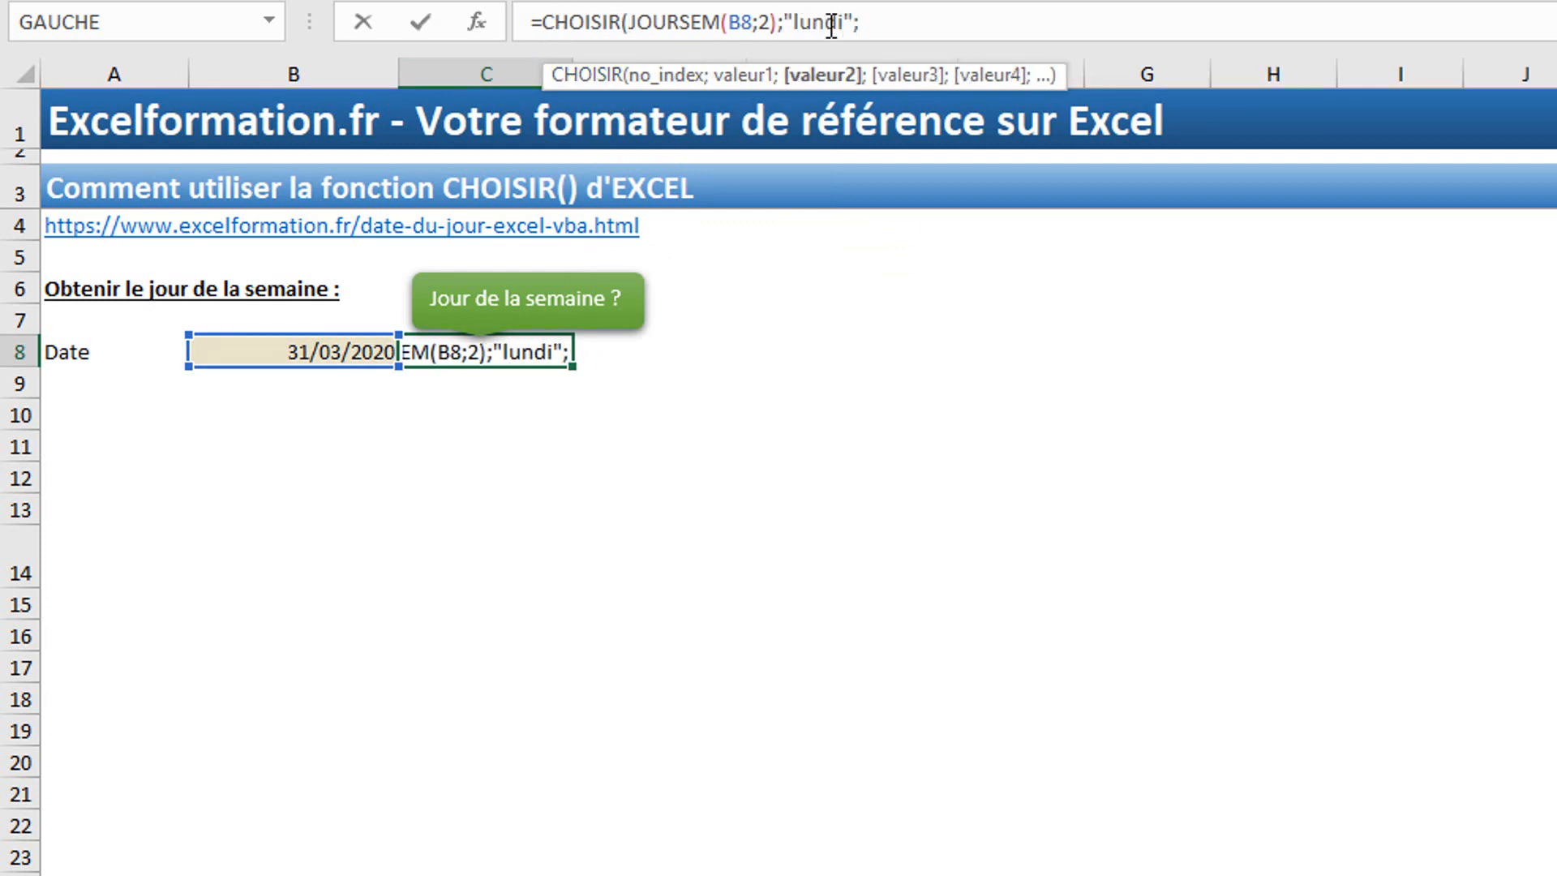
{"action": "type", "text": "\"mardi\";\"mercr"}
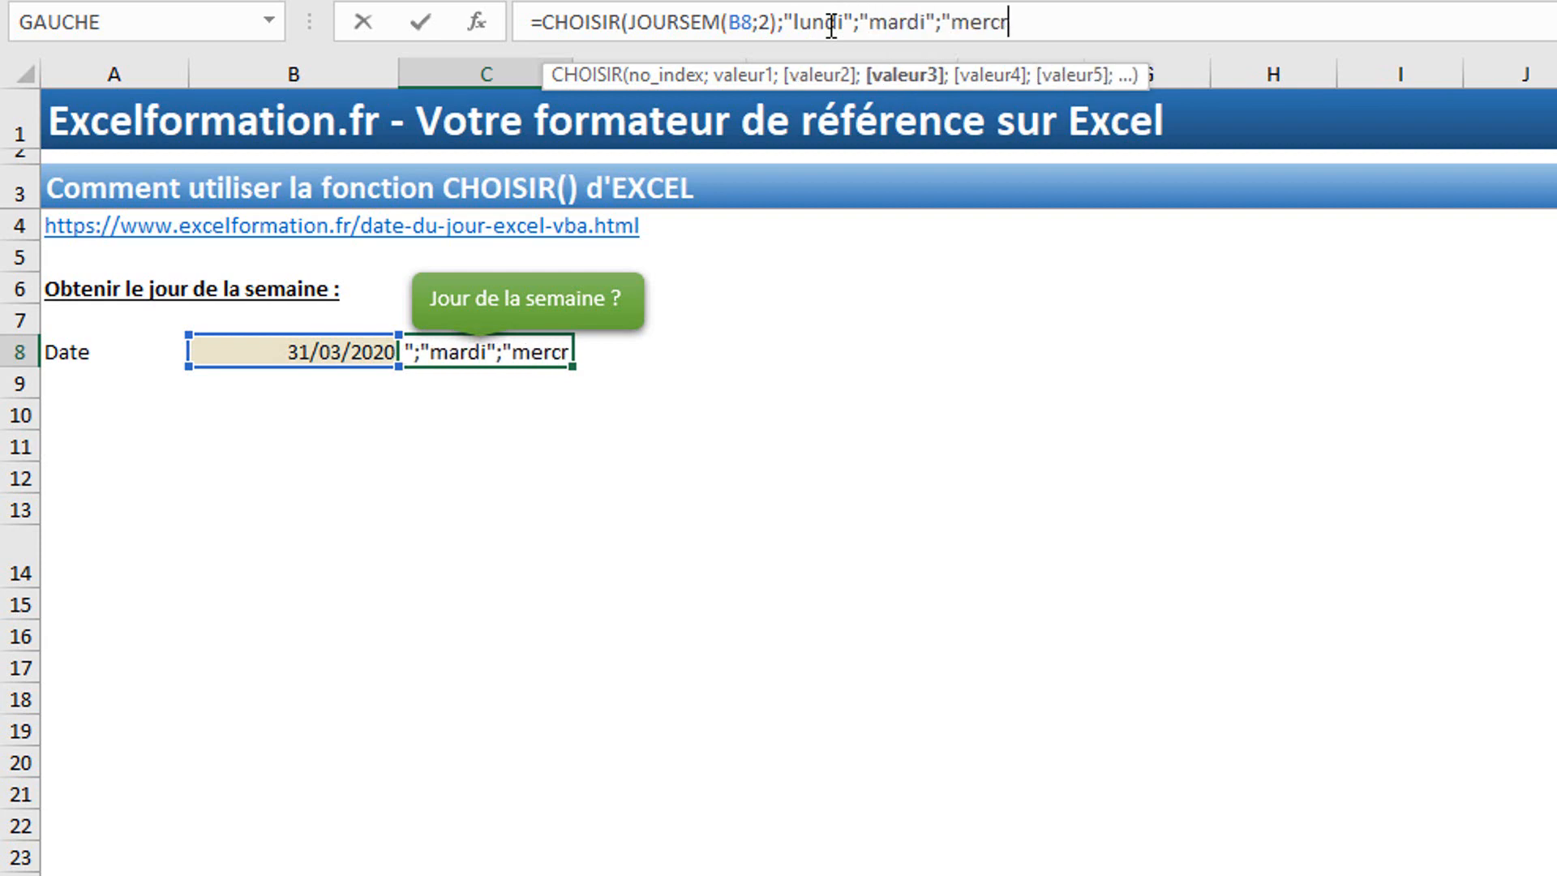
{"action": "type", "text": "edi\";\"j"}
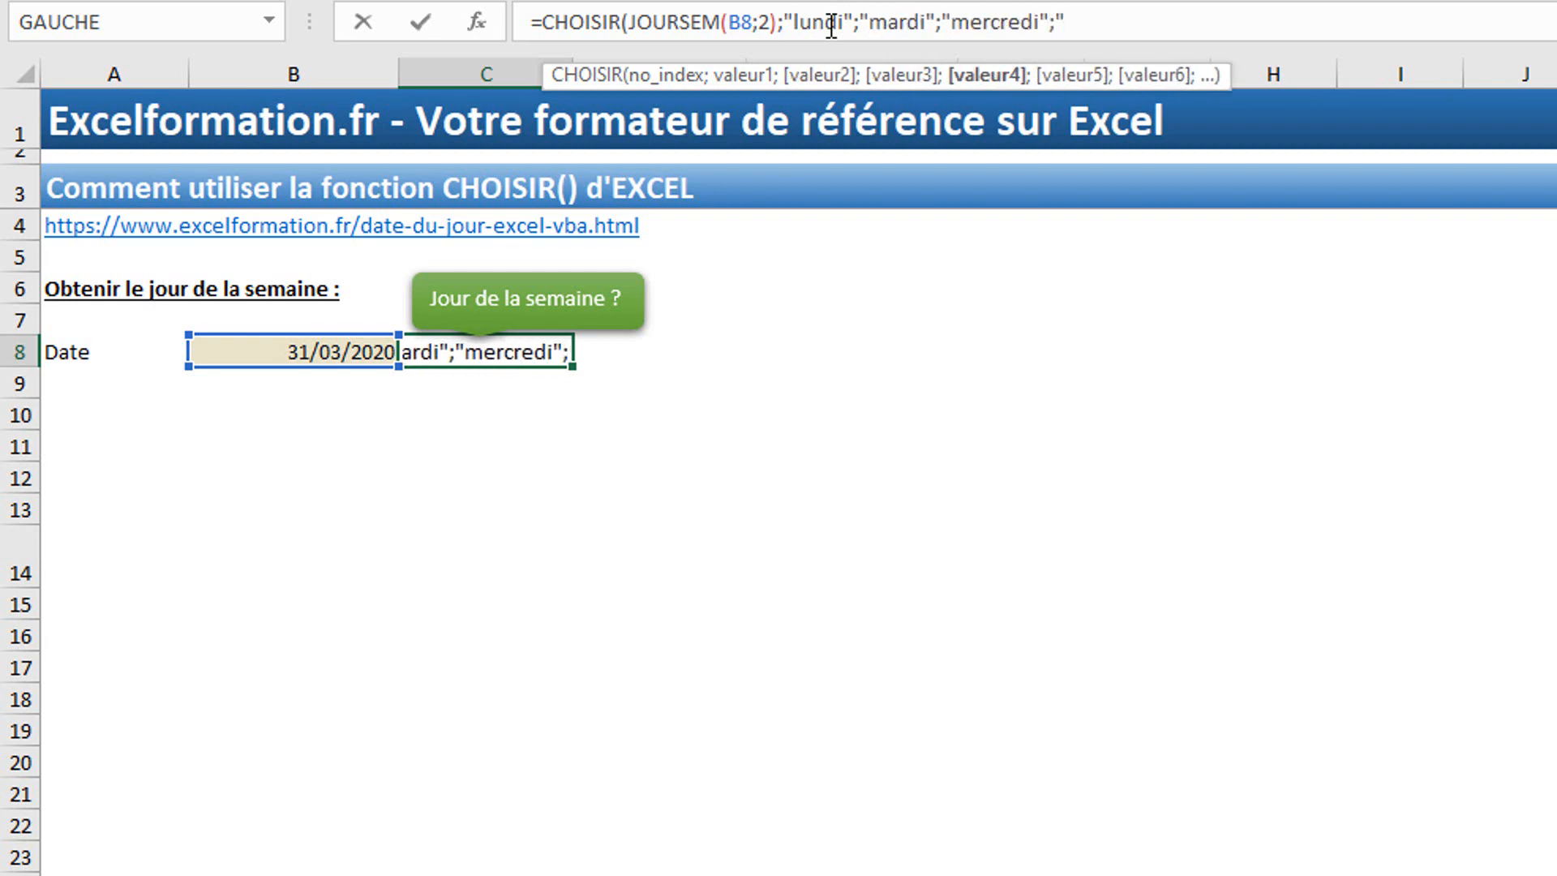
{"action": "type", "text": "eudi\";"}
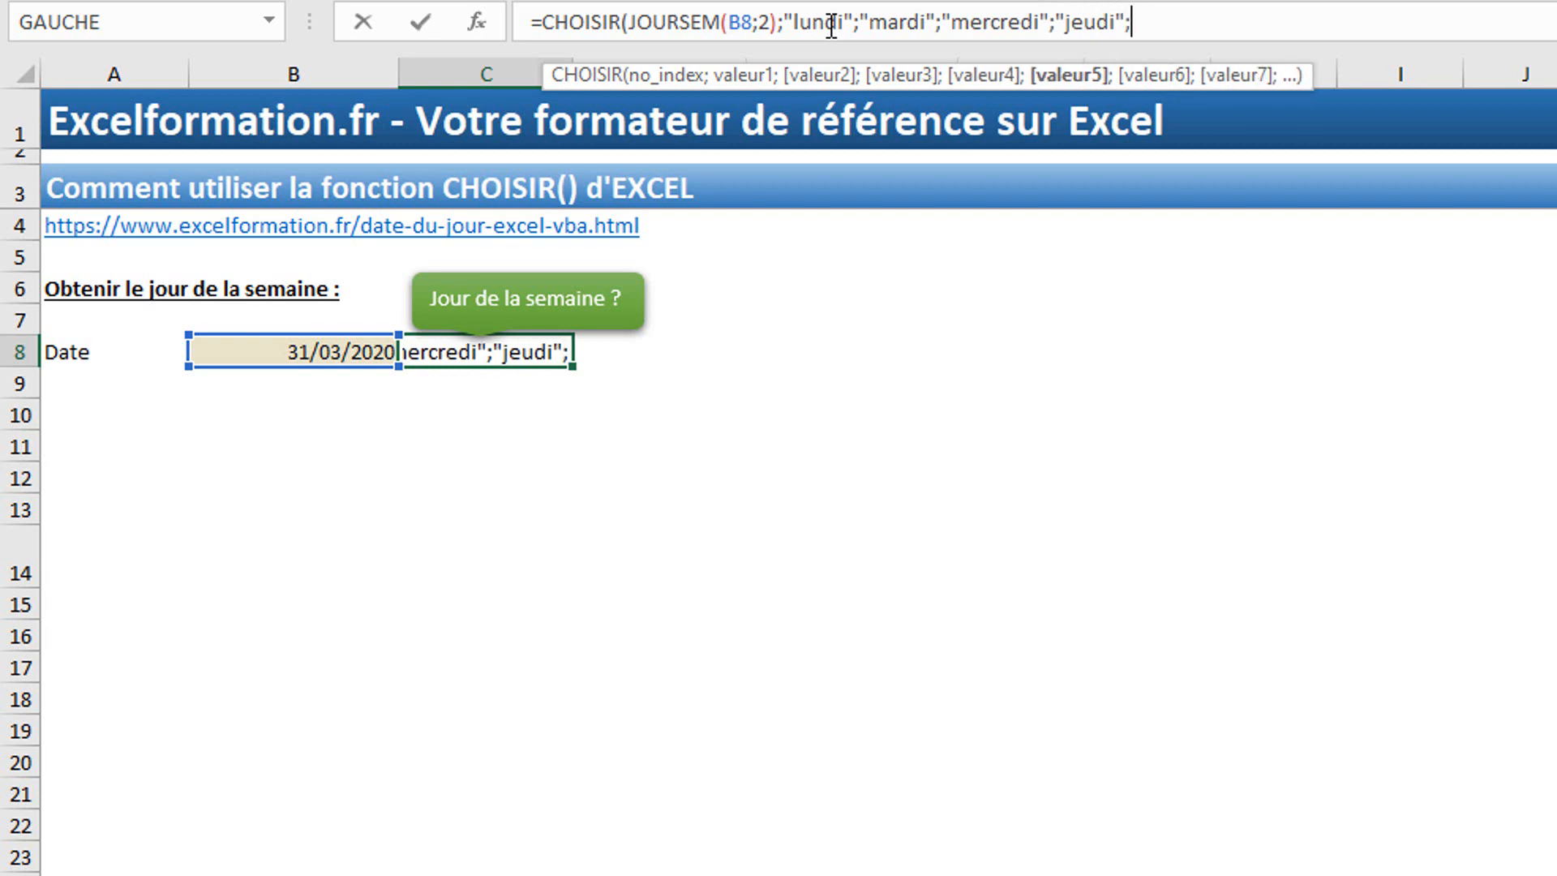
{"action": "type", "text": "\"vendredi\""}
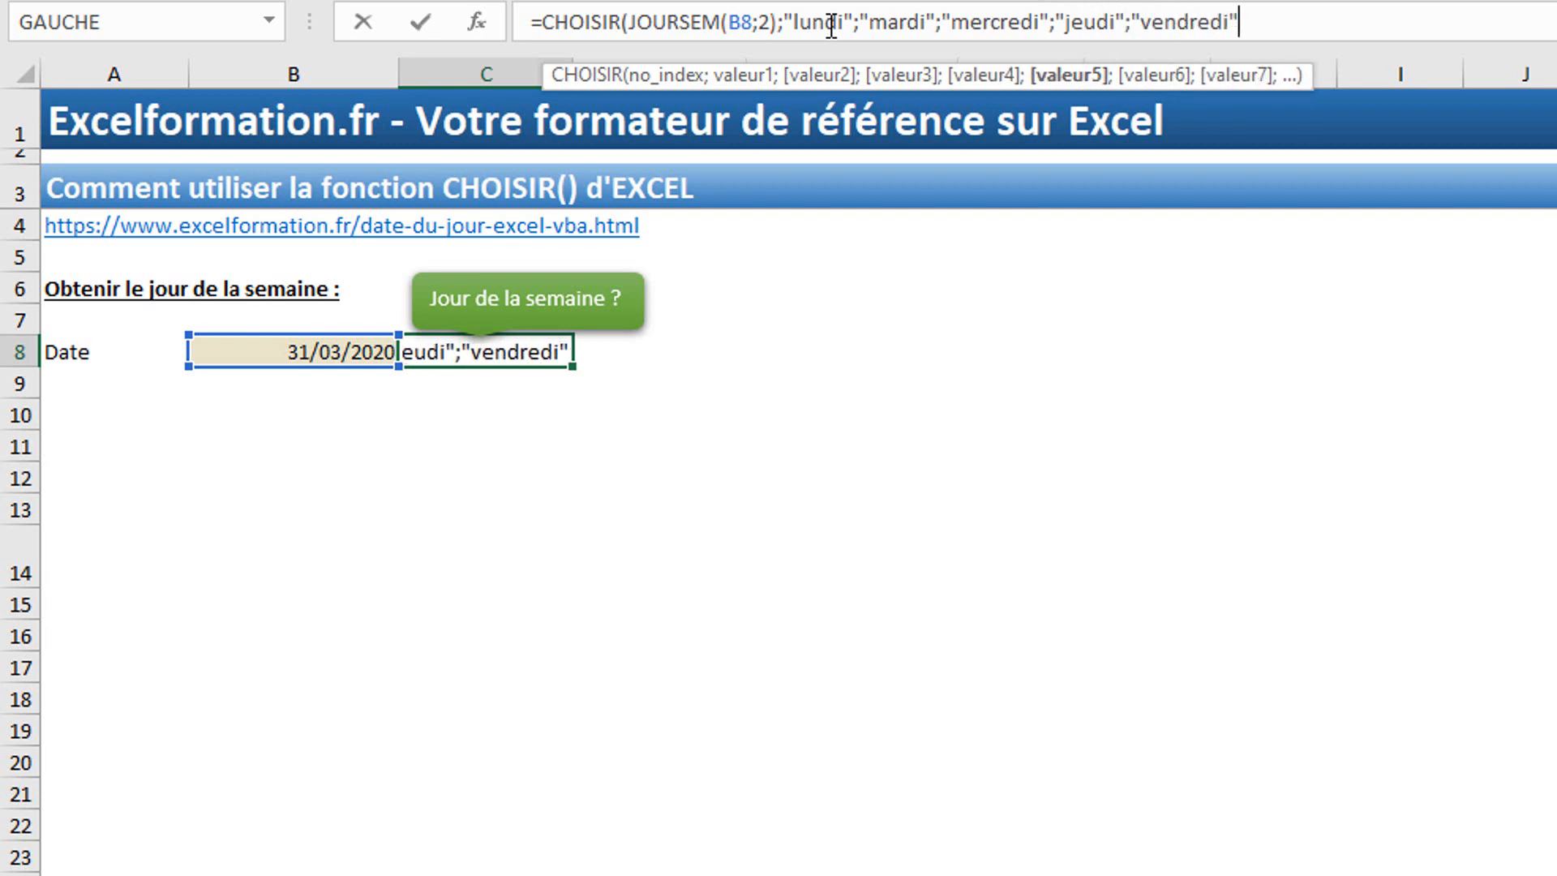
{"action": "type", "text": ";\"samedi\";"}
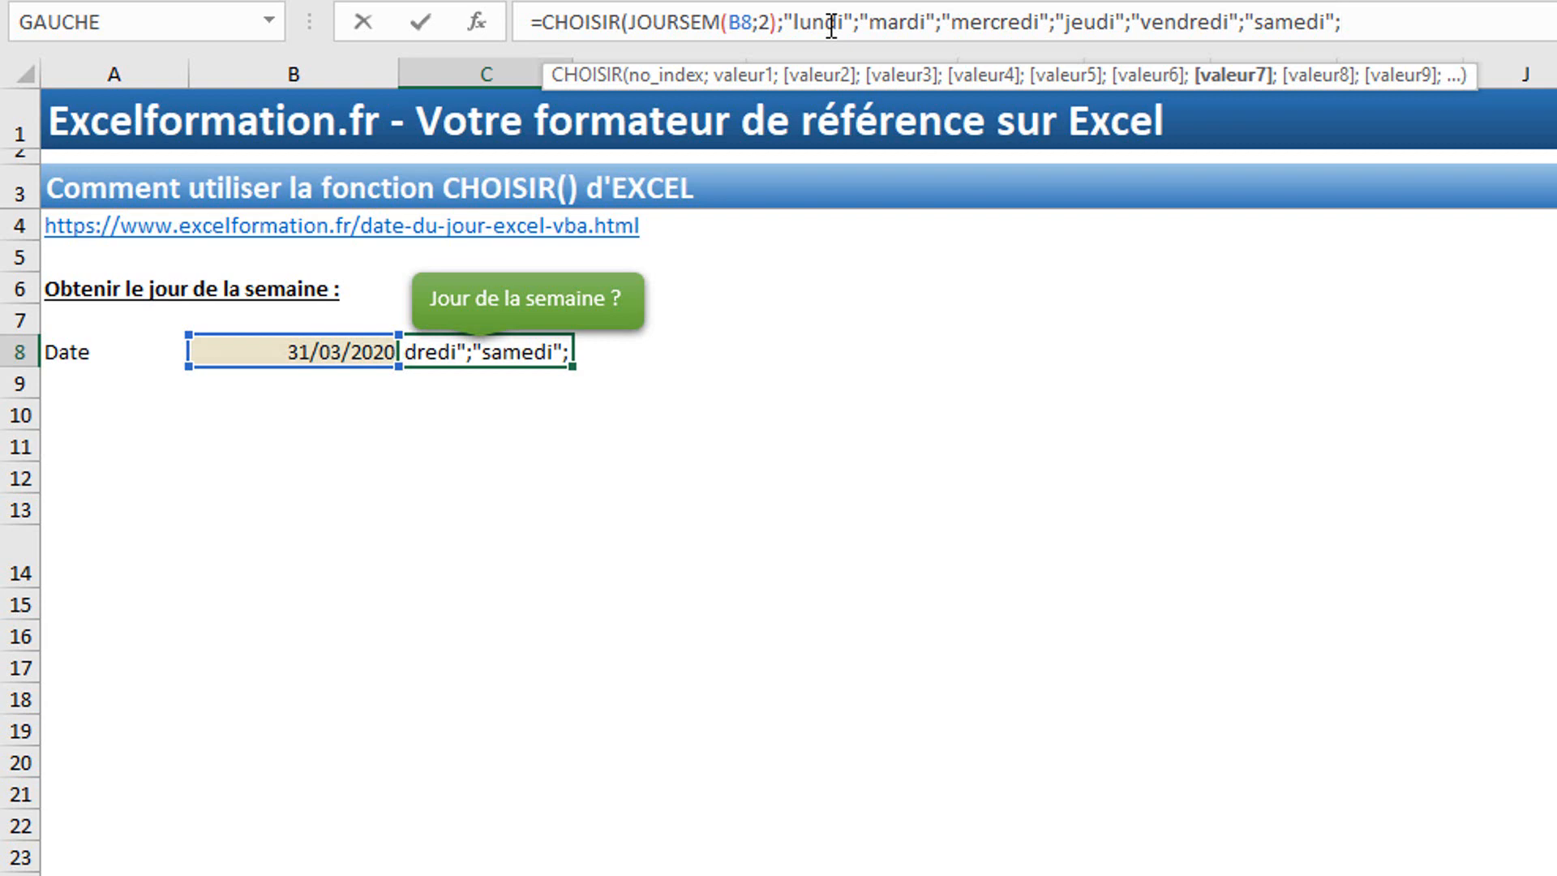
{"action": "type", "text": "\"dimanche\""}
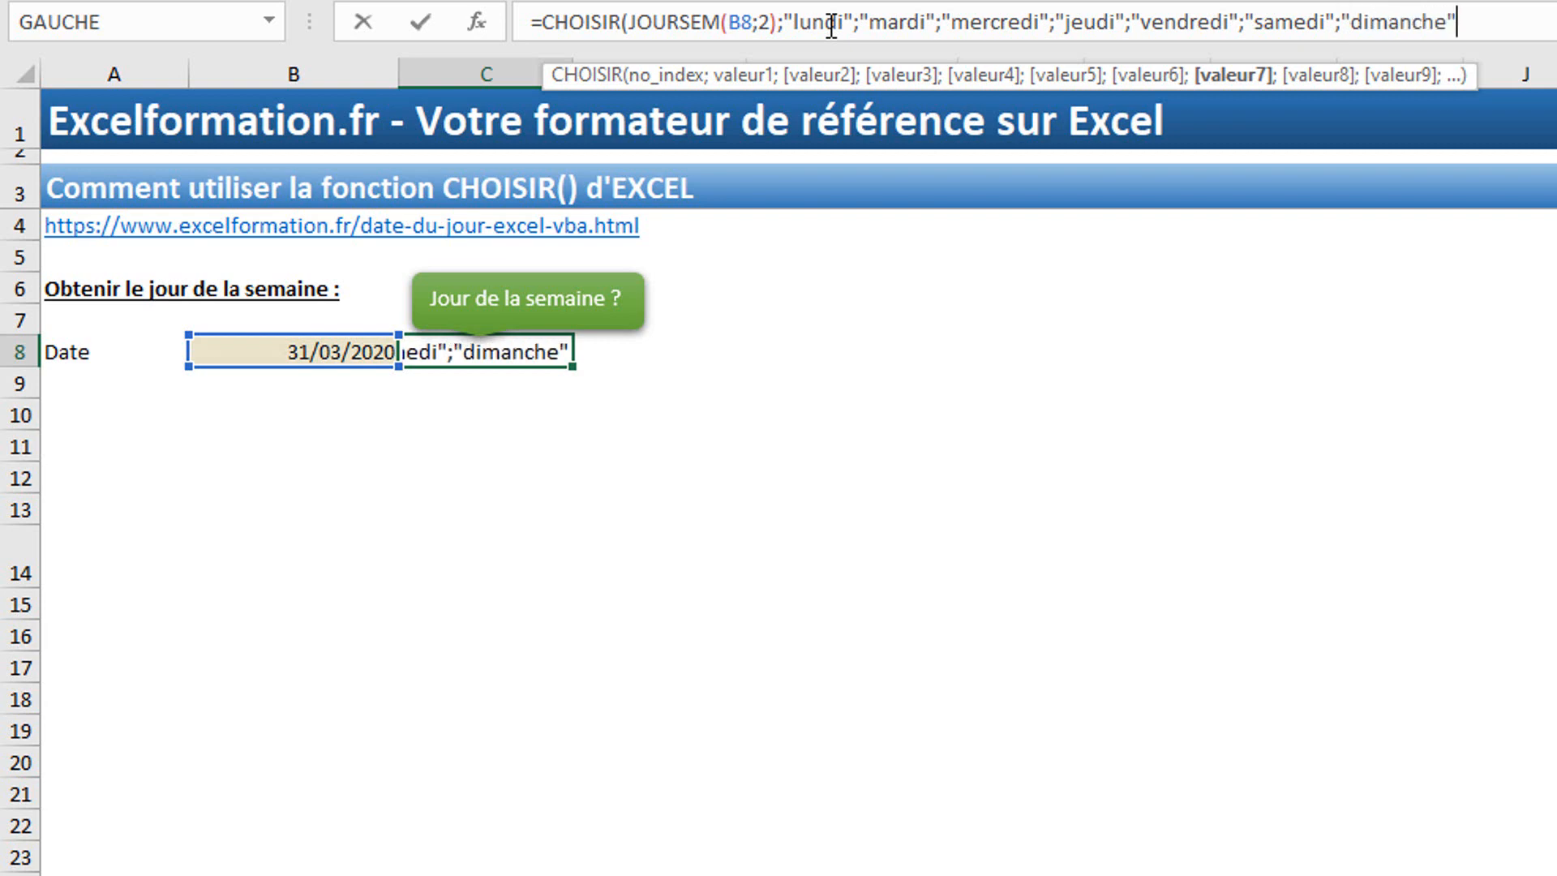
{"action": "type", "text": ")"}
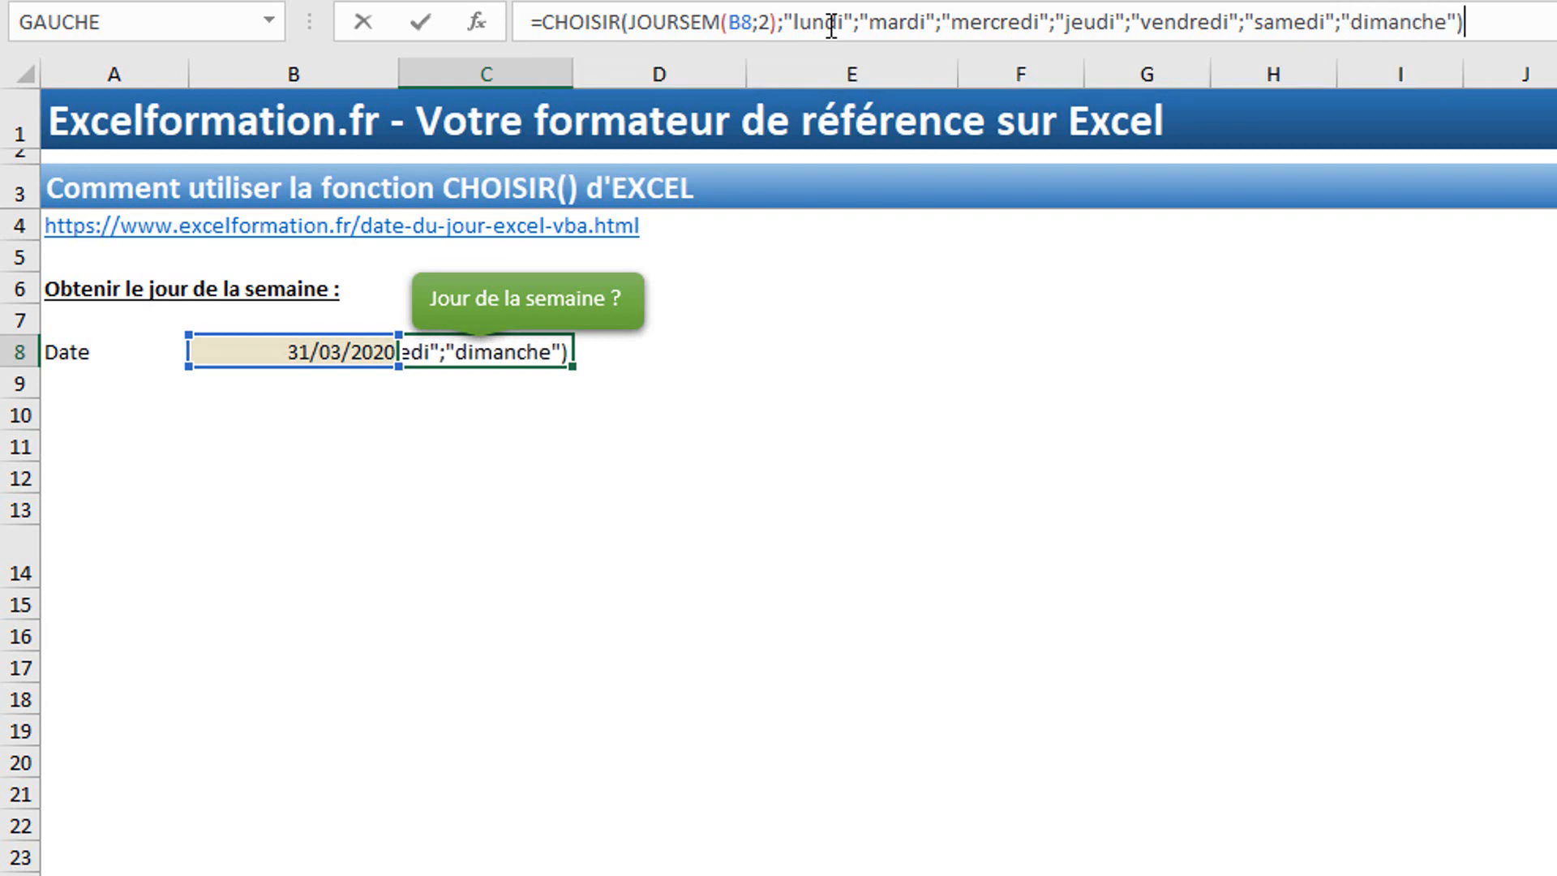
{"action": "key", "text": "Return"}
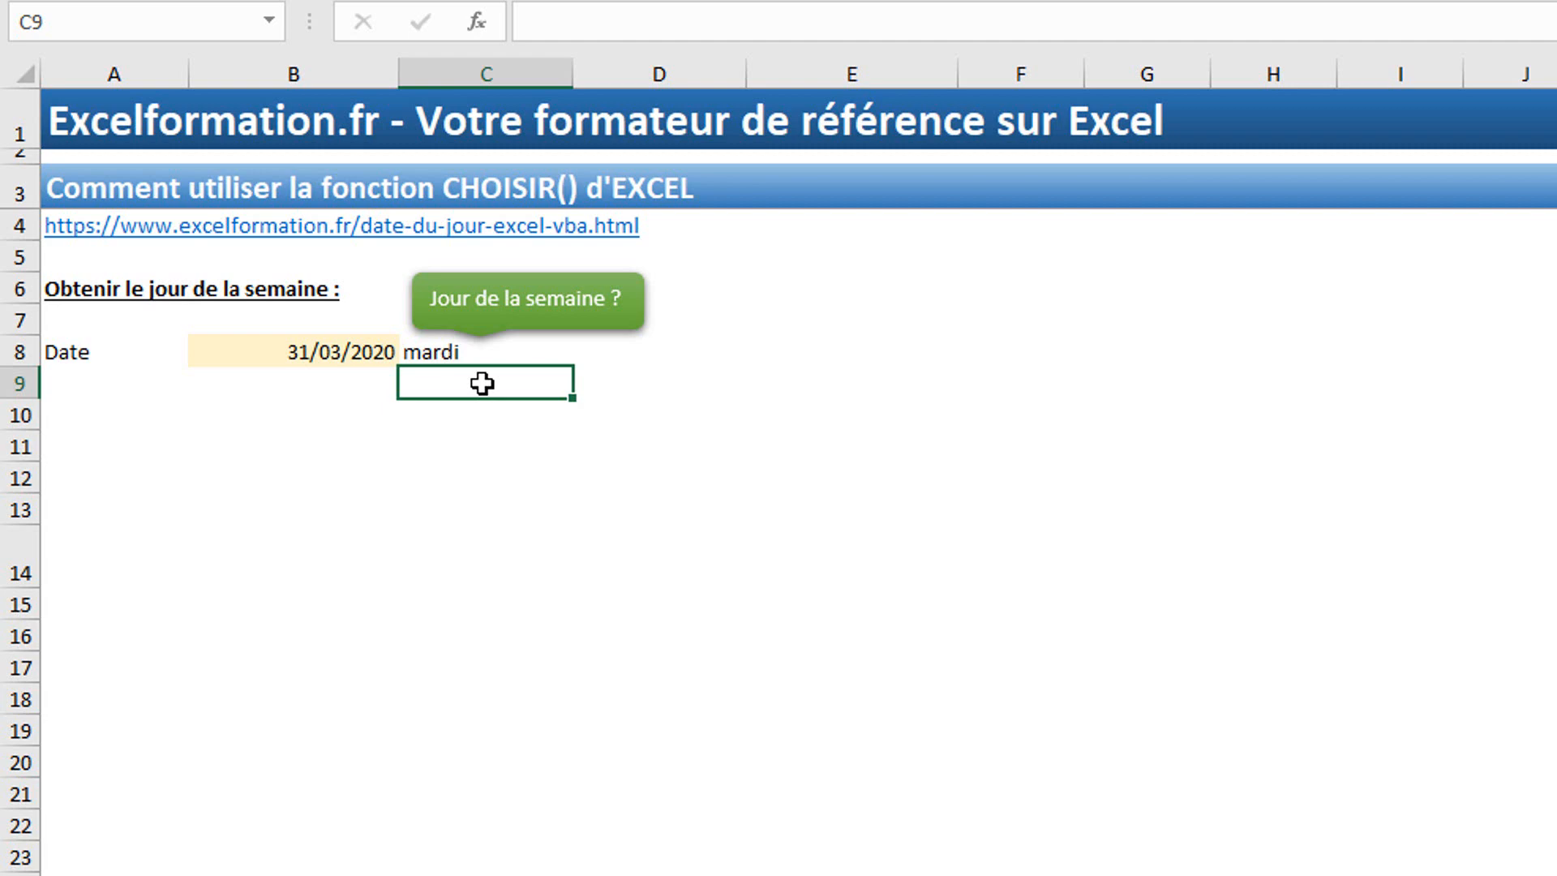
Step: Enter =TEXTE(B8;"jjjj") in C9 as an alternative way to return the weekday name of the date
{"action": "type", "text": "=texte"}
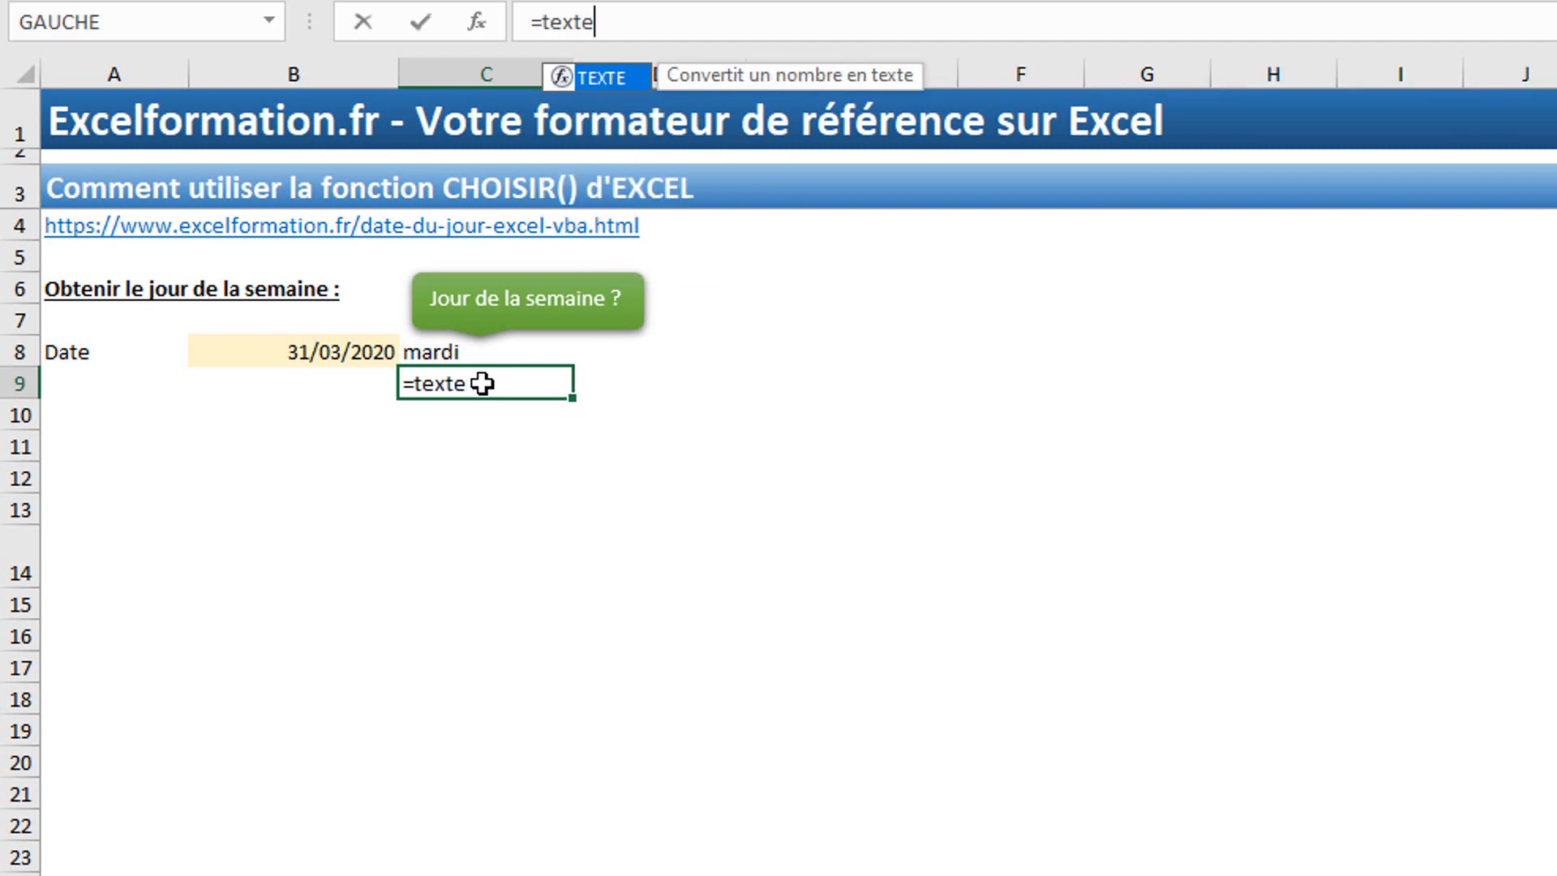
{"action": "type", "text": "("}
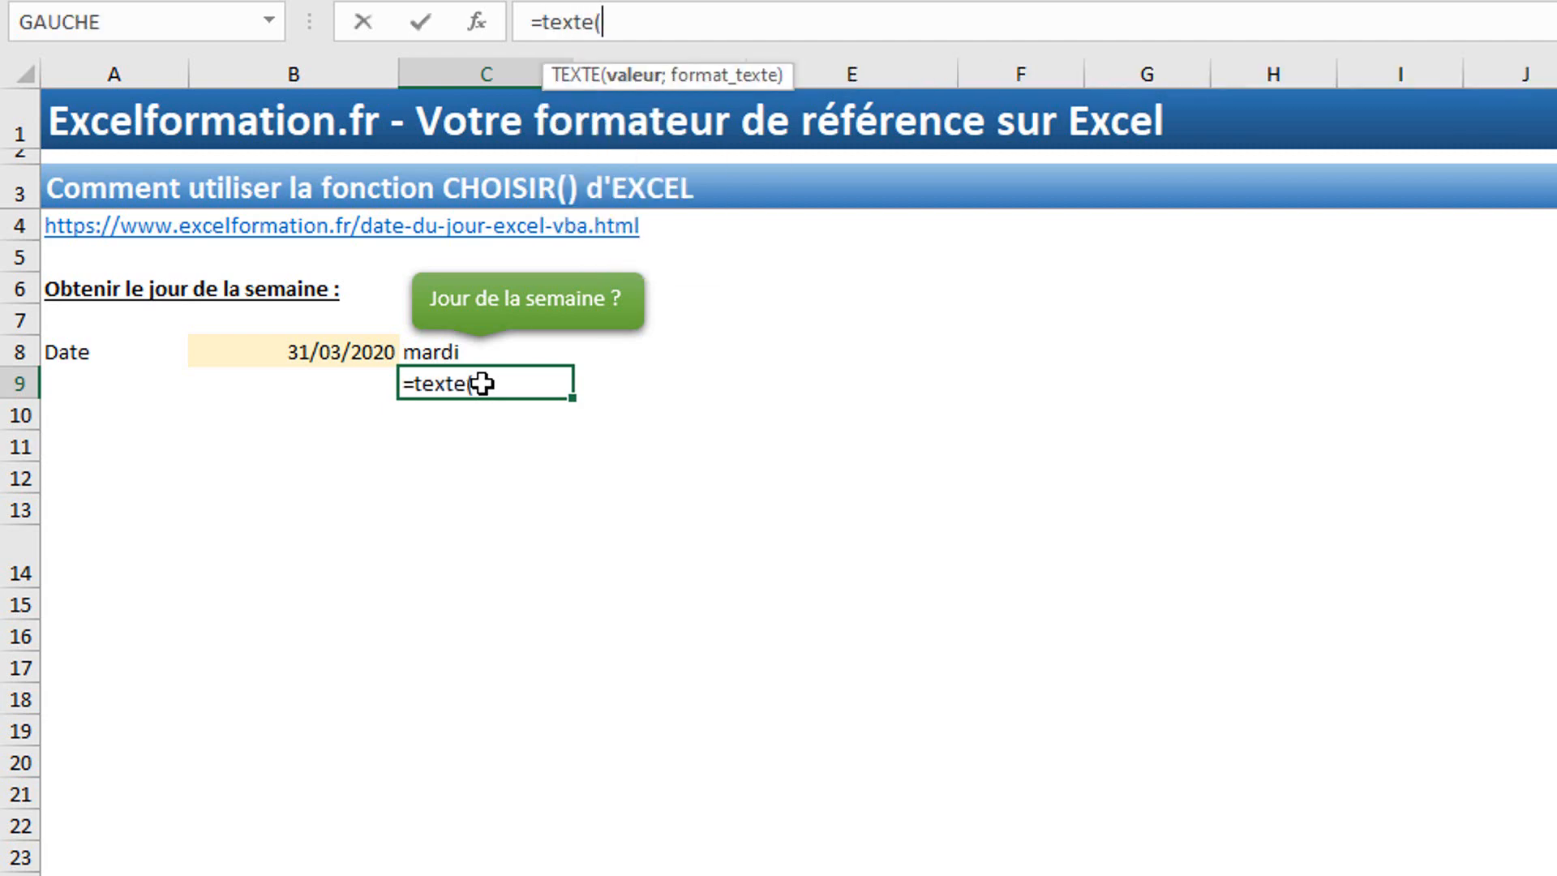
{"action": "left_click", "coordinate": [360, 351]}
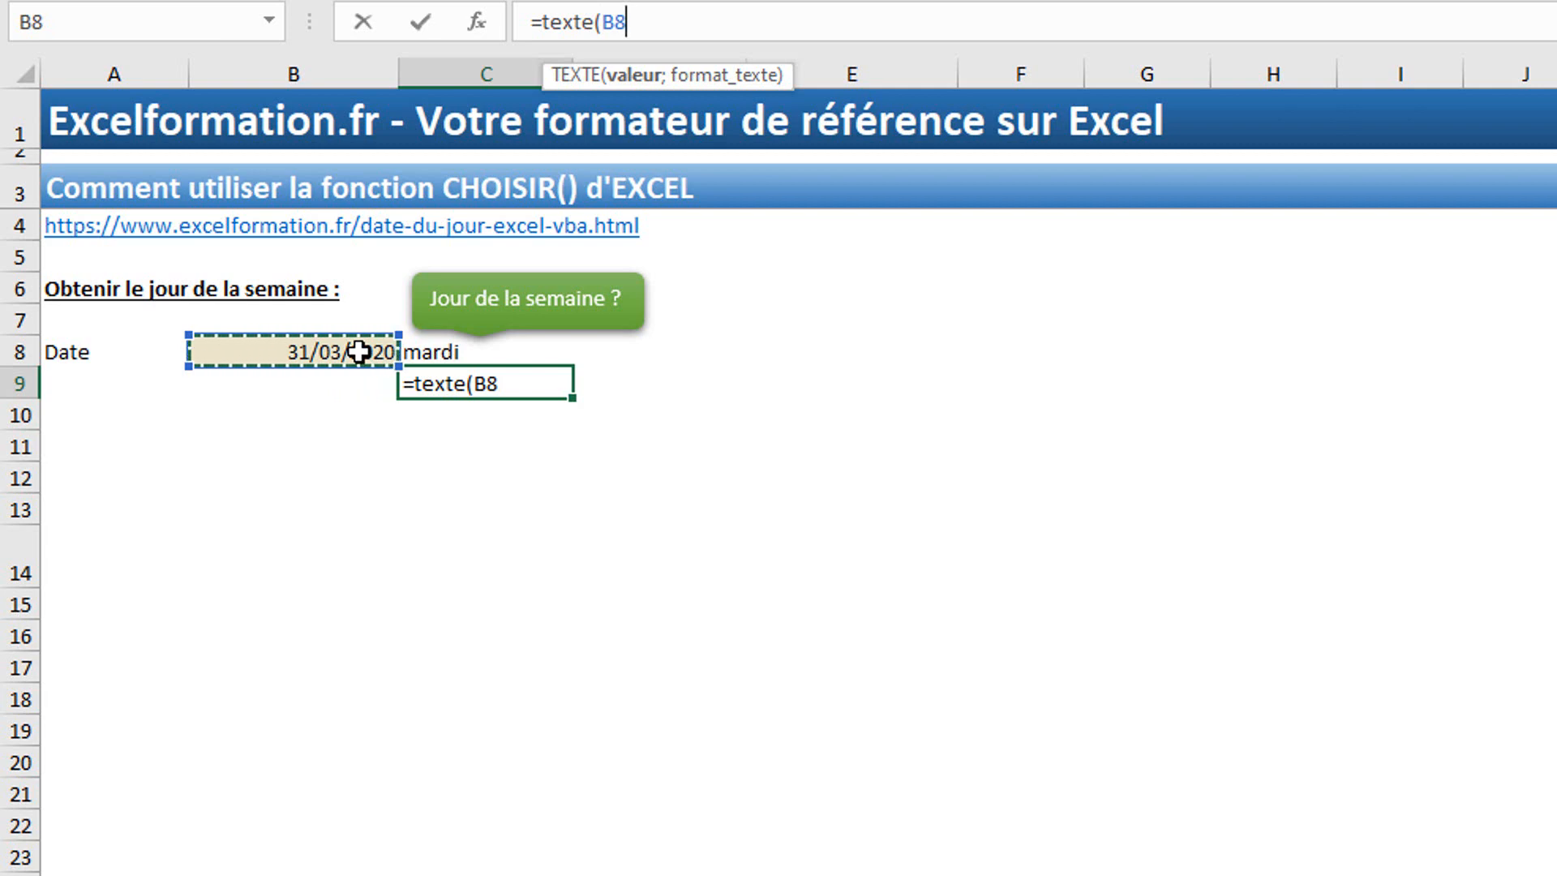
{"action": "type", "text": ";\"jj"}
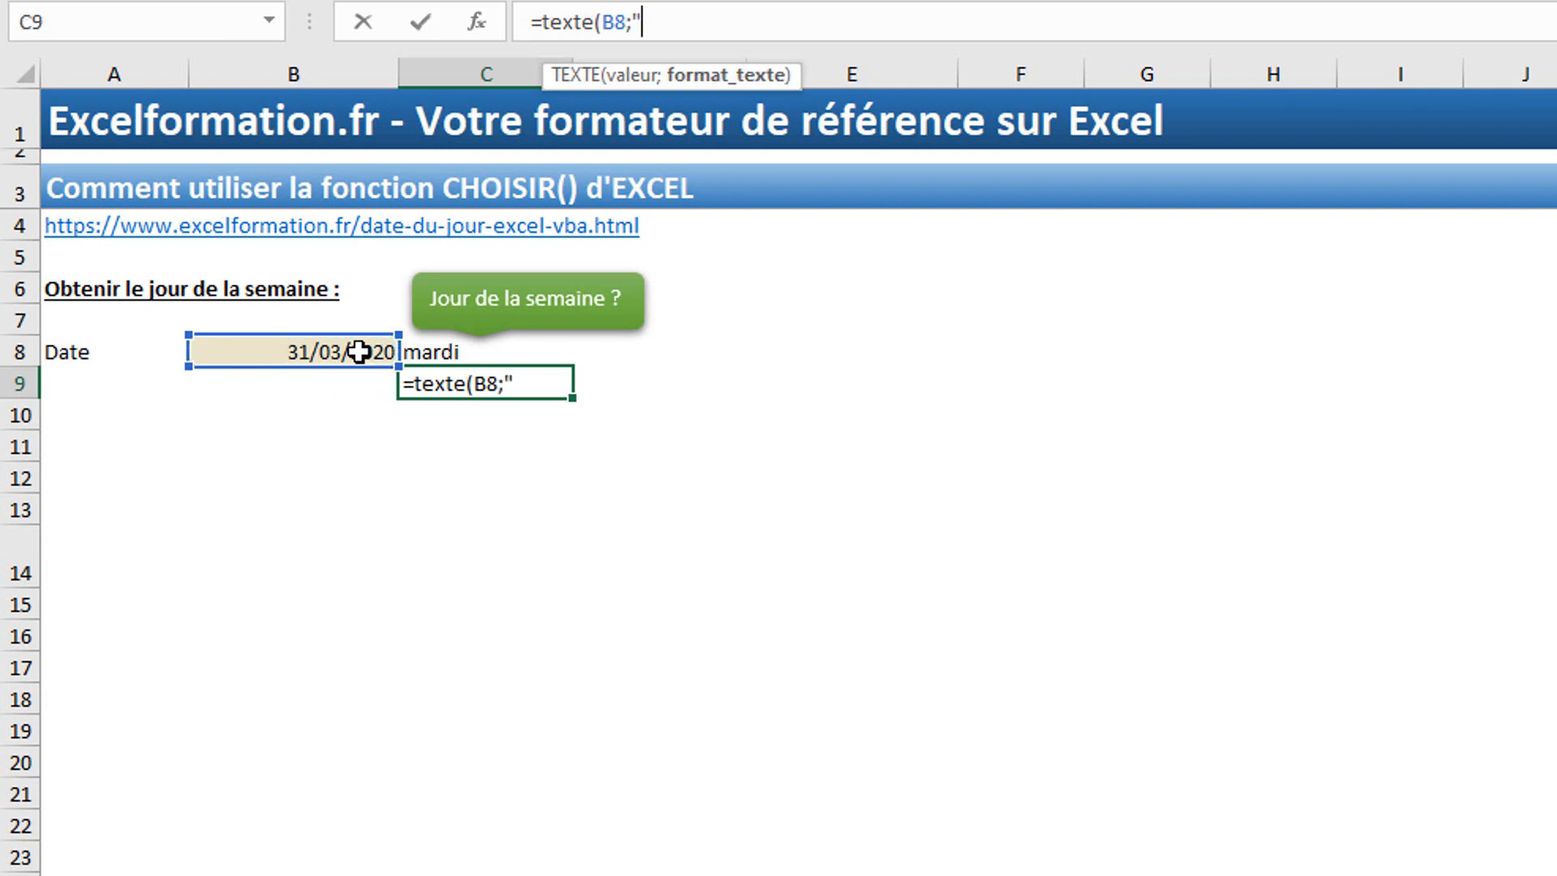
{"action": "type", "text": "jj\")"}
{"action": "key", "text": "Tab"}
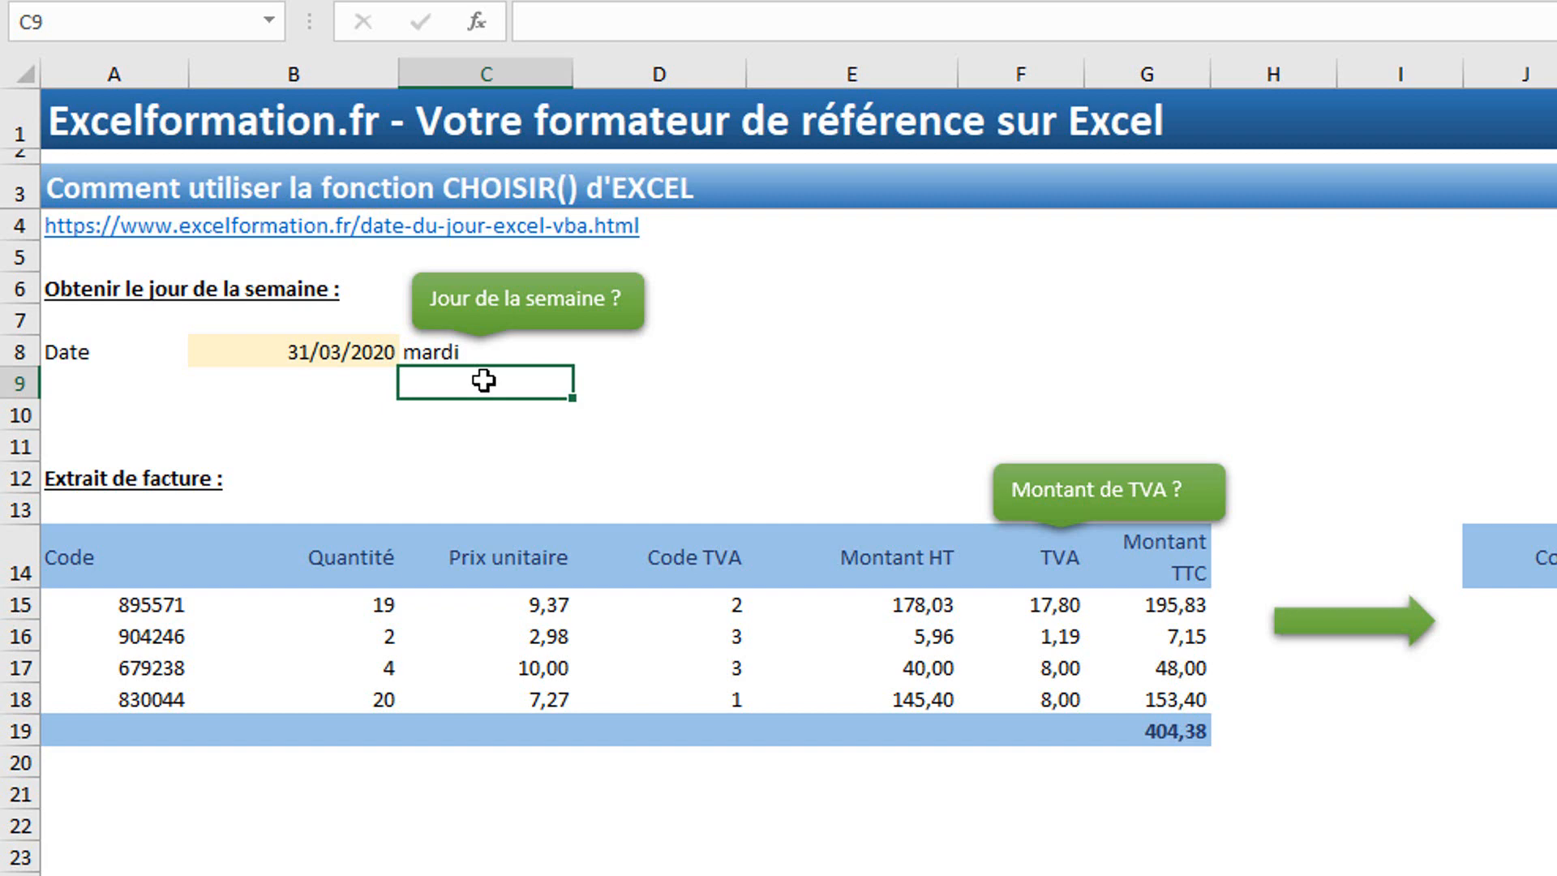
Step: Examine the nested SI formula in F15 and the cells it references for the first invoice line's TVA amount
{"action": "left_click", "coordinate": [1041, 605]}
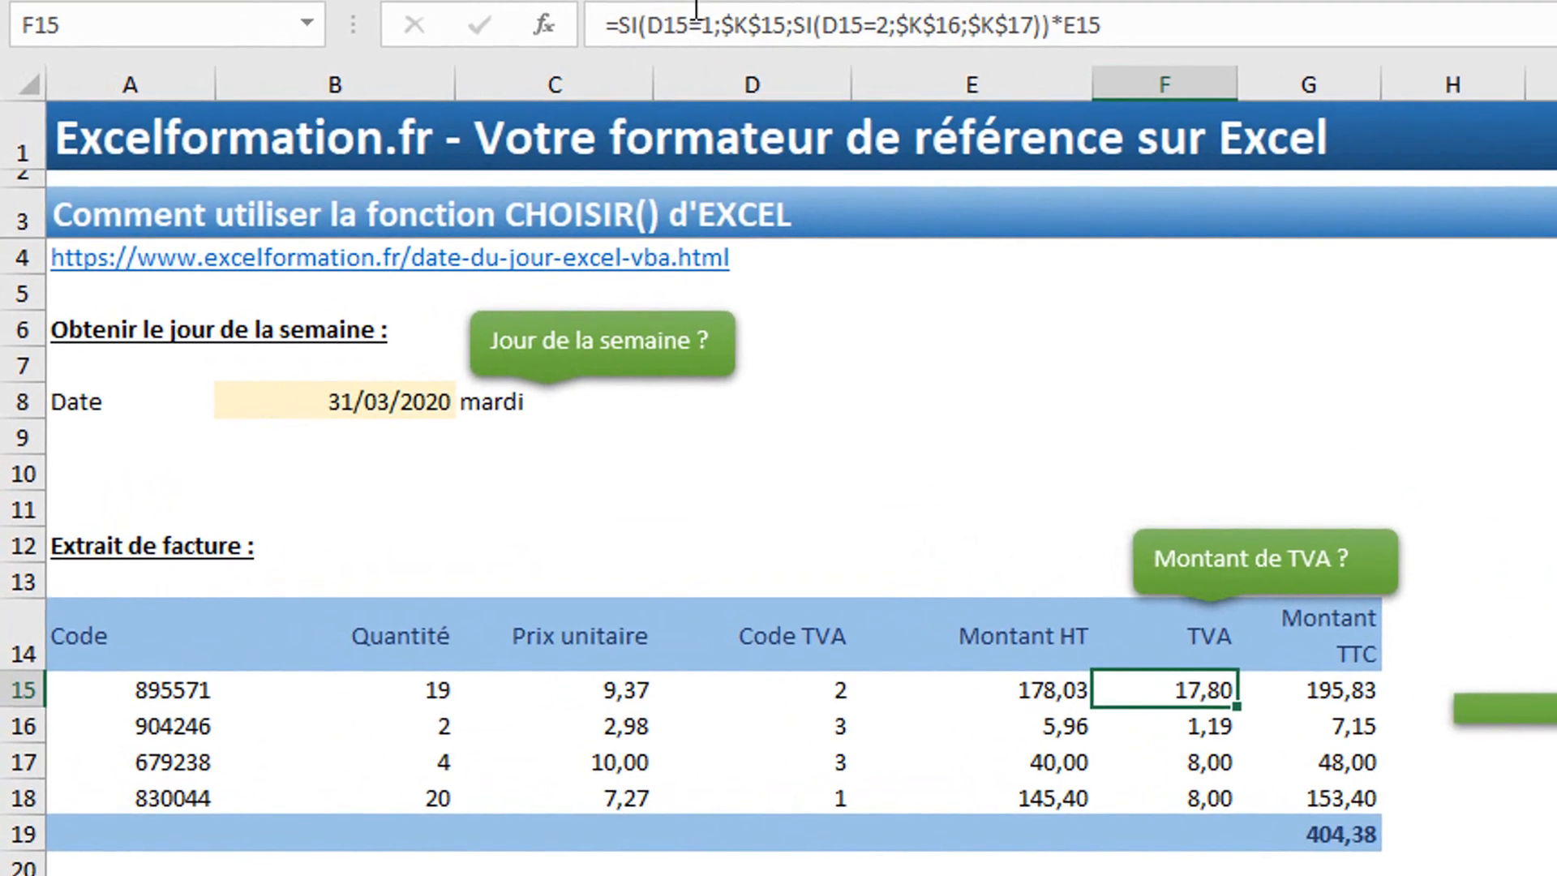
{"action": "left_click", "coordinate": [549, 15]}
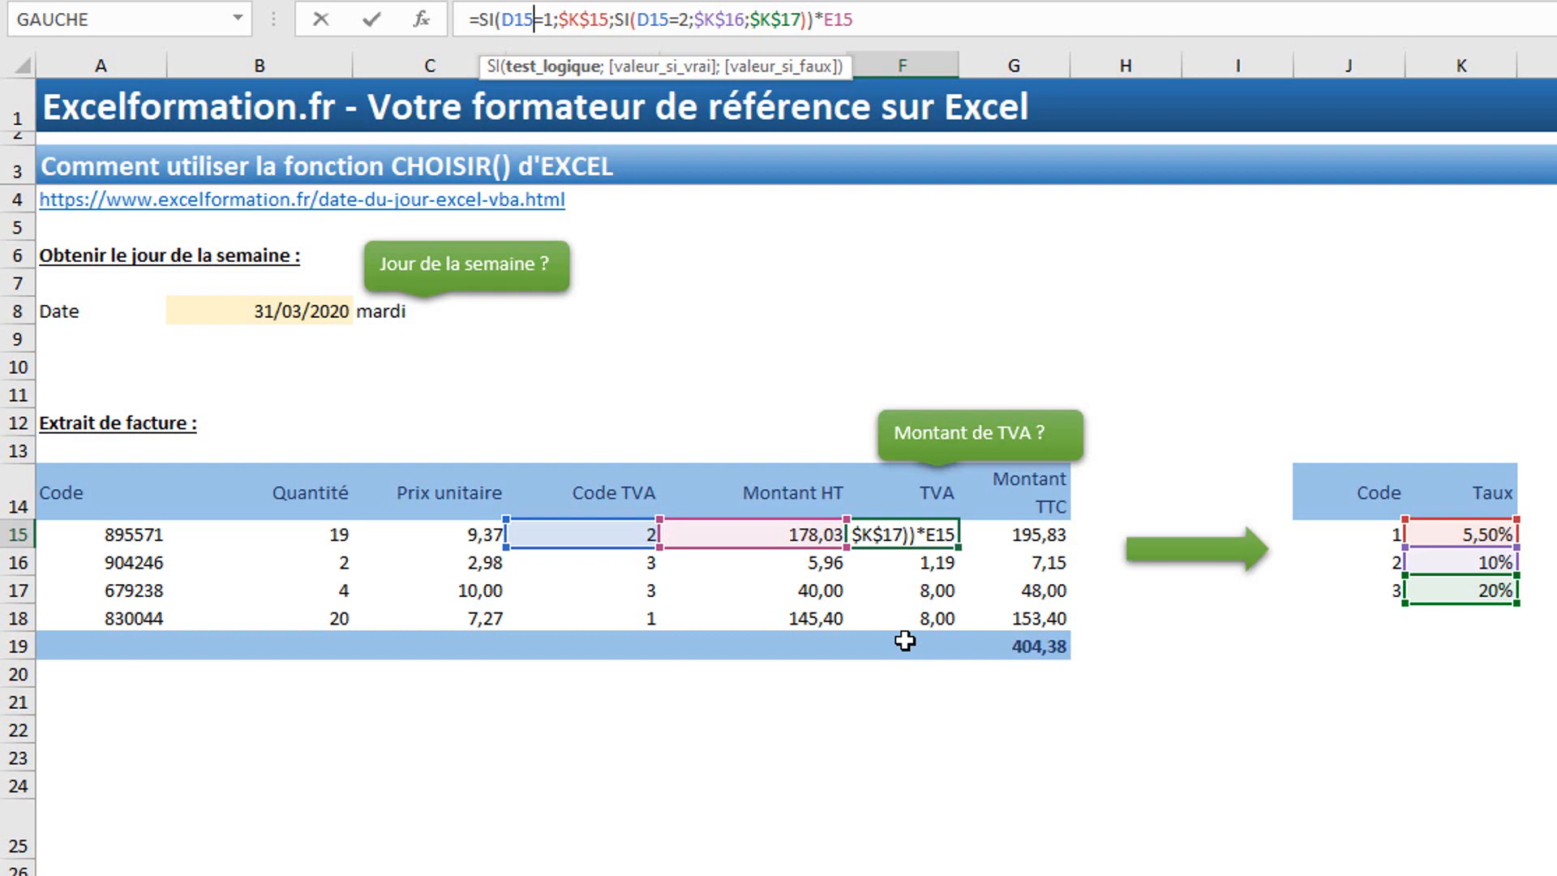
{"action": "key", "text": "ctrl+Return"}
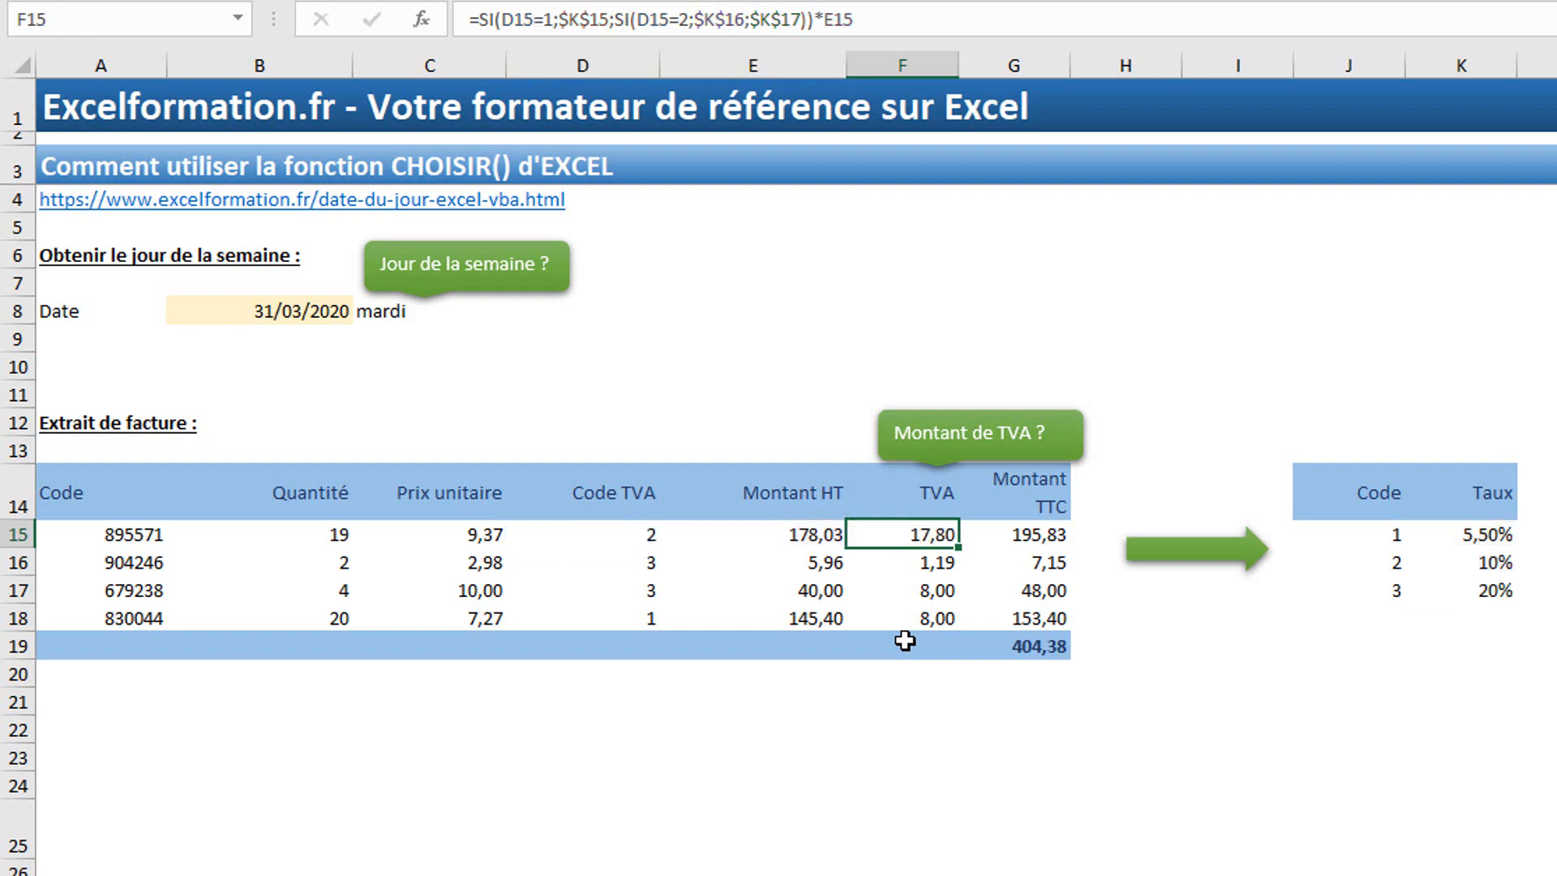
Step: Replace the formula in F15 with =CHOISIR(D15;K15;K16;K17) to pick the TVA rate matching the line's code
{"action": "type", "text": "=chois"}
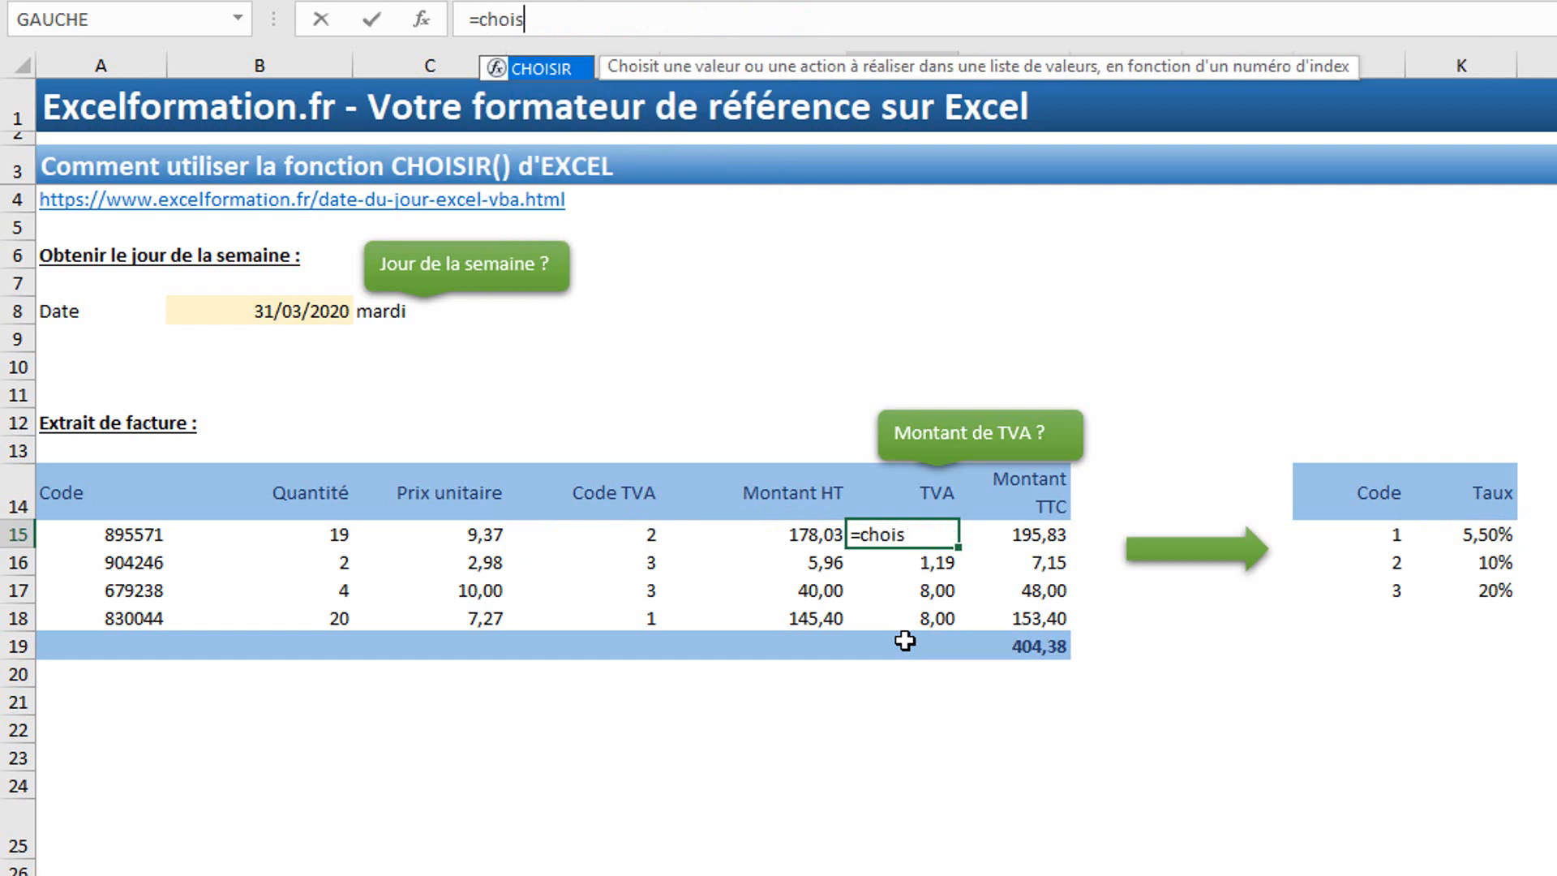
{"action": "type", "text": "ir("}
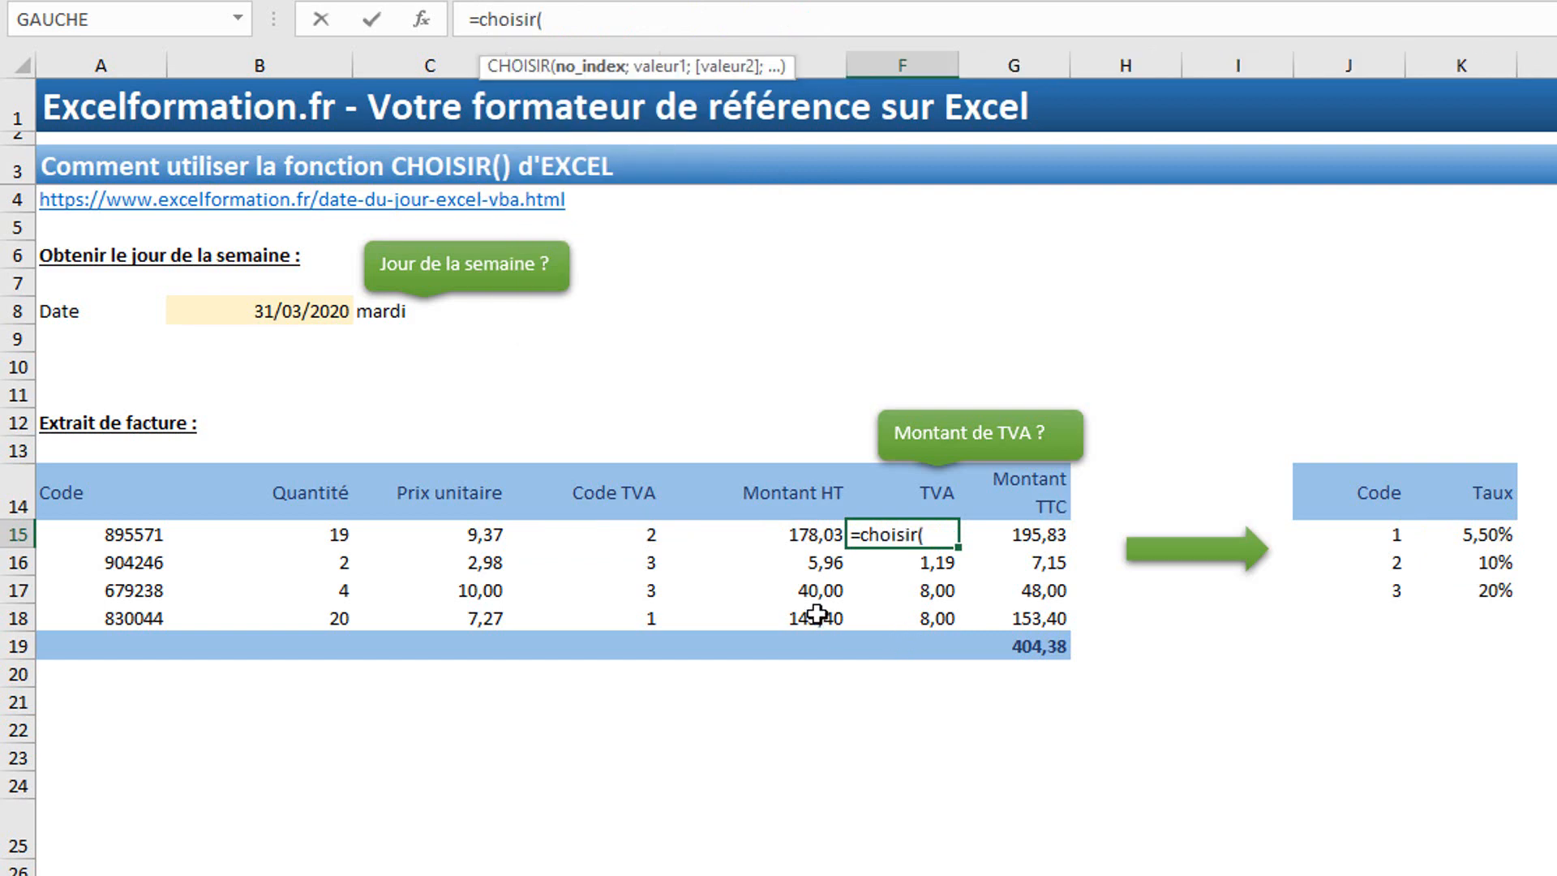
{"action": "left_click", "coordinate": [609, 529]}
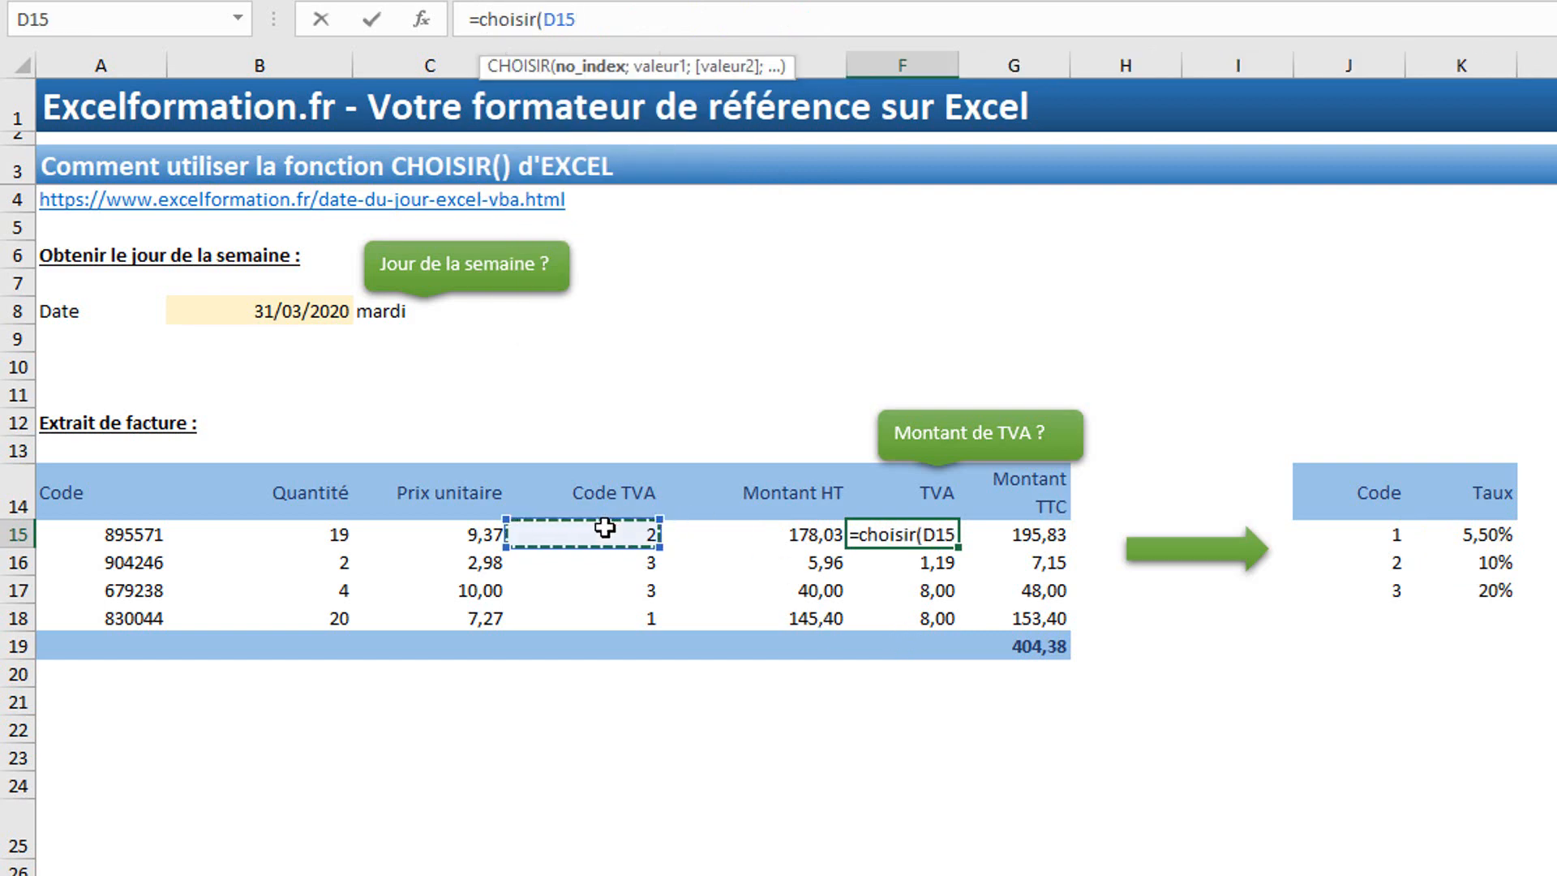
{"action": "type", "text": ";"}
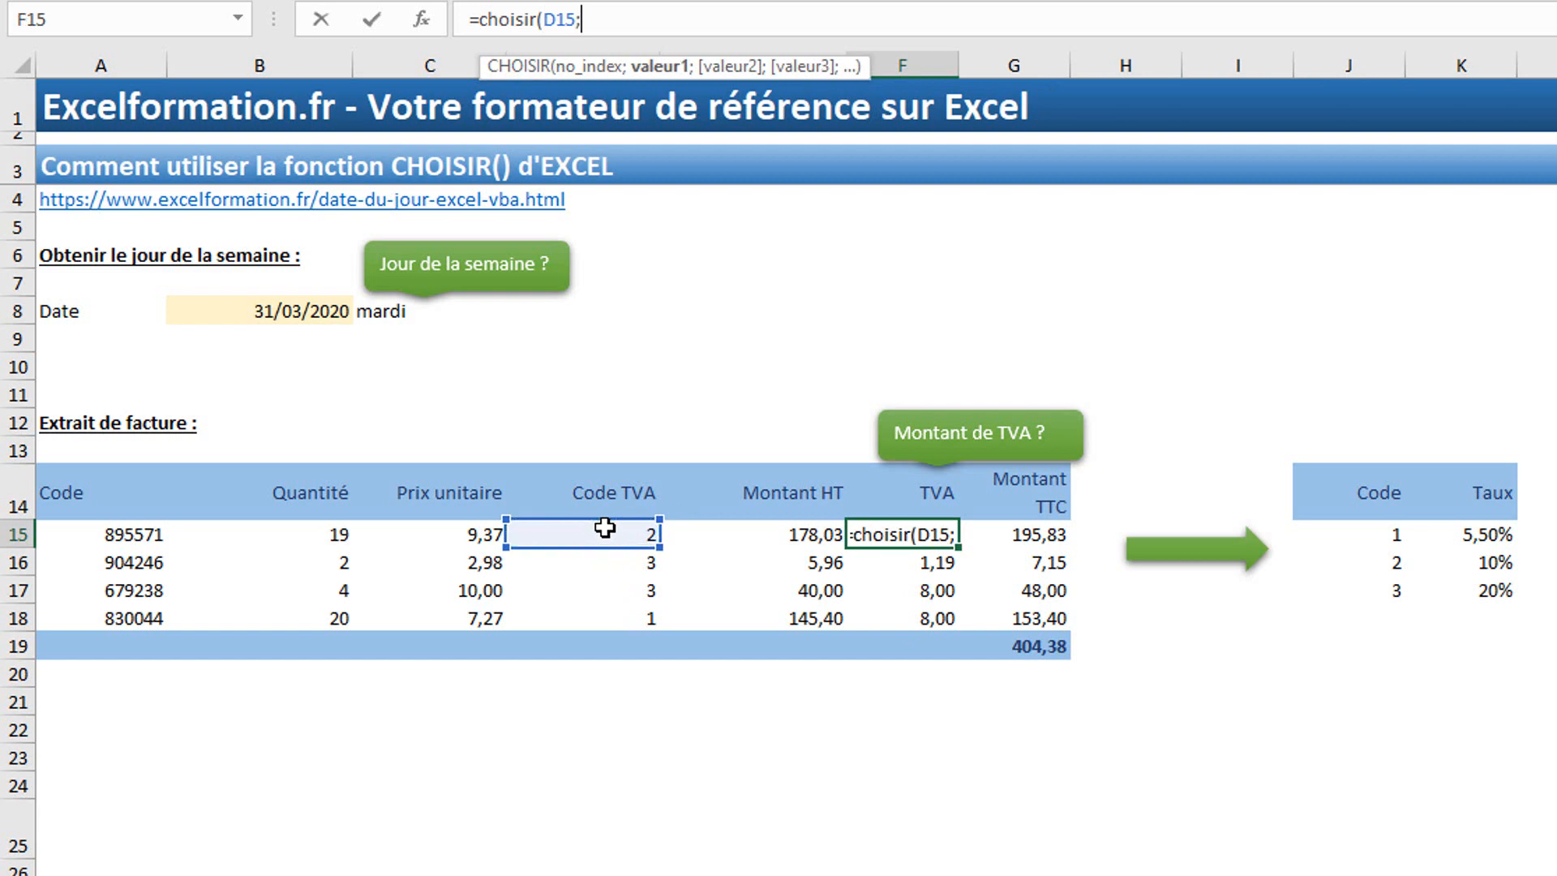
{"action": "left_click", "coordinate": [1483, 533]}
{"action": "type", "text": ";"}
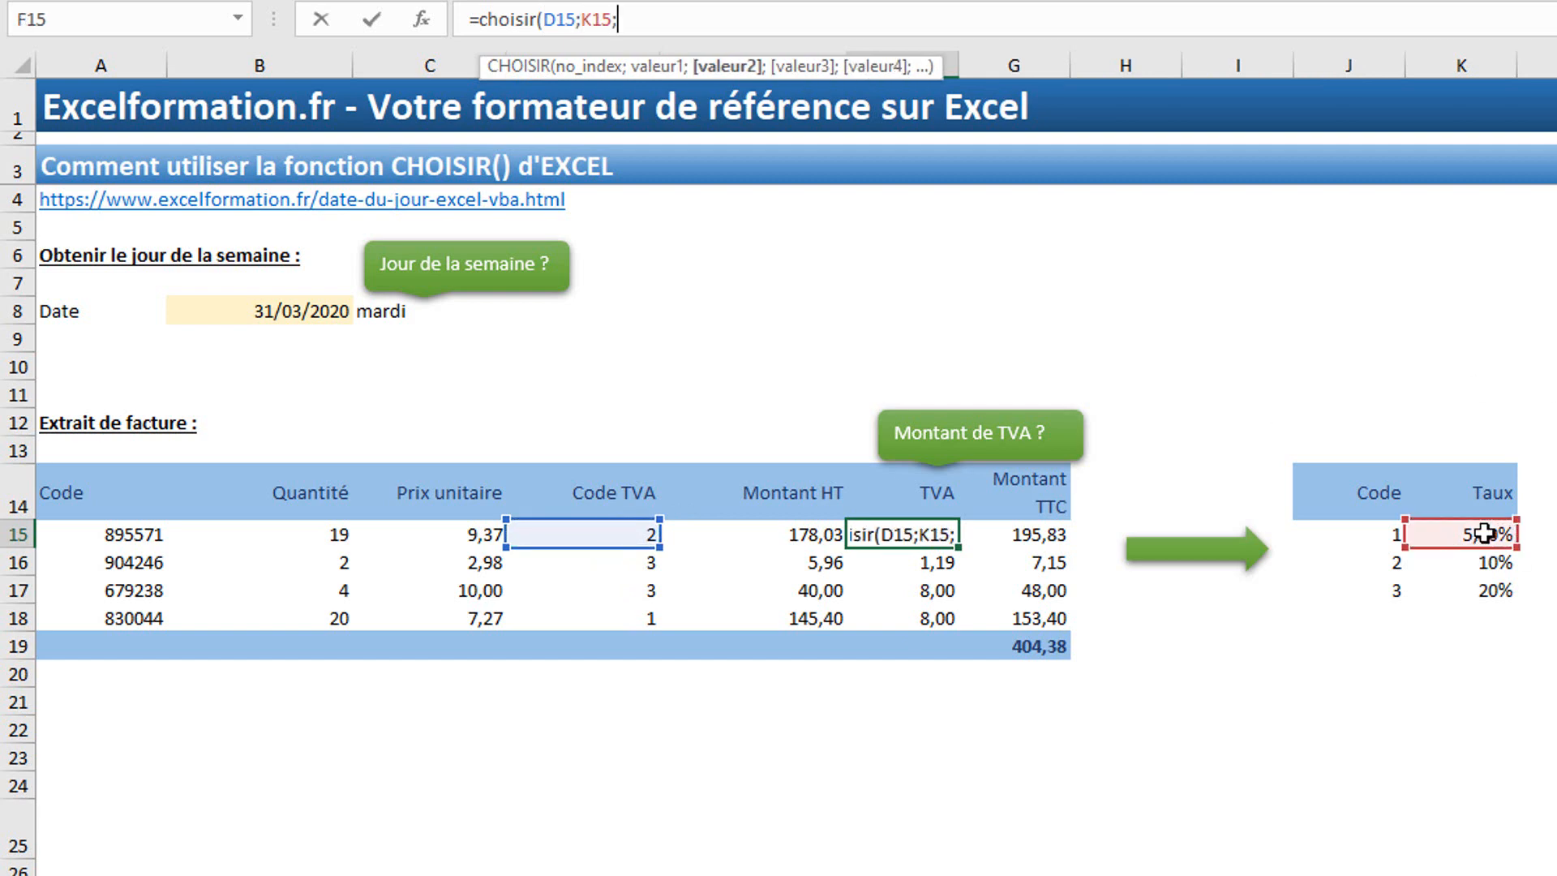
{"action": "left_click", "coordinate": [1483, 562]}
{"action": "type", "text": ";"}
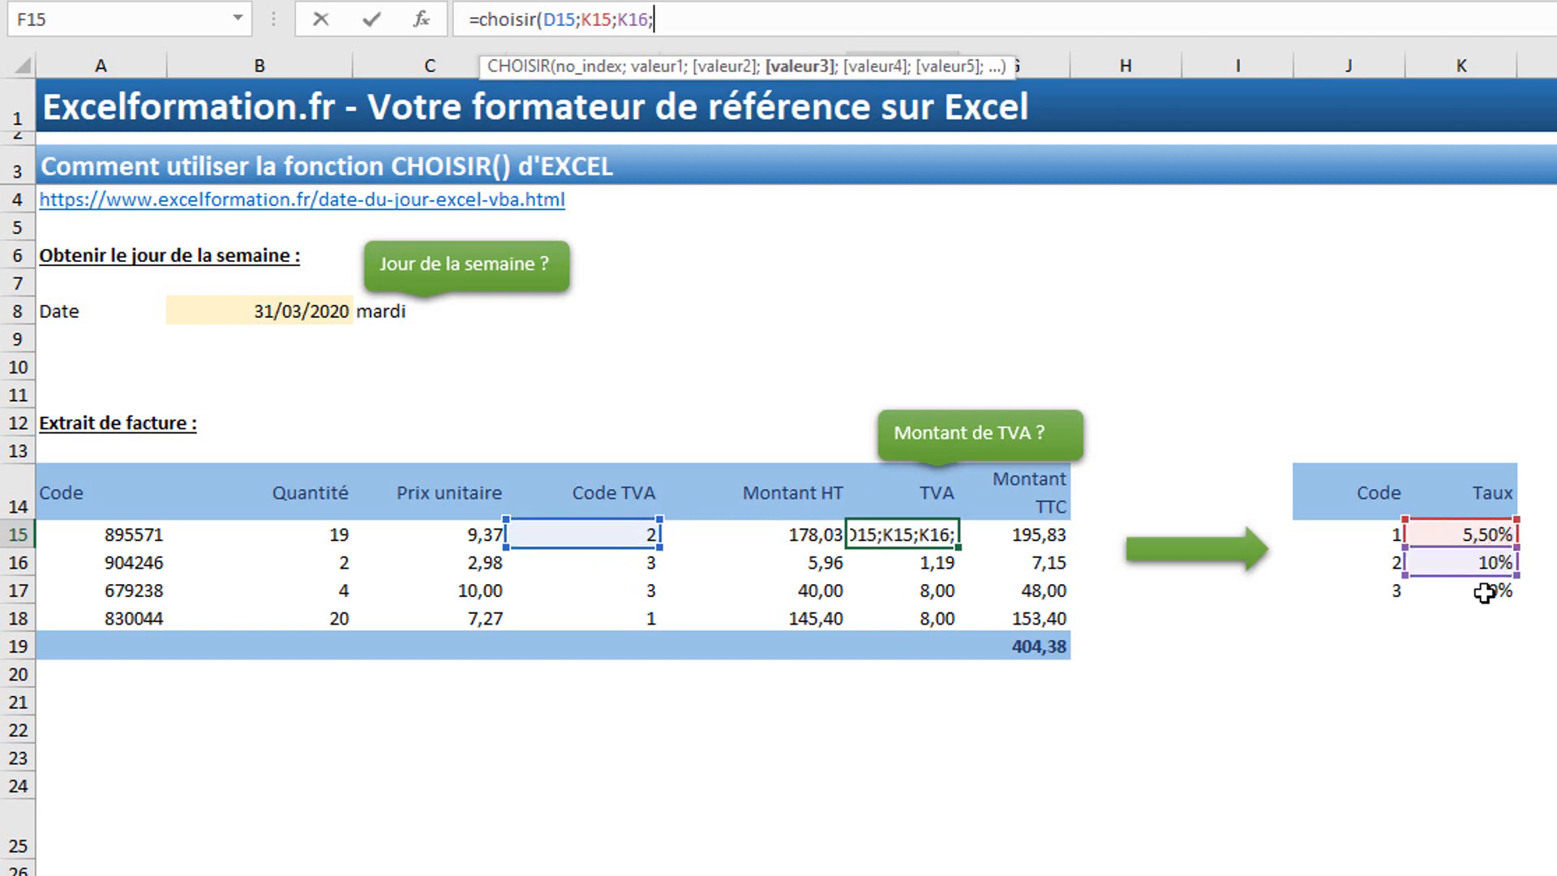
{"action": "left_click", "coordinate": [1484, 593]}
{"action": "type", "text": ")"}
{"action": "key", "text": "ctrl+Return"}
Step: Multiply the CHOISIR result in F15 by the pre-tax amount in E15
{"action": "key", "text": "F2"}
{"action": "type", "text": "*"}
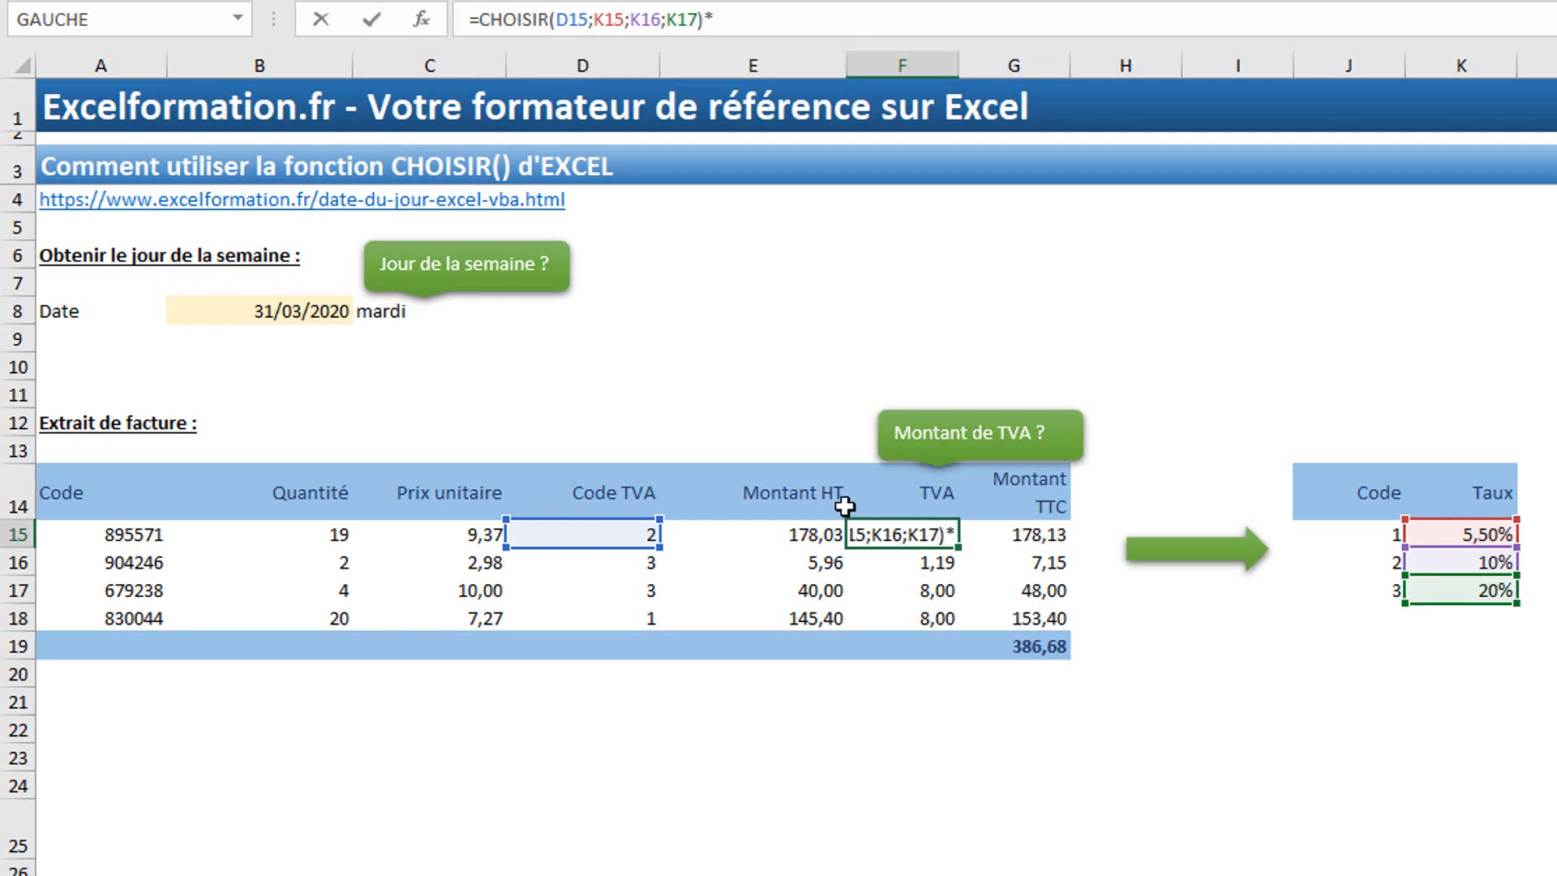
{"action": "left_click", "coordinate": [777, 536]}
{"action": "key", "text": "Return"}
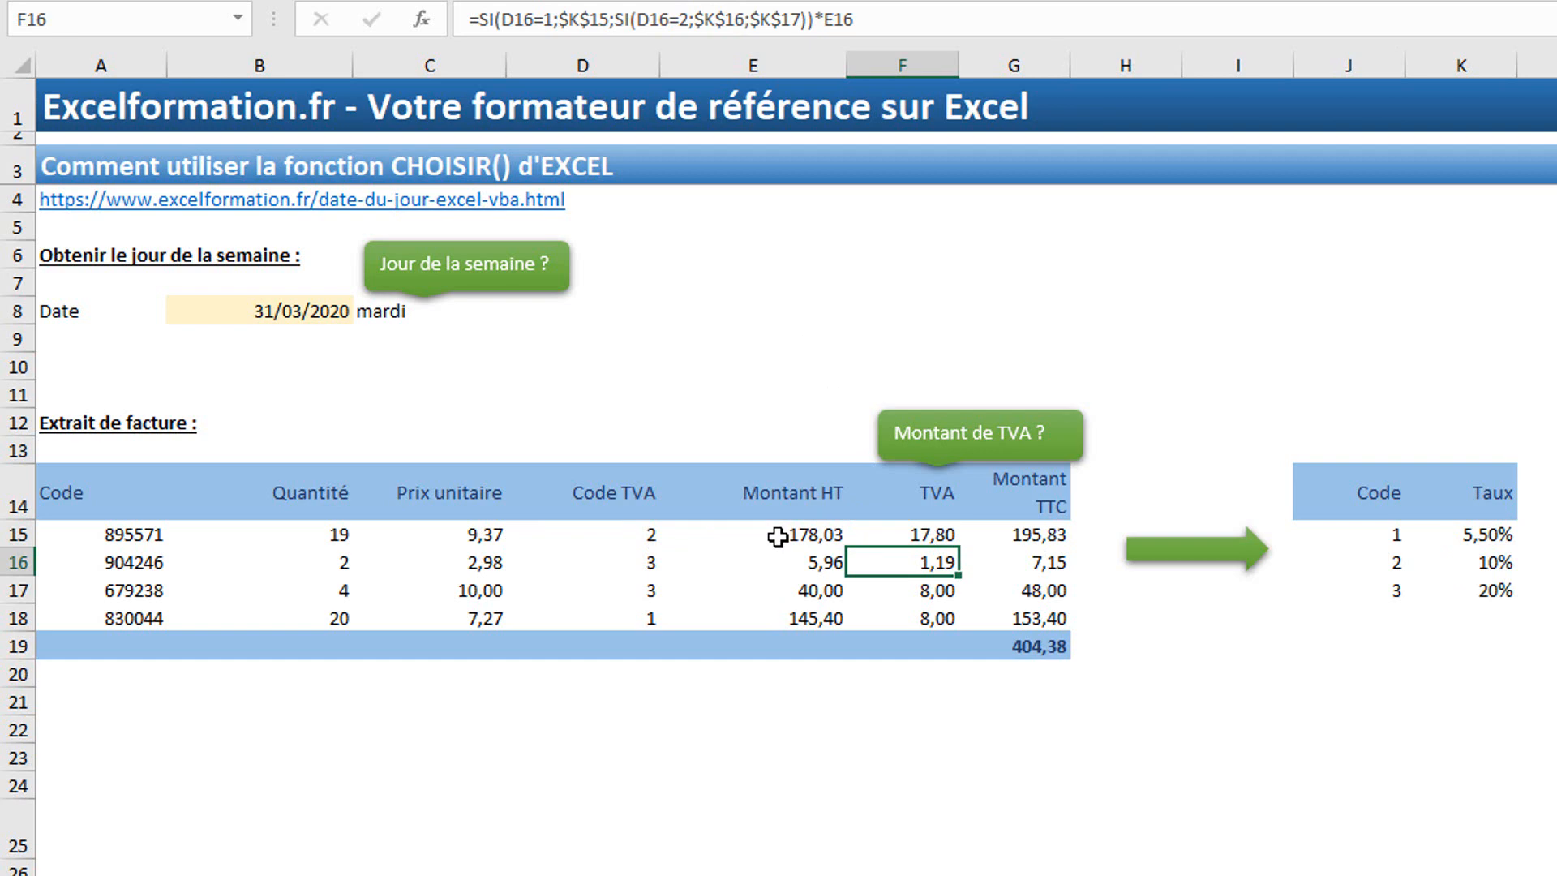
Step: Make the K15, K16 and K17 references in F15's formula absolute and fill the formula down to F18
{"action": "key", "text": "Up"}
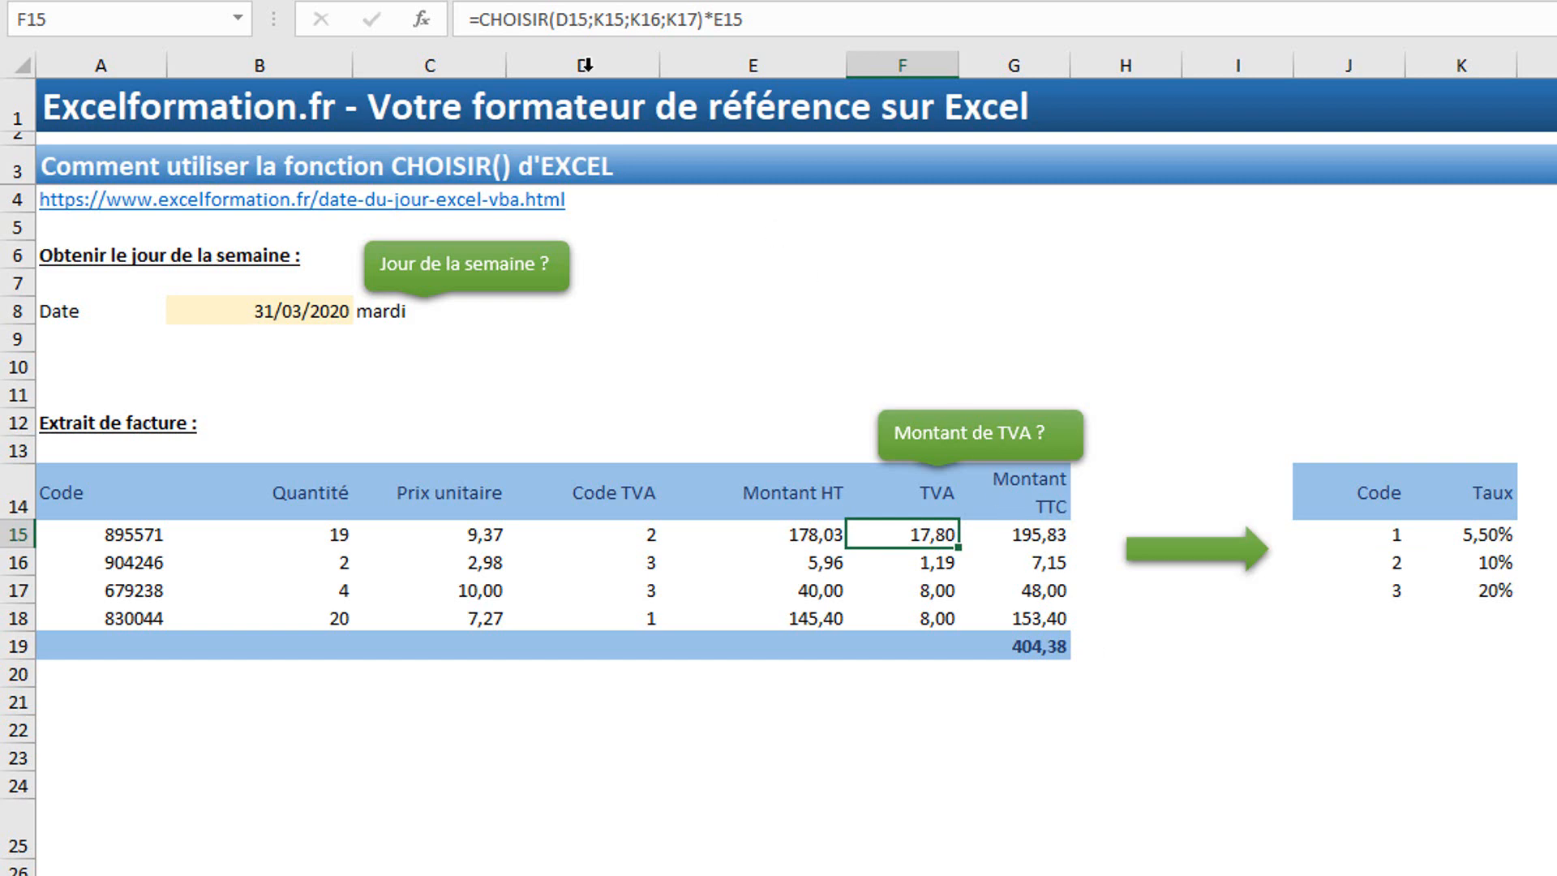
{"action": "left_click", "coordinate": [613, 19]}
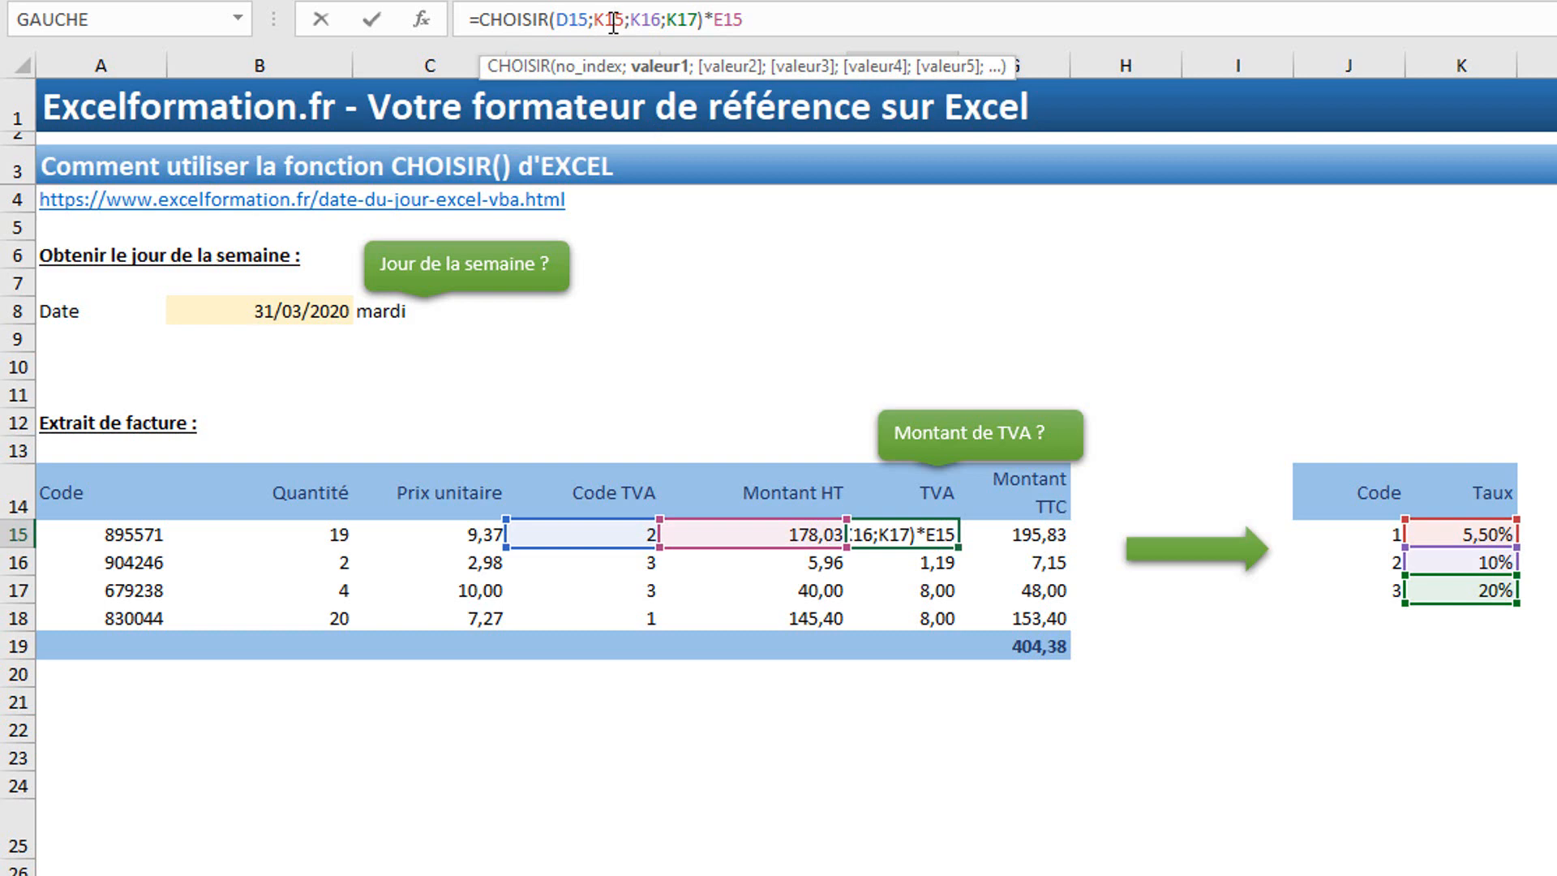
{"action": "key", "text": "F4"}
{"action": "left_click", "coordinate": [665, 21]}
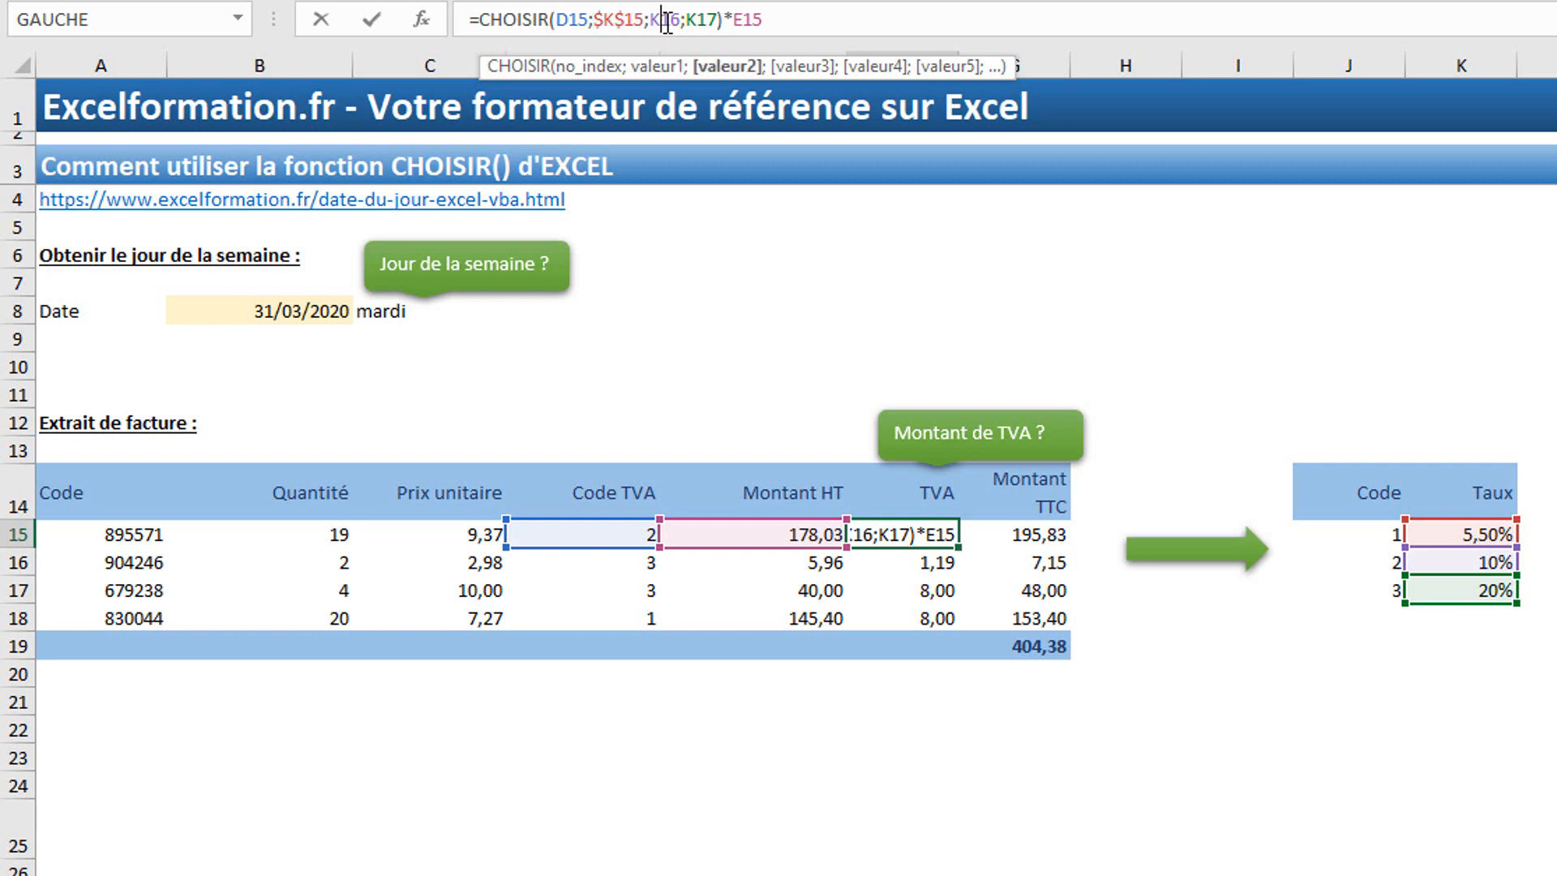
{"action": "key", "text": "F4"}
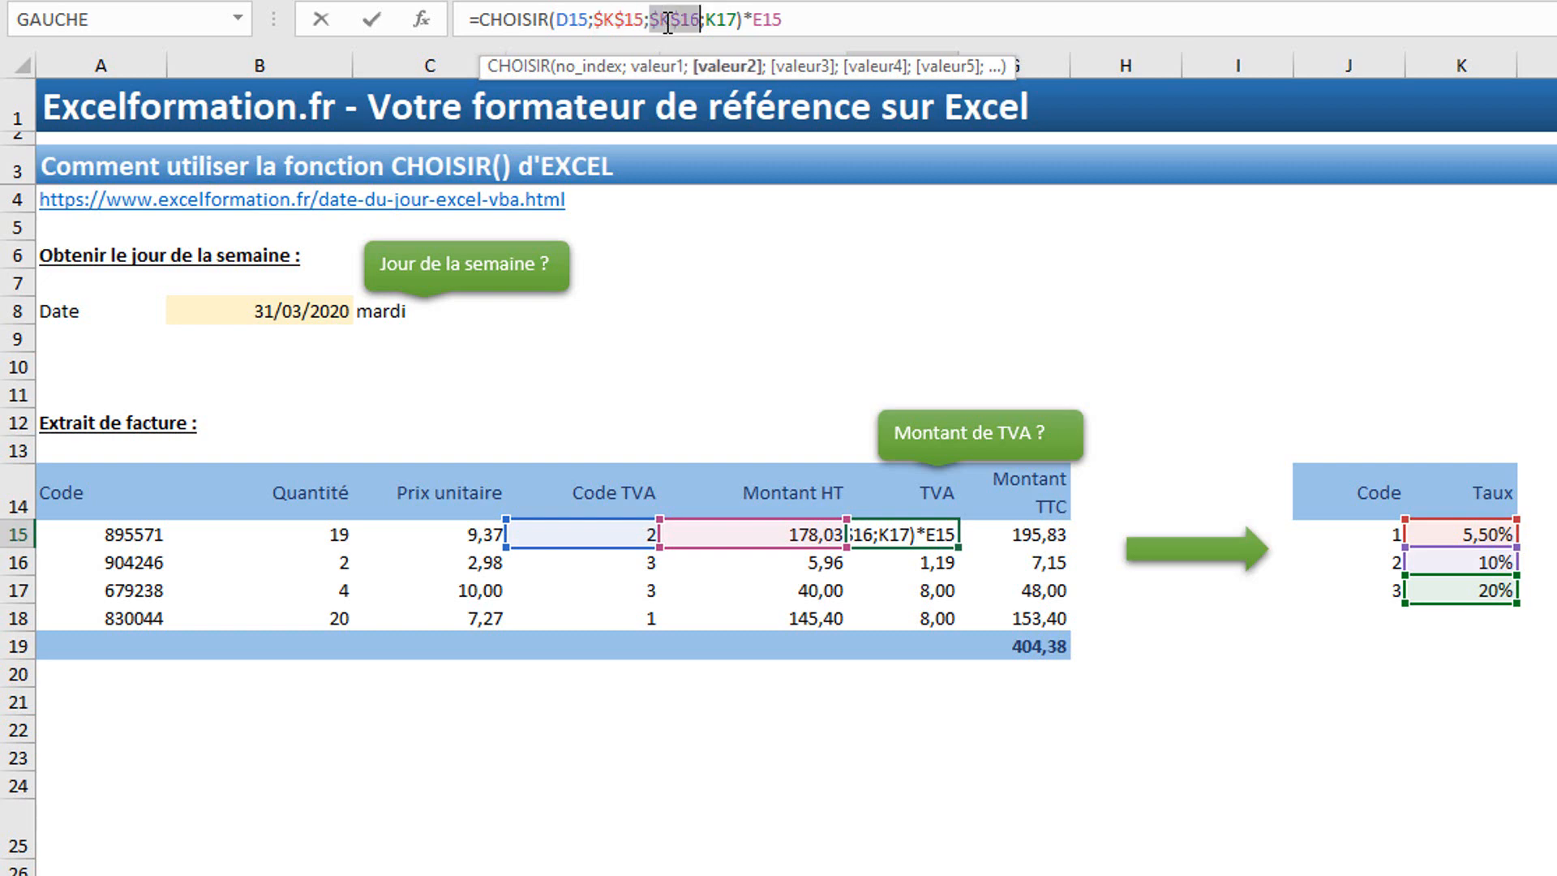
{"action": "left_click", "coordinate": [721, 23]}
{"action": "key", "text": "F4"}
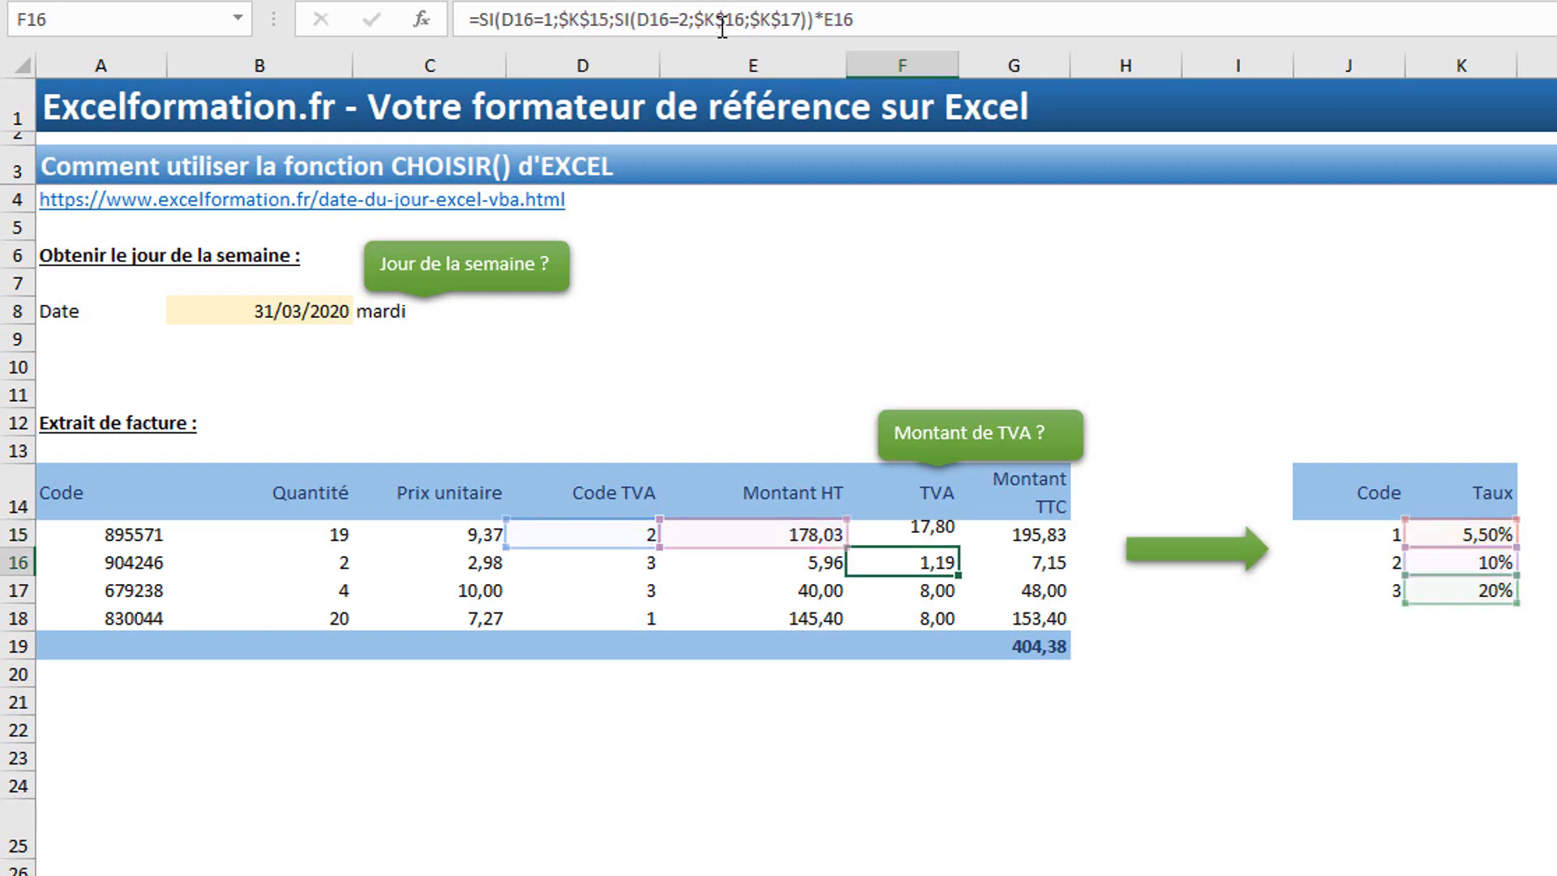
{"action": "key", "text": "Return"}
{"action": "left_click", "coordinate": [928, 535]}
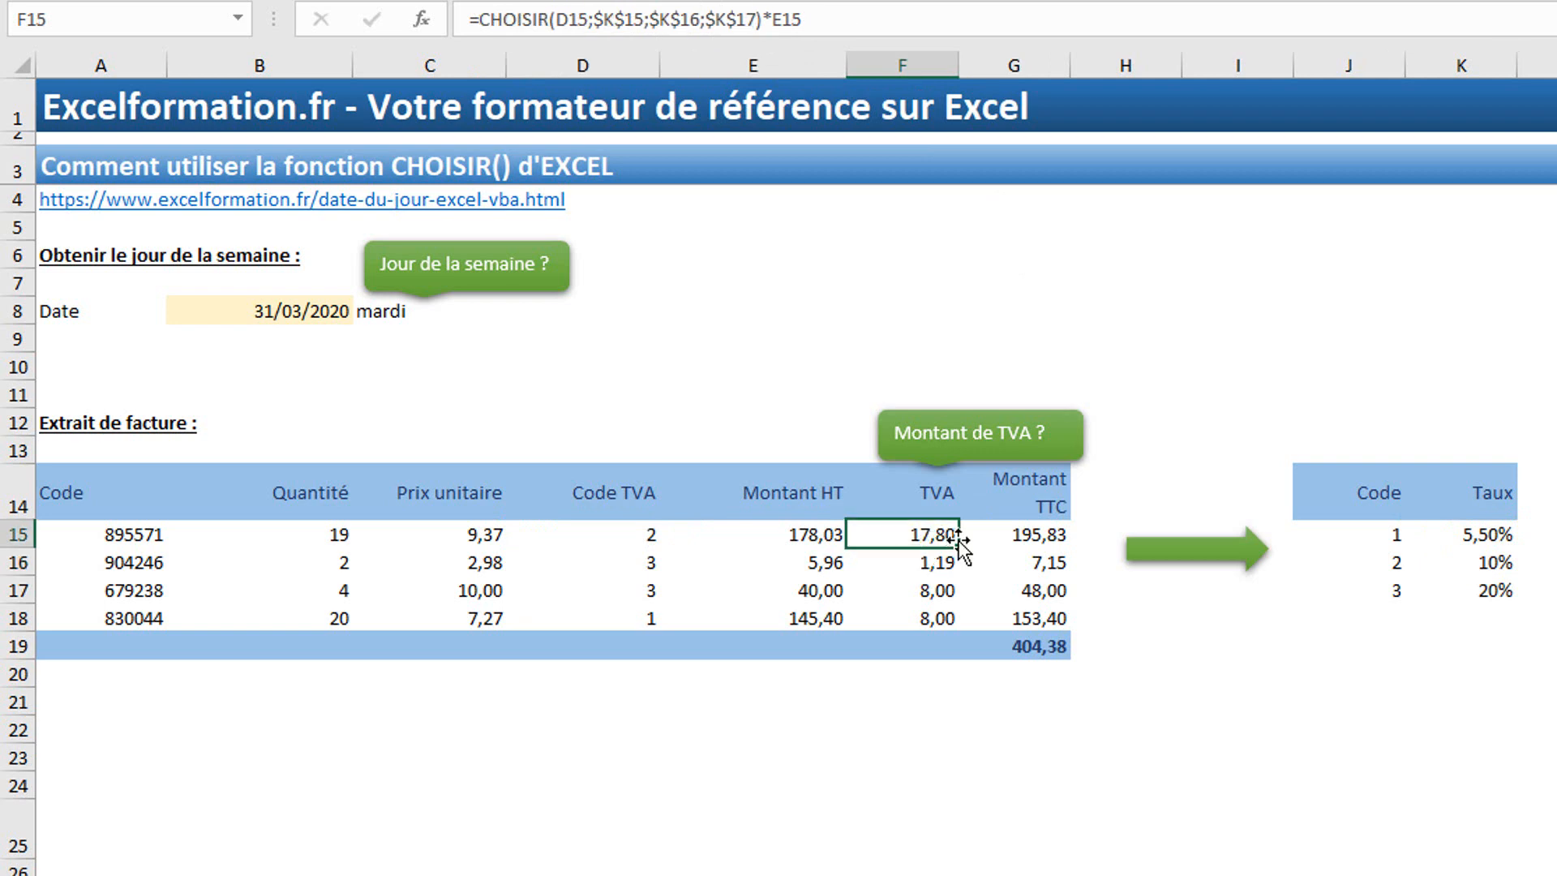
{"action": "left_click_drag", "start_coordinate": [962, 549], "coordinate": [946, 628]}
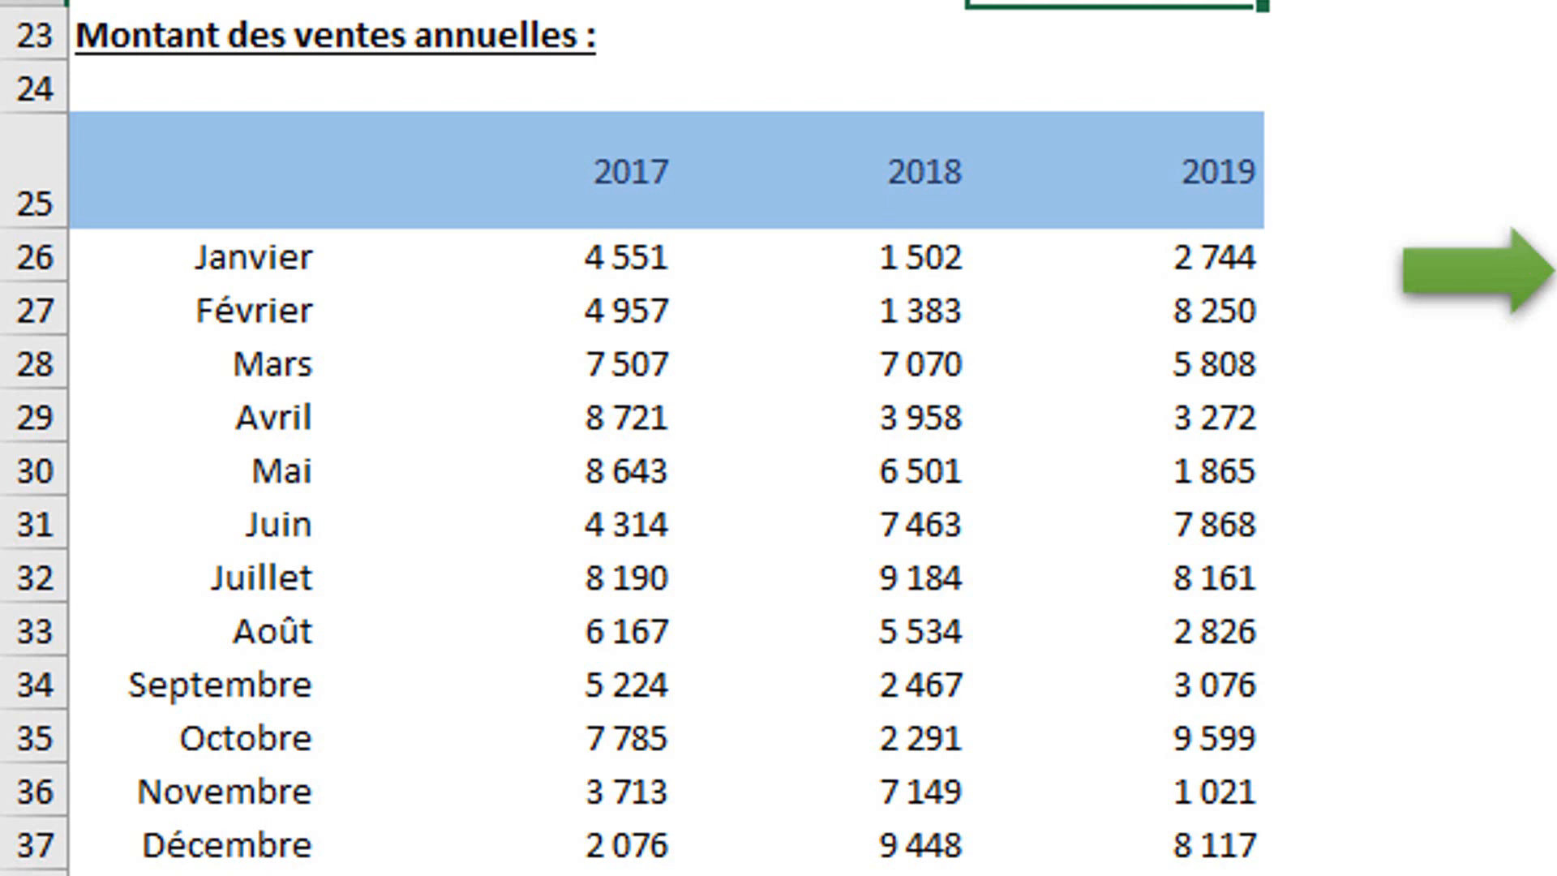
Step: Enter 2018 as the year in G26 beside the annual sales table
{"action": "left_click", "coordinate": [1555, 257]}
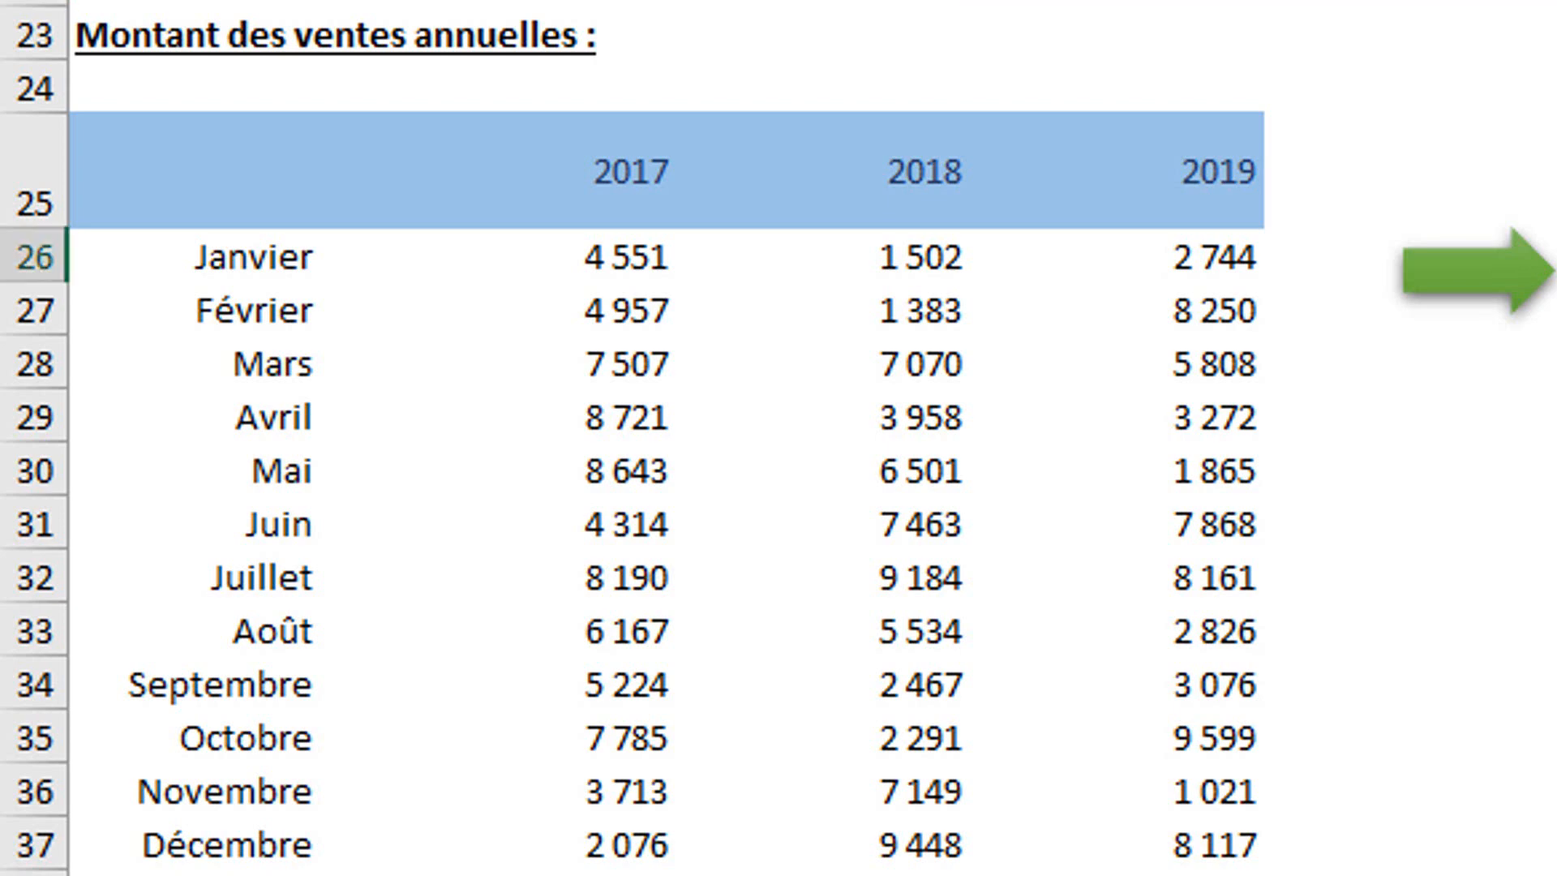
{"action": "key", "text": "Return"}
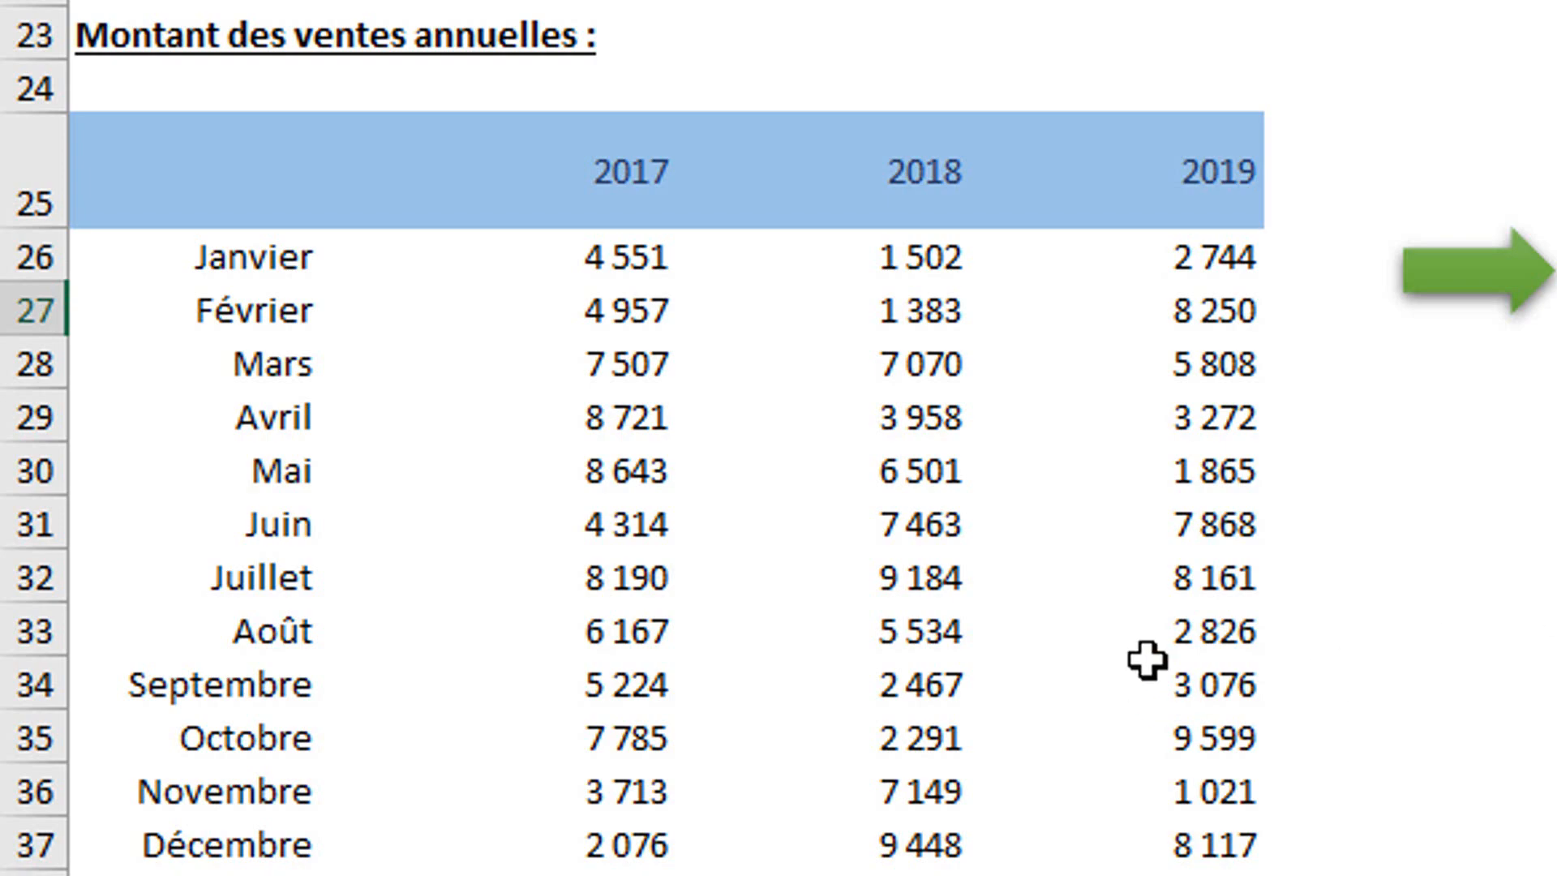
{"action": "left_click", "coordinate": [1406, 190]}
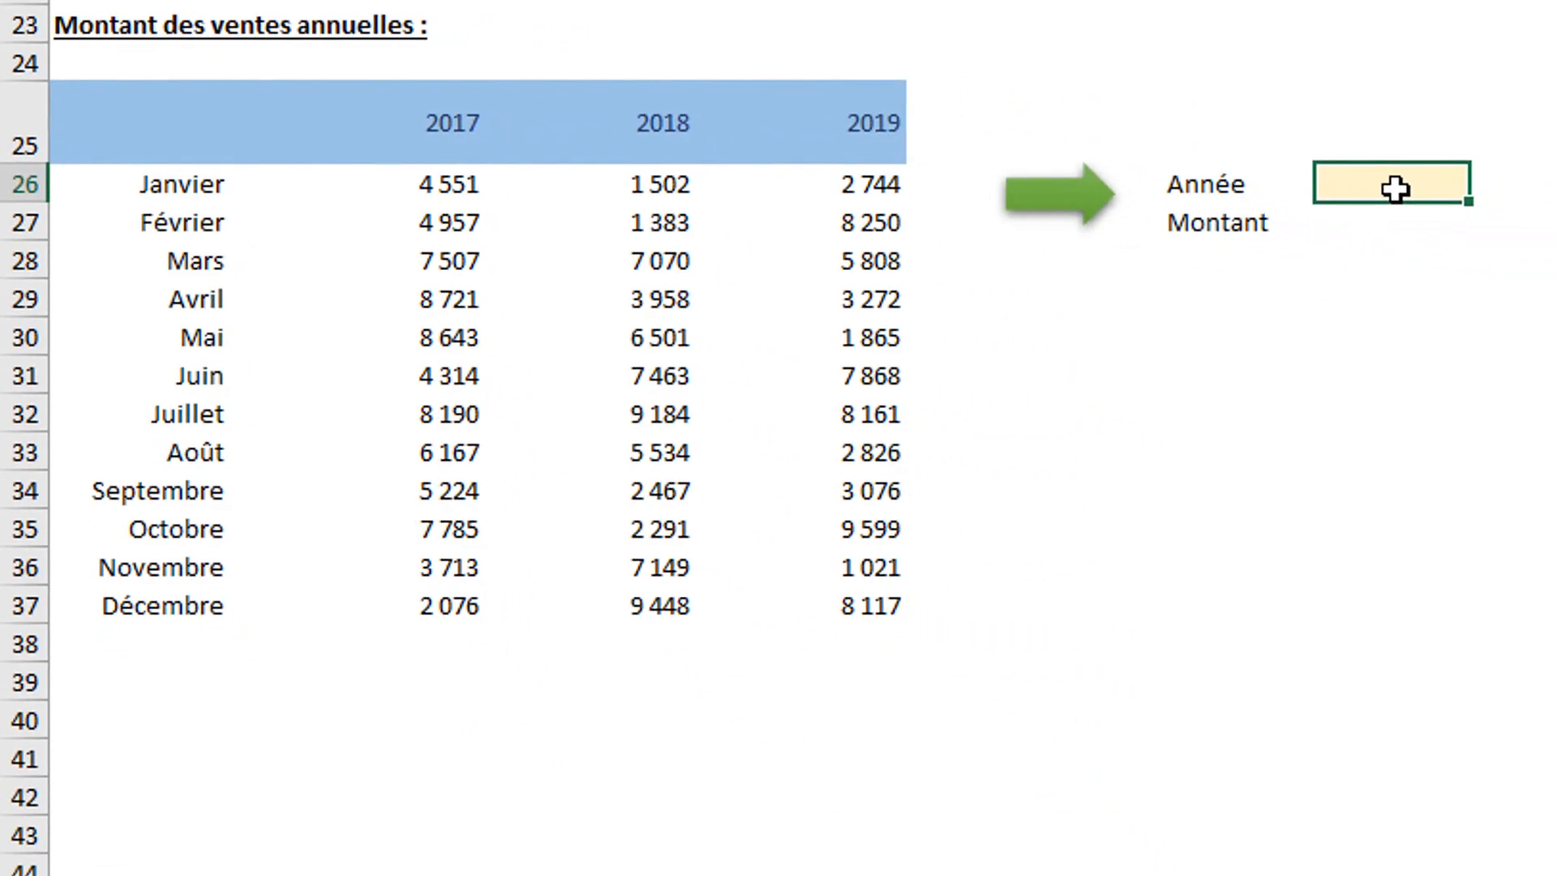
{"action": "type", "text": "2018"}
{"action": "key", "text": "Return"}
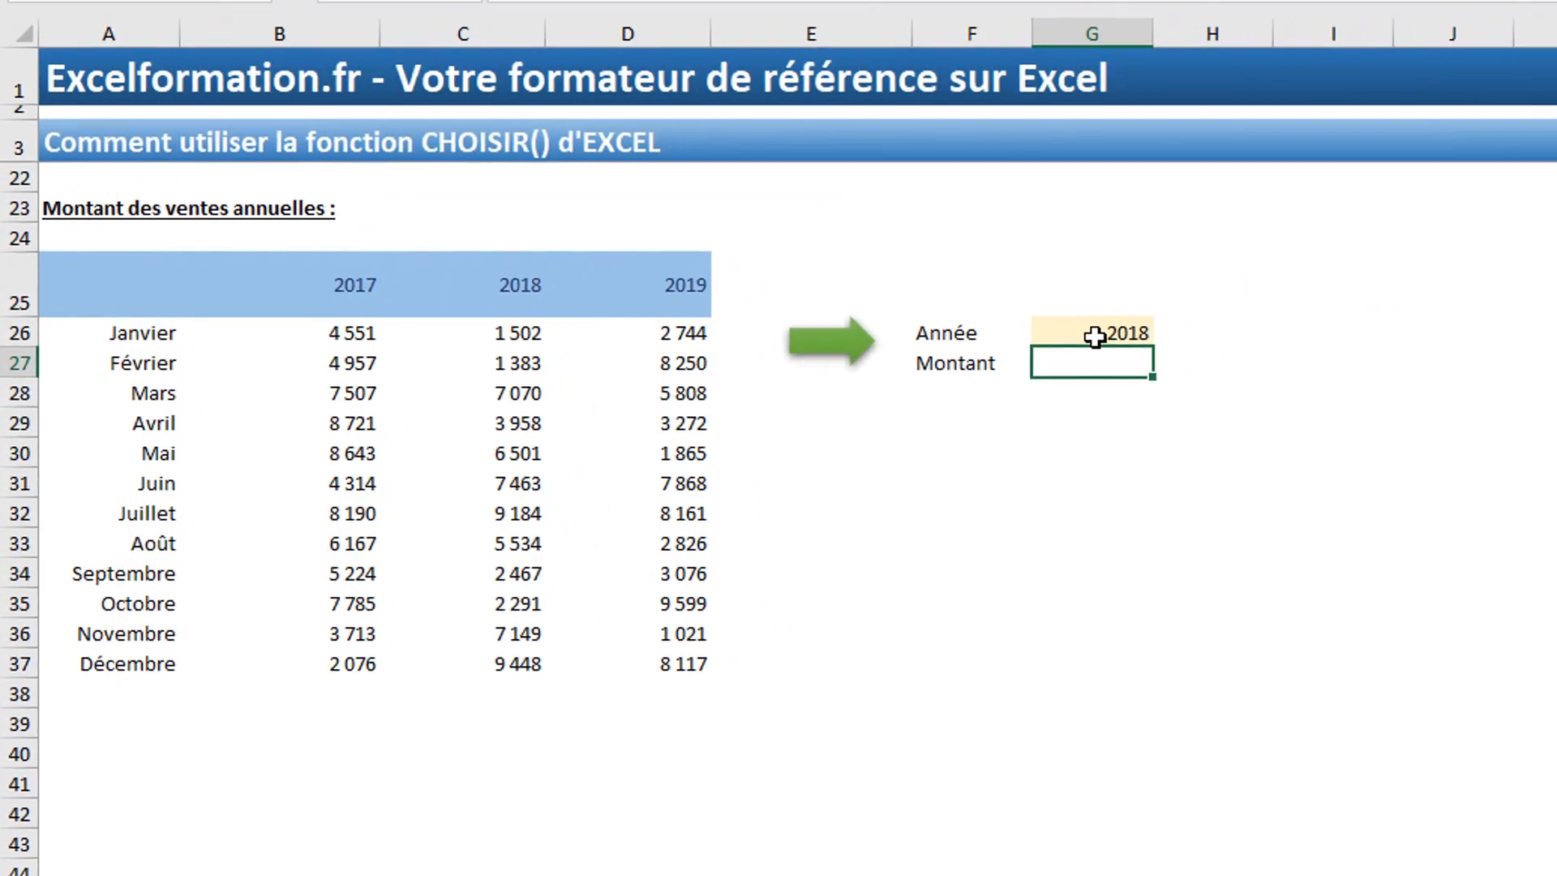
Step: Enter =SOMME(C26:C37) in G27 to total the 2018 sales
{"action": "type", "text": "=somme("}
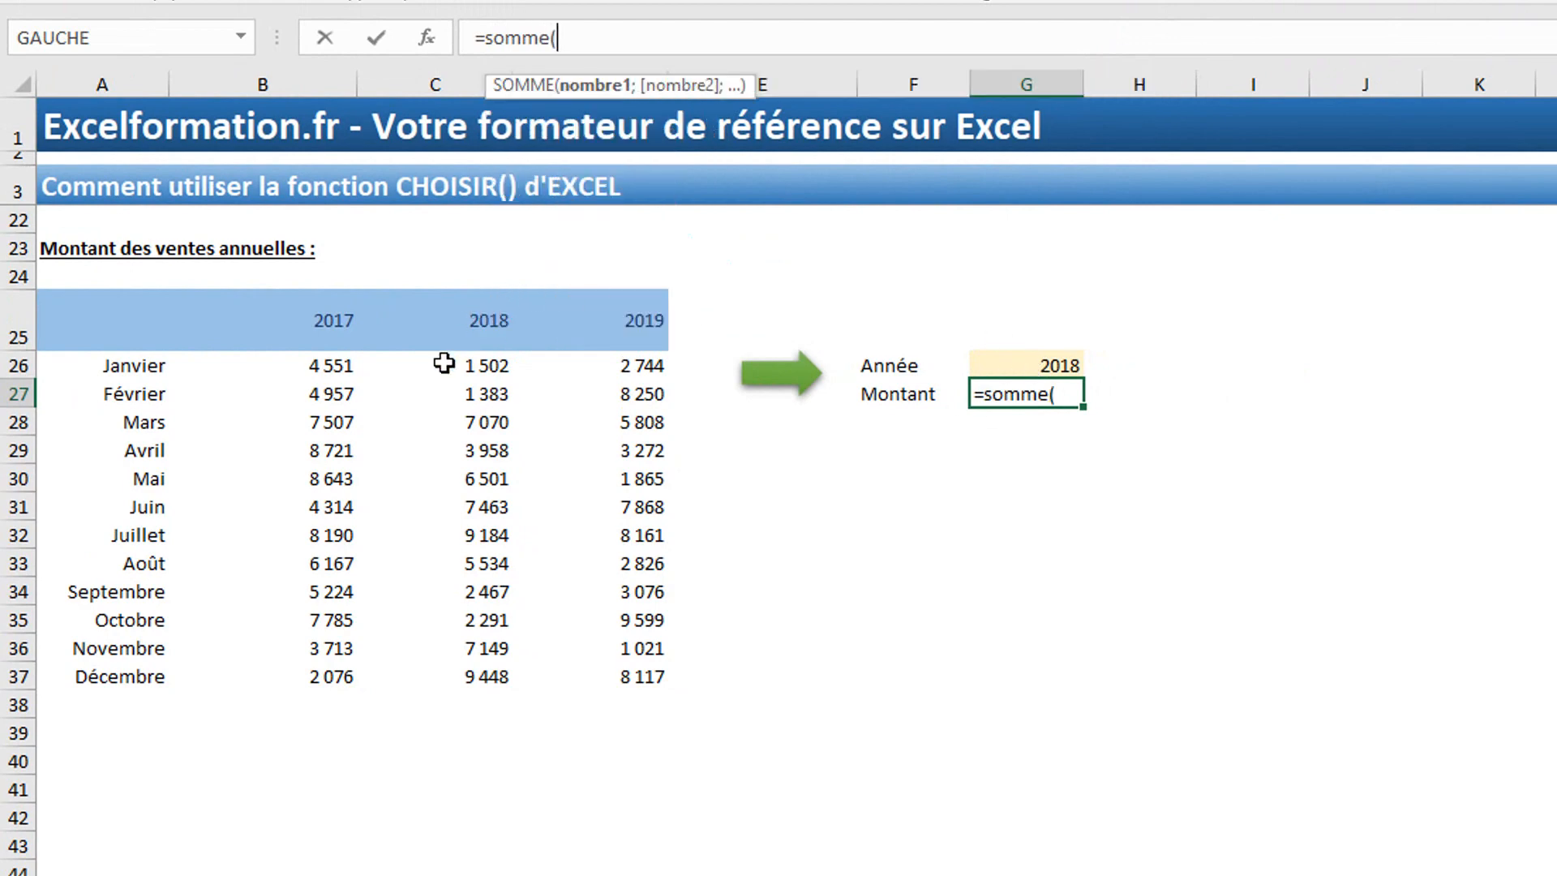
{"action": "left_click_drag", "start_coordinate": [445, 365], "coordinate": [446, 667]}
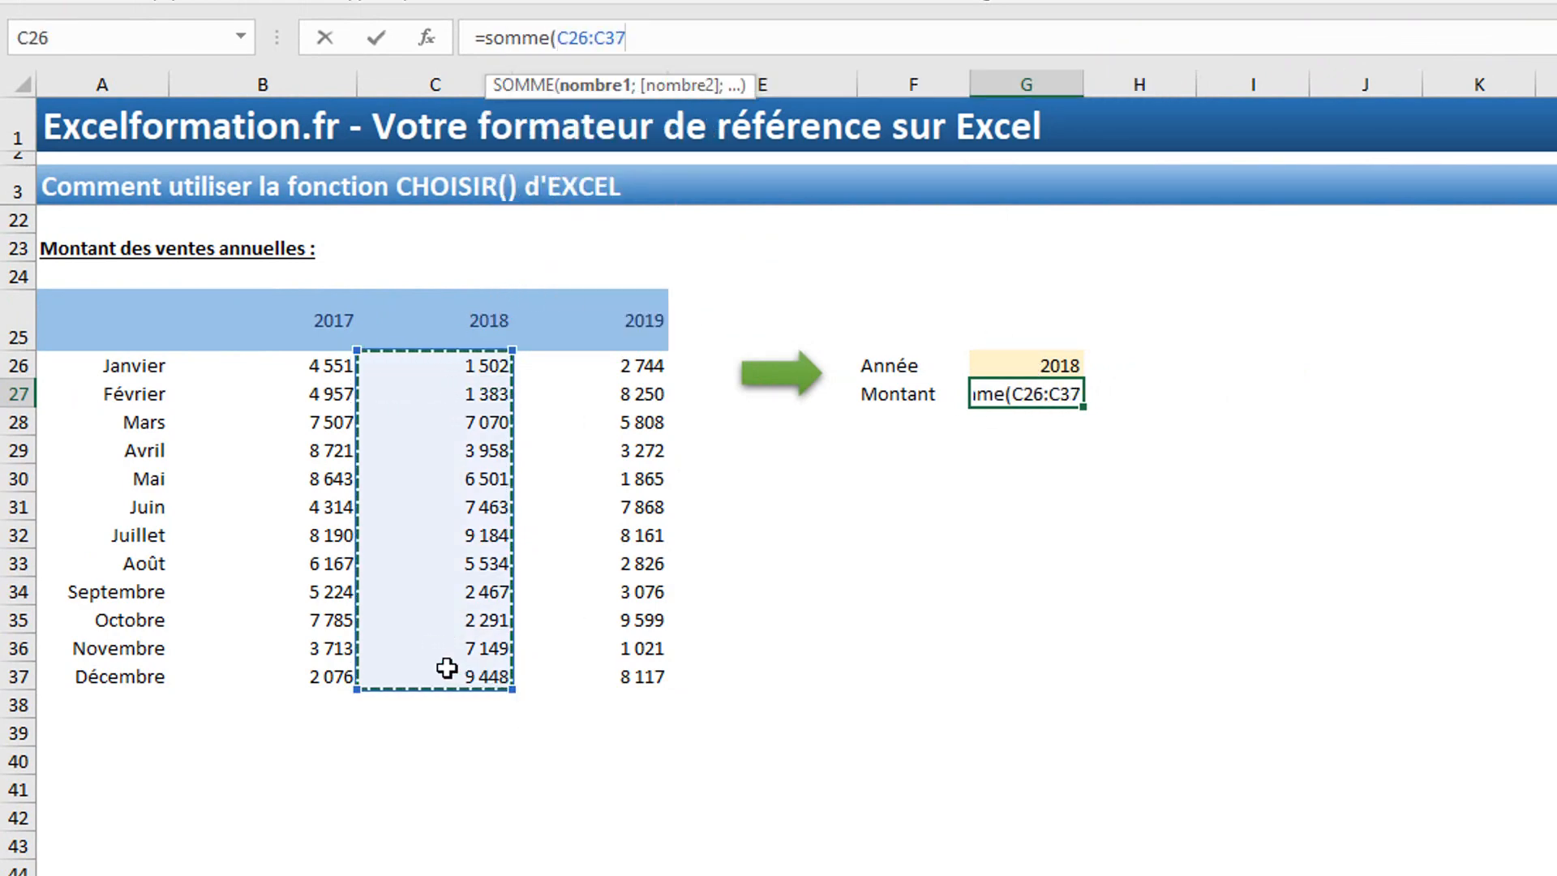
{"action": "key", "text": "Return"}
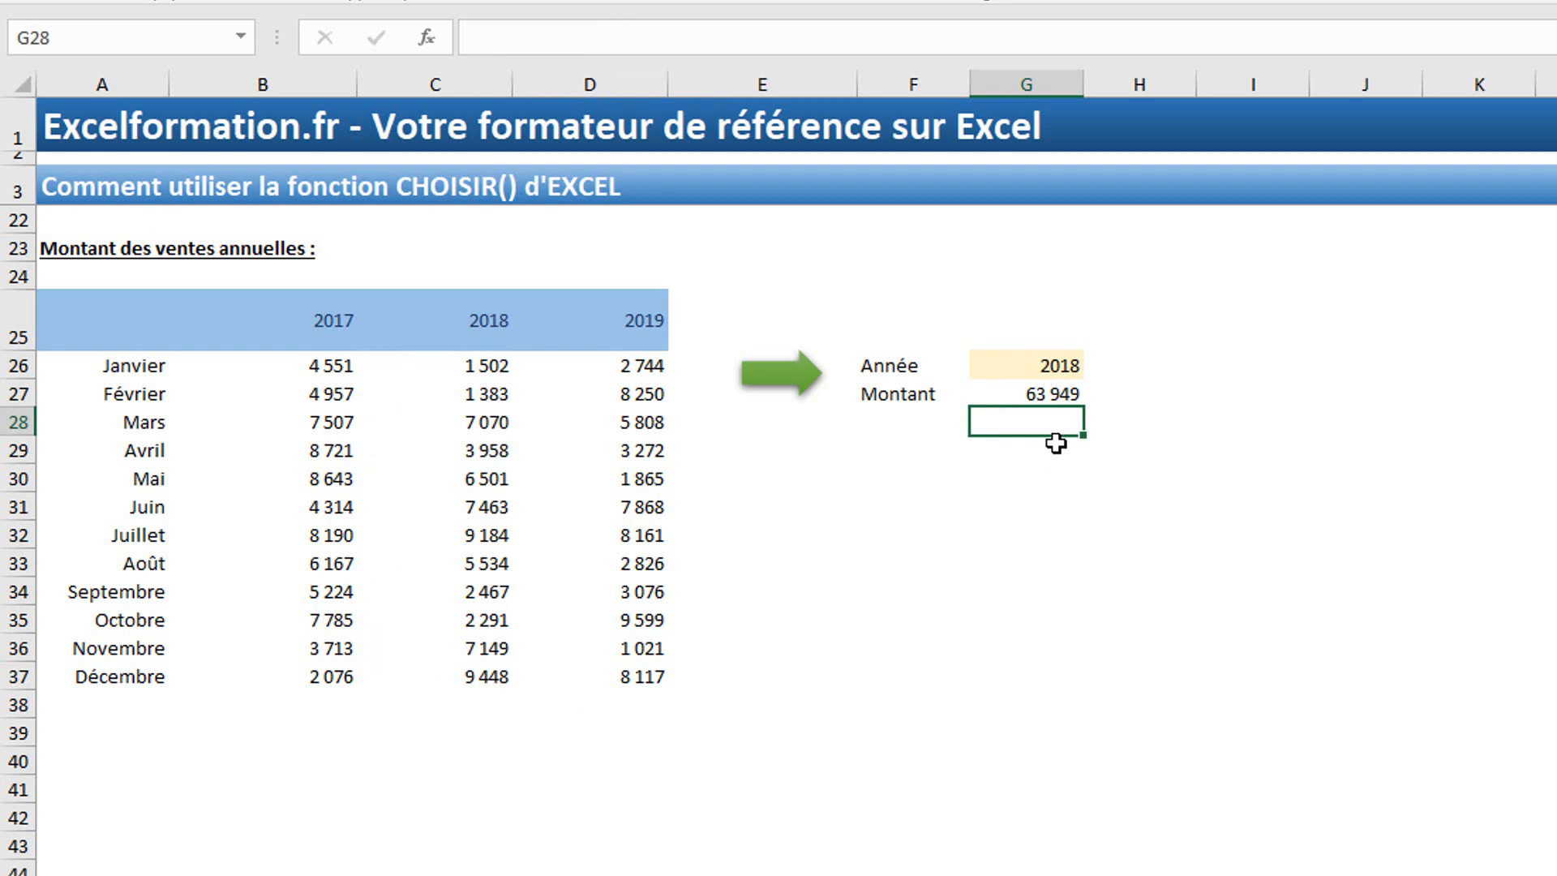
Step: Set the year in G26 to 2019
{"action": "left_click", "coordinate": [1048, 361]}
{"action": "type", "text": "2019"}
{"action": "key", "text": "Return"}
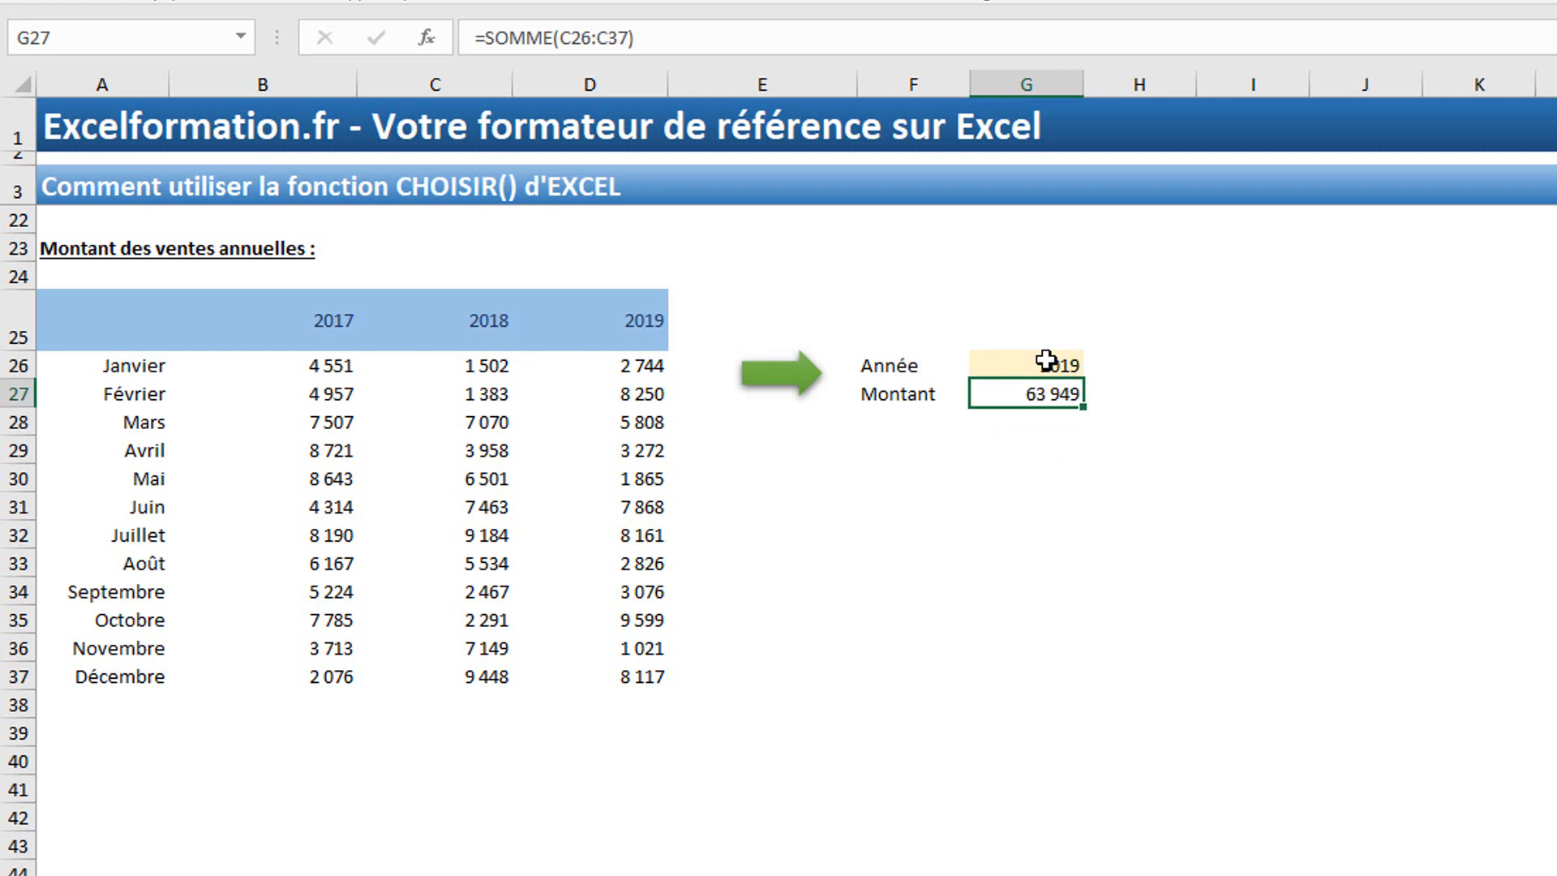
Step: Replace the C26:C37 range inside G27's SOMME formula with a CHOISIR function whose index is G26-2016
{"action": "left_click", "coordinate": [626, 39]}
{"action": "left_click_drag", "start_coordinate": [627, 39], "coordinate": [561, 36]}
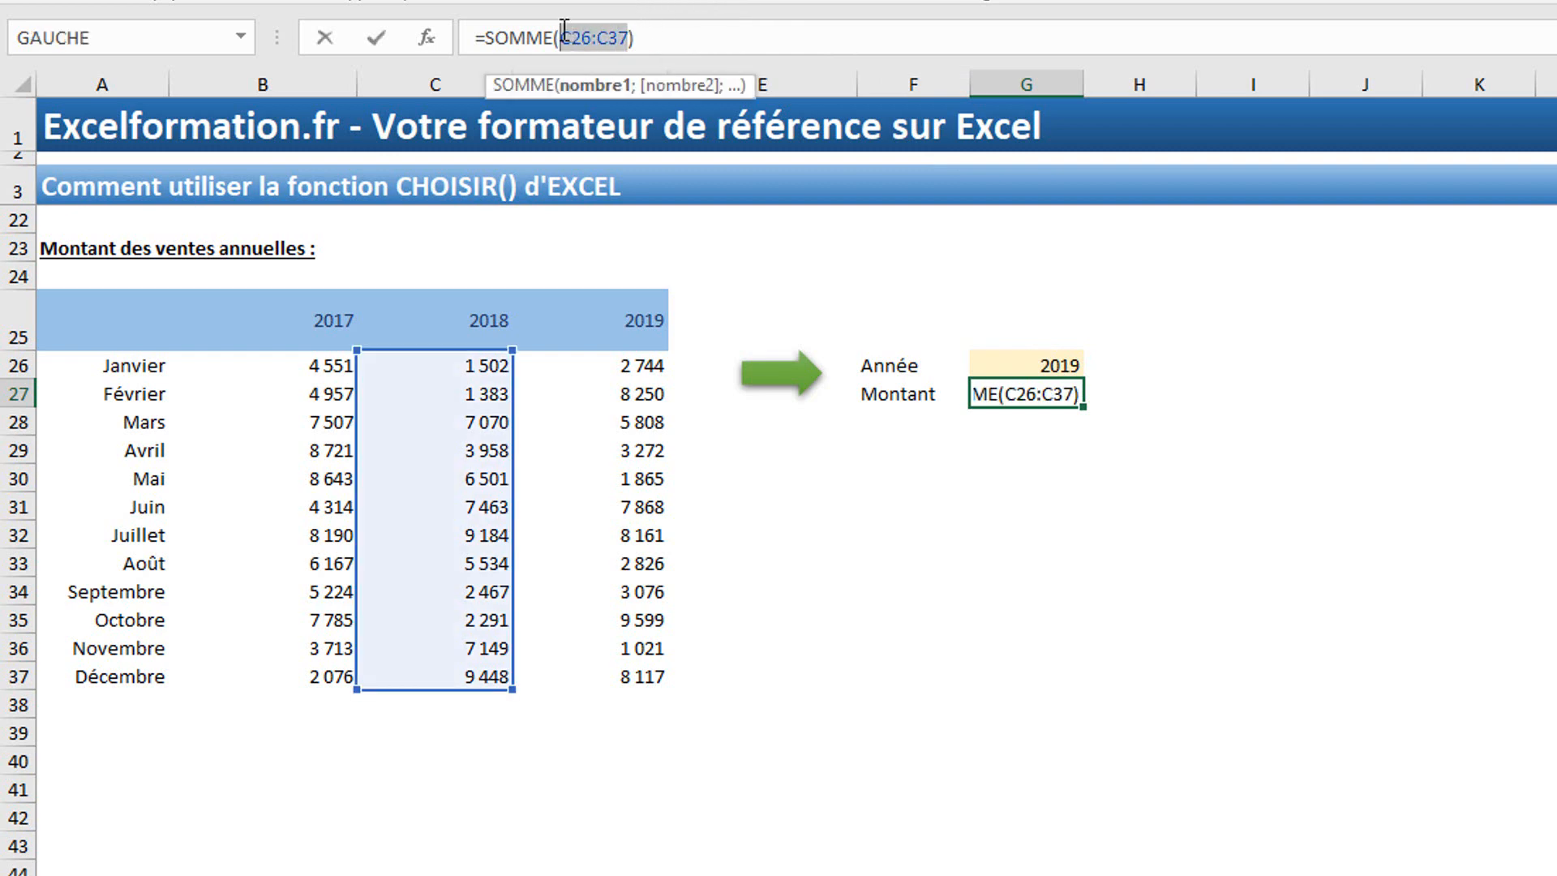
{"action": "type", "text": "choisir"}
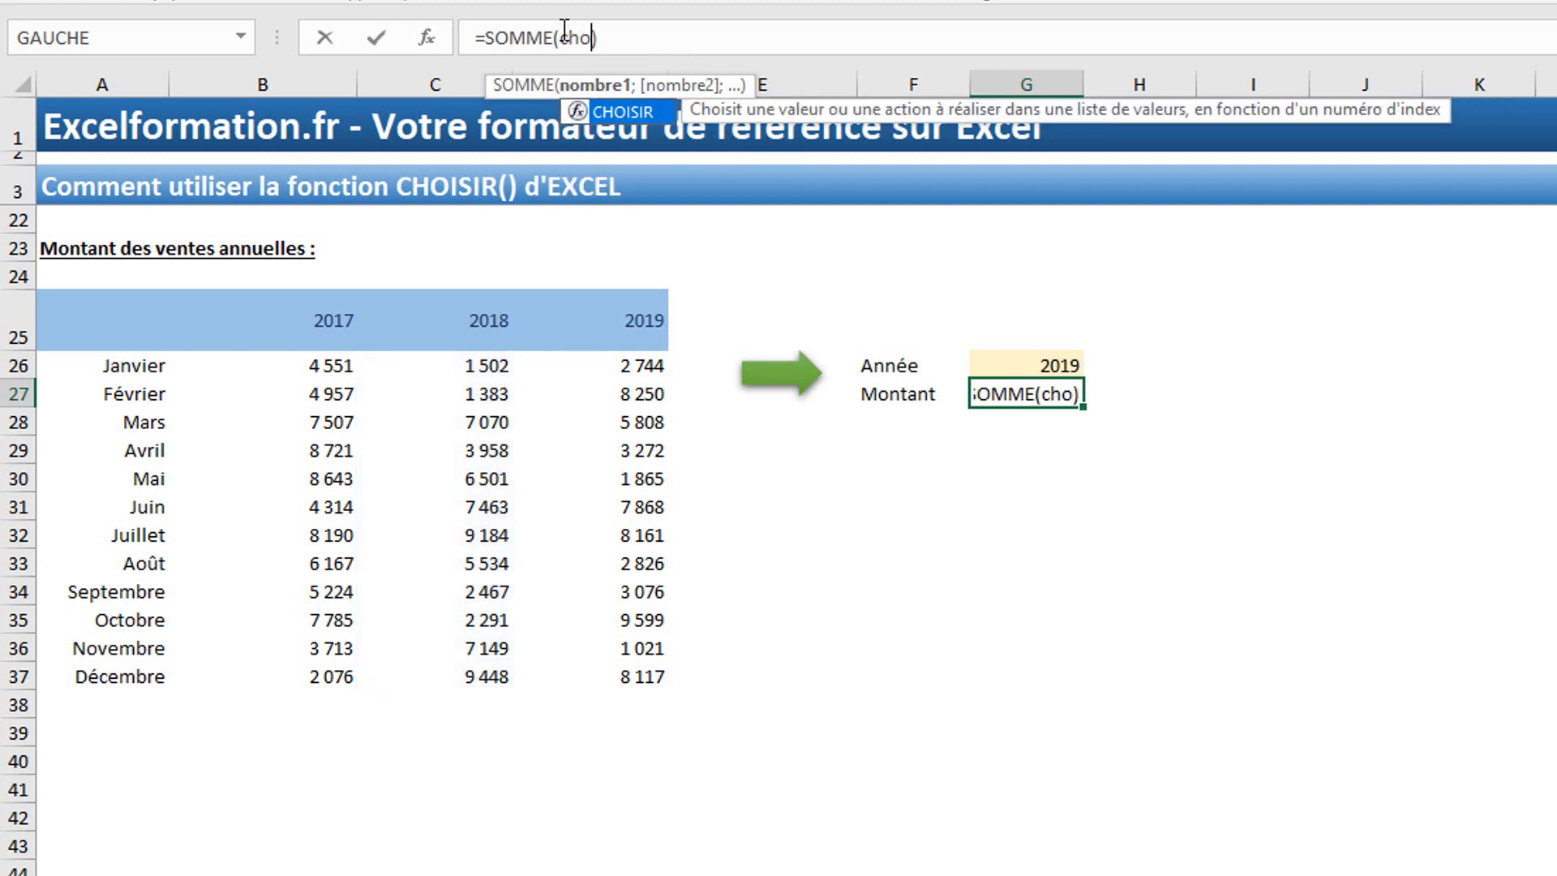
{"action": "type", "text": "("}
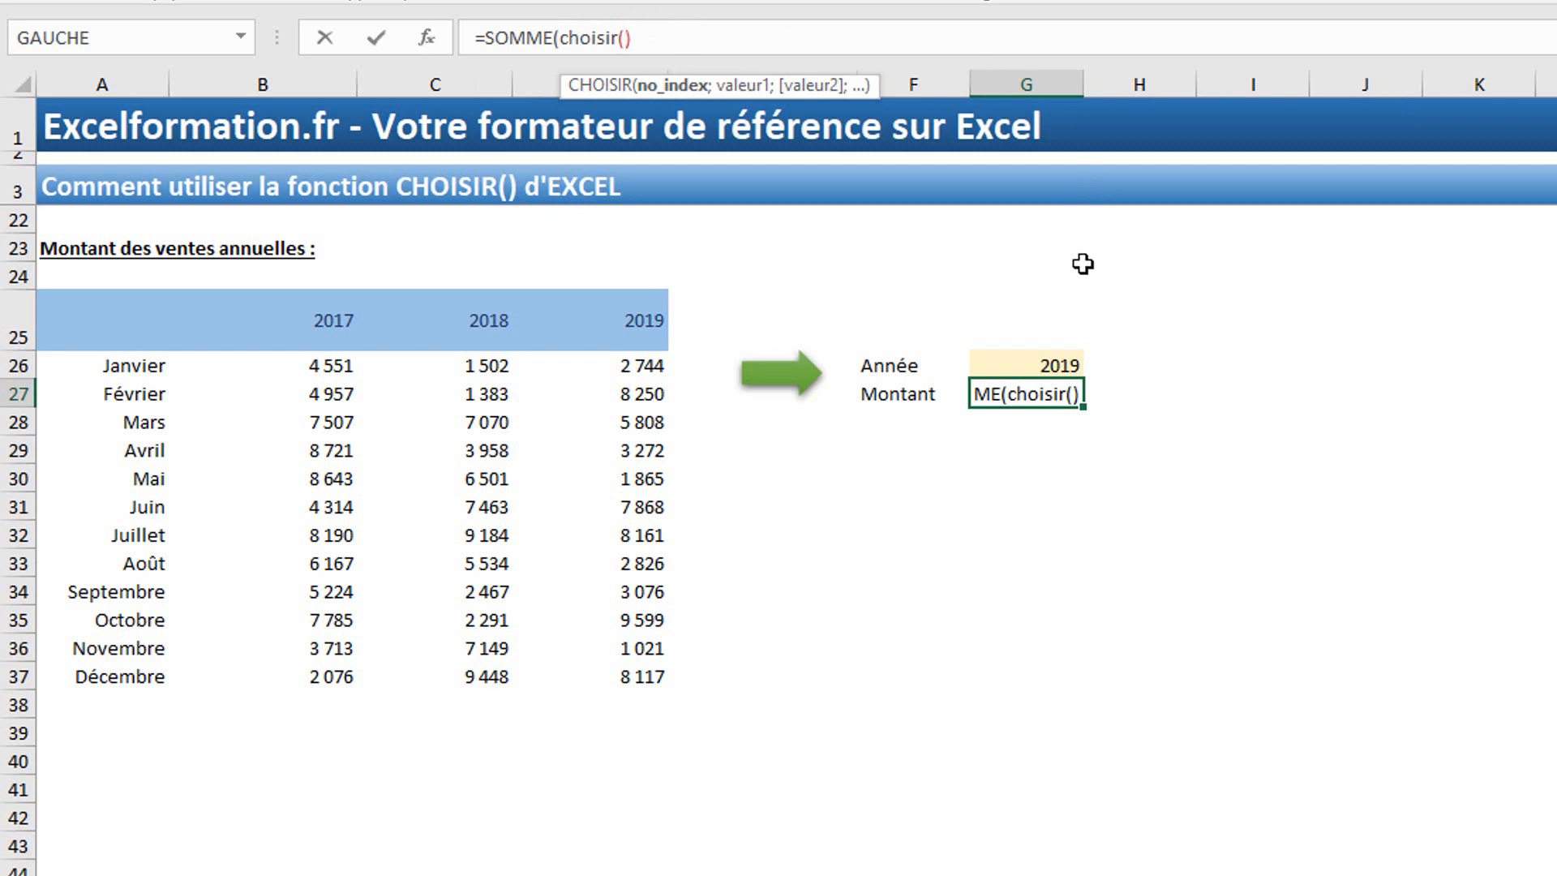
{"action": "left_click", "coordinate": [1010, 367]}
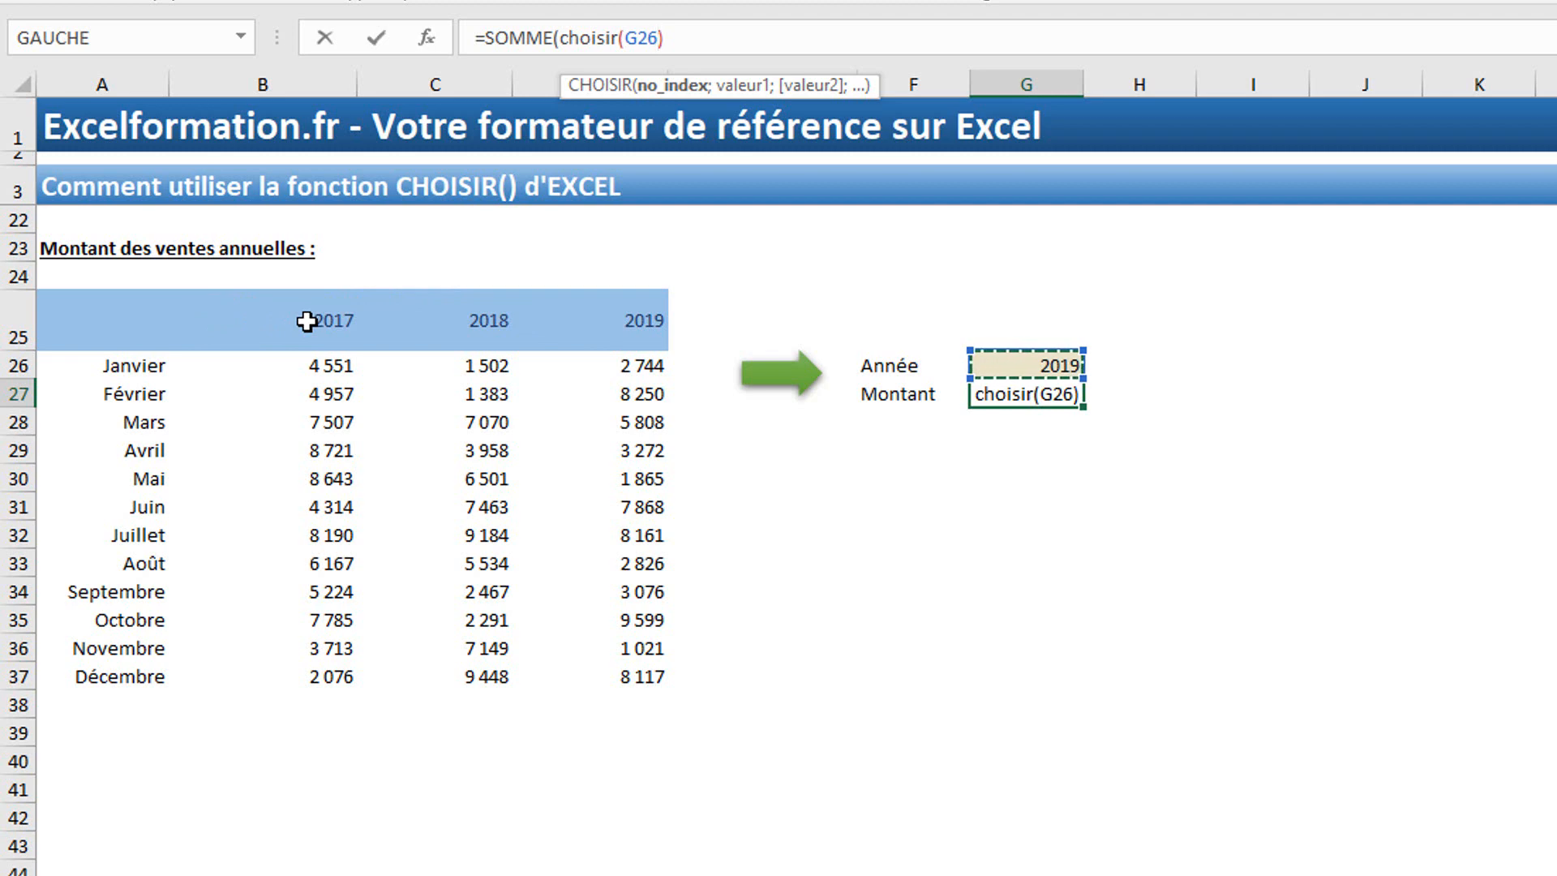
{"action": "type", "text": "-2016"}
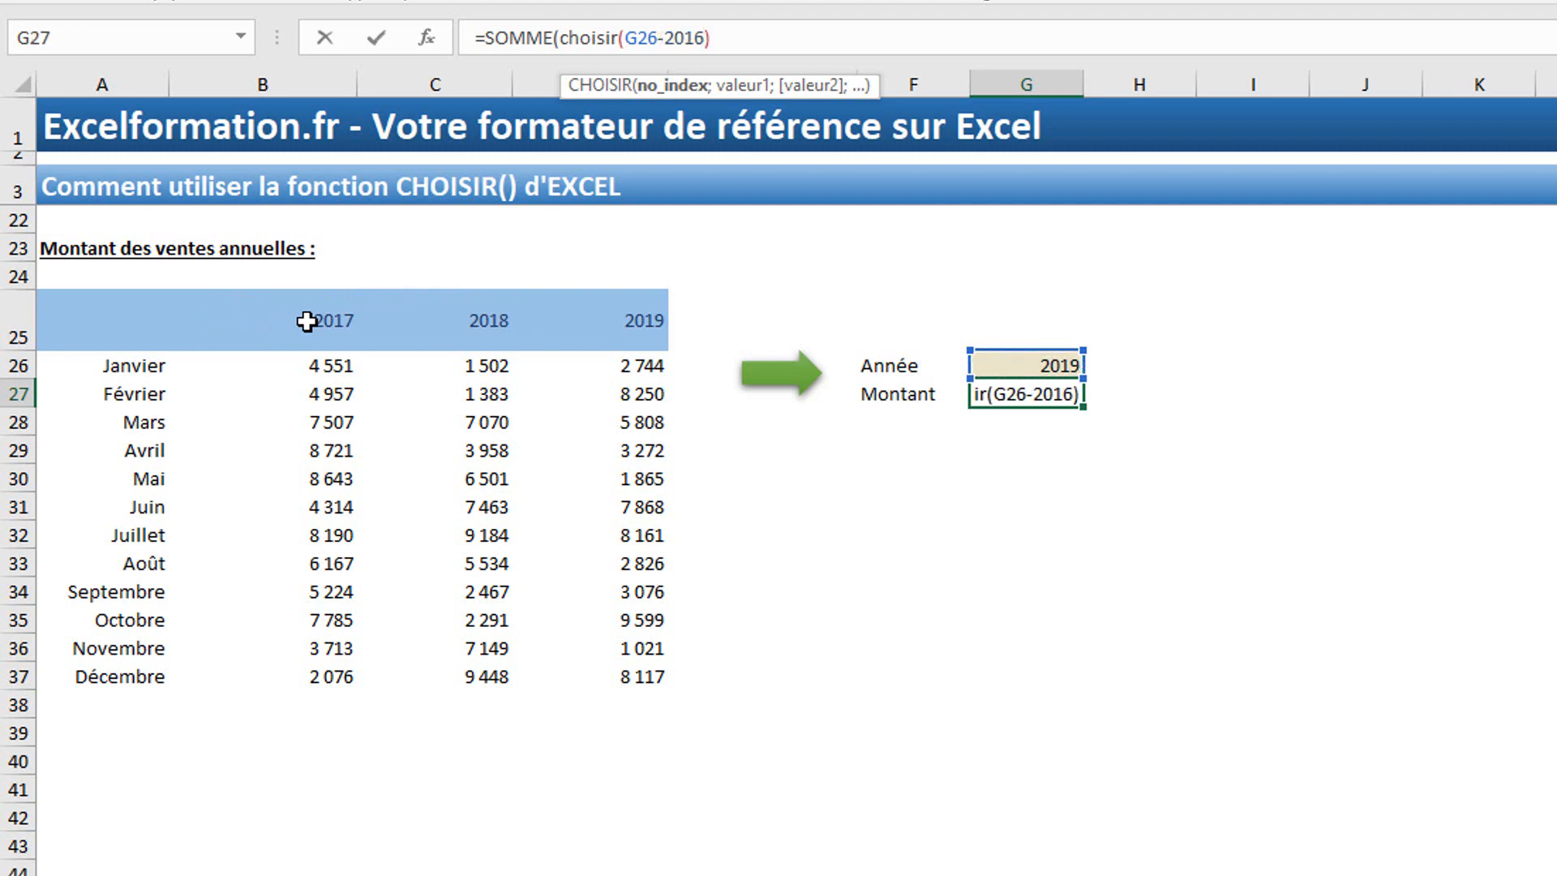
{"action": "type", "text": ";"}
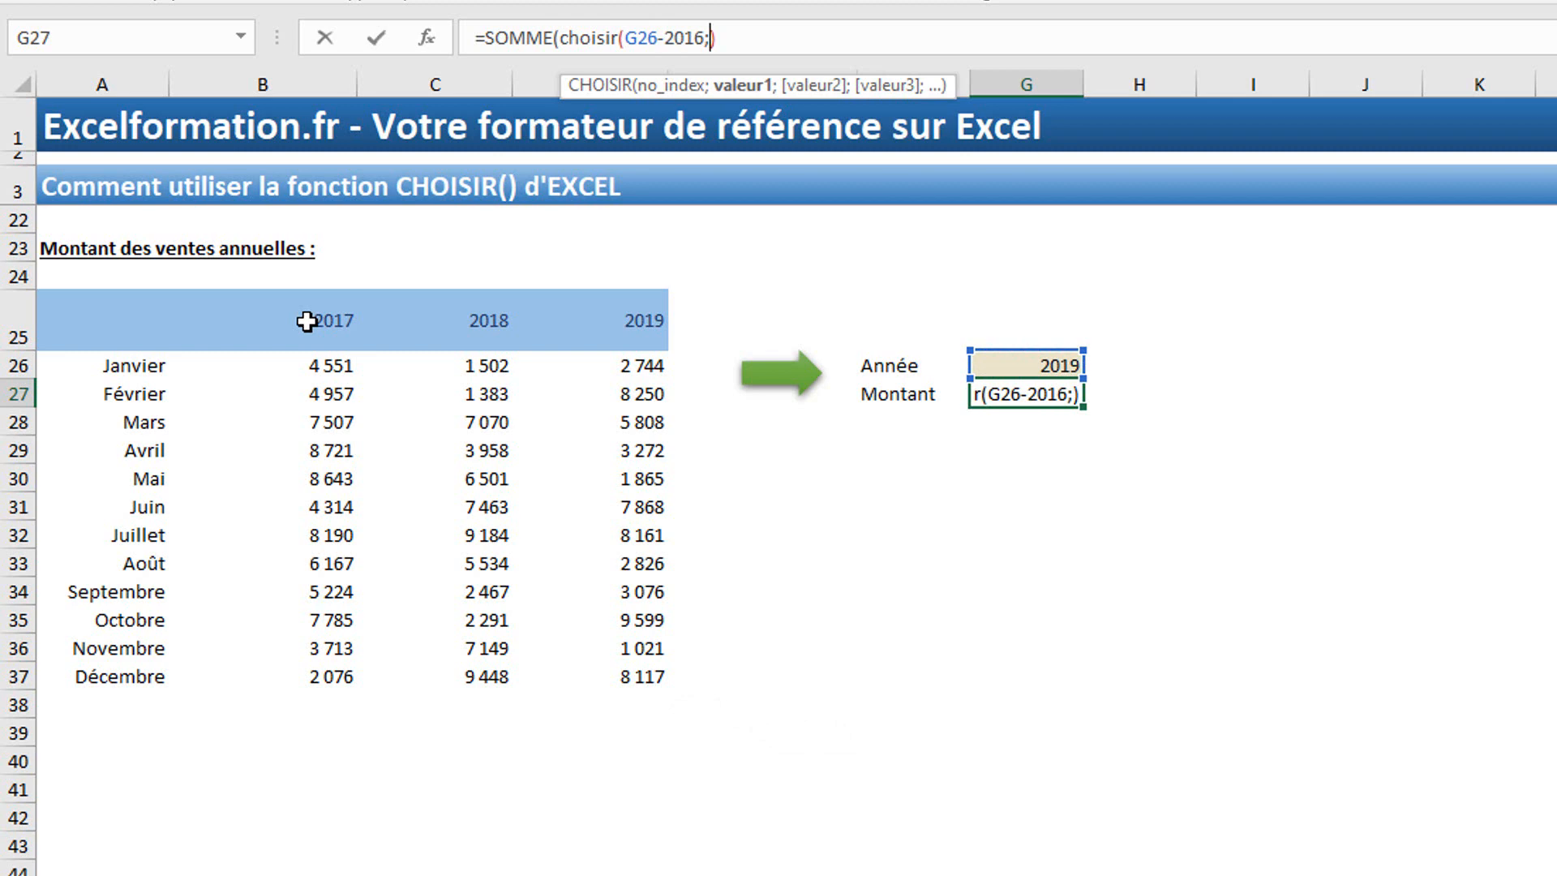
Step: Supply B26:B37, C26:C37 and D26:D37 as the CHOISIR values and complete the formula in G27
{"action": "left_click_drag", "start_coordinate": [306, 368], "coordinate": [301, 688]}
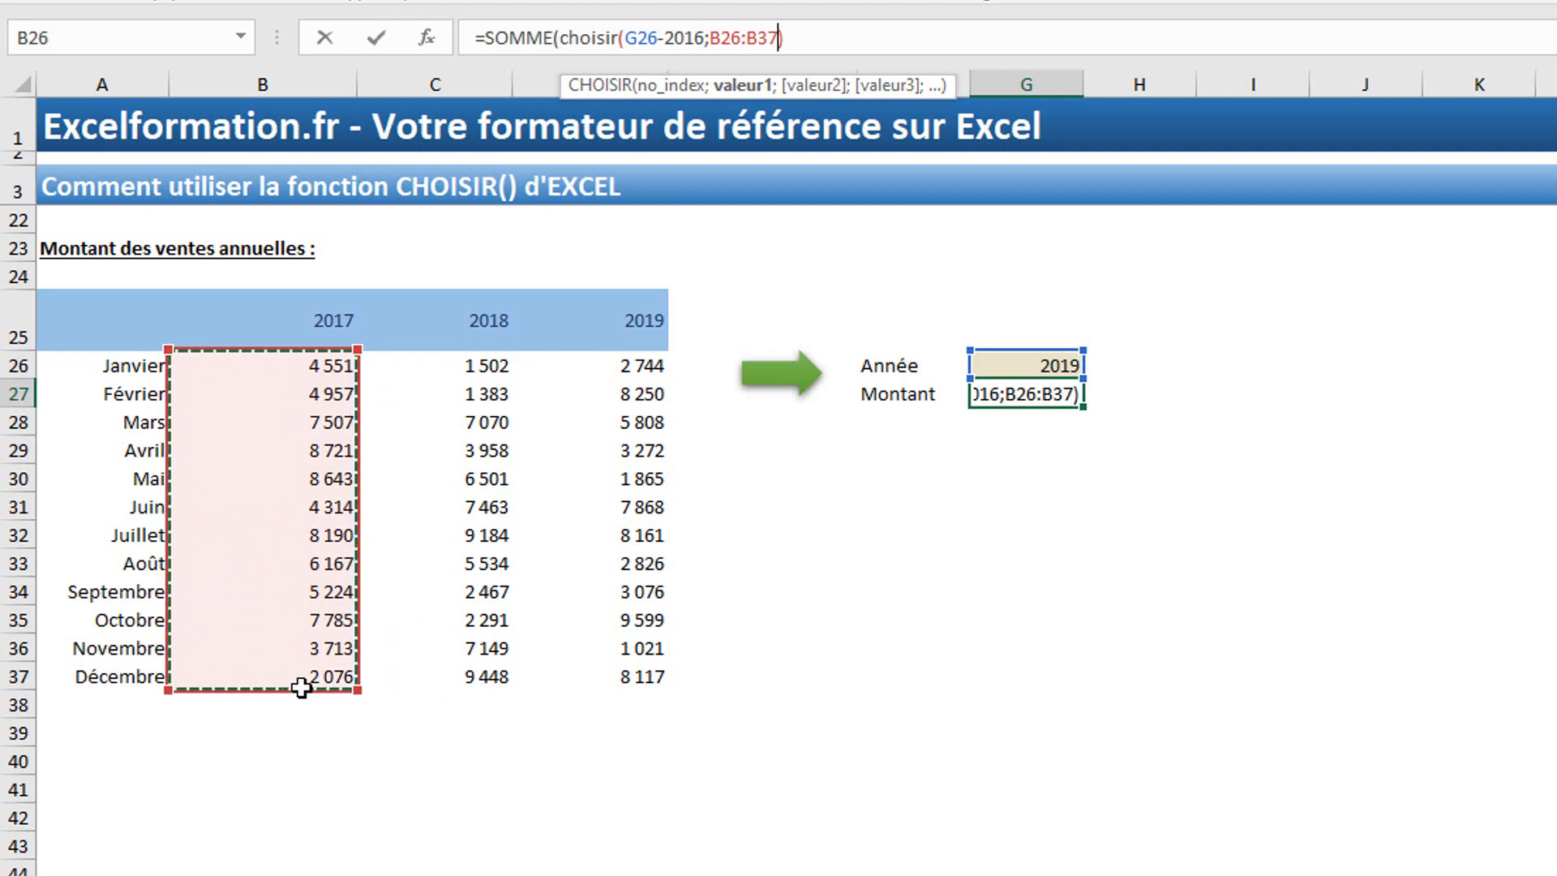
{"action": "type", "text": ";"}
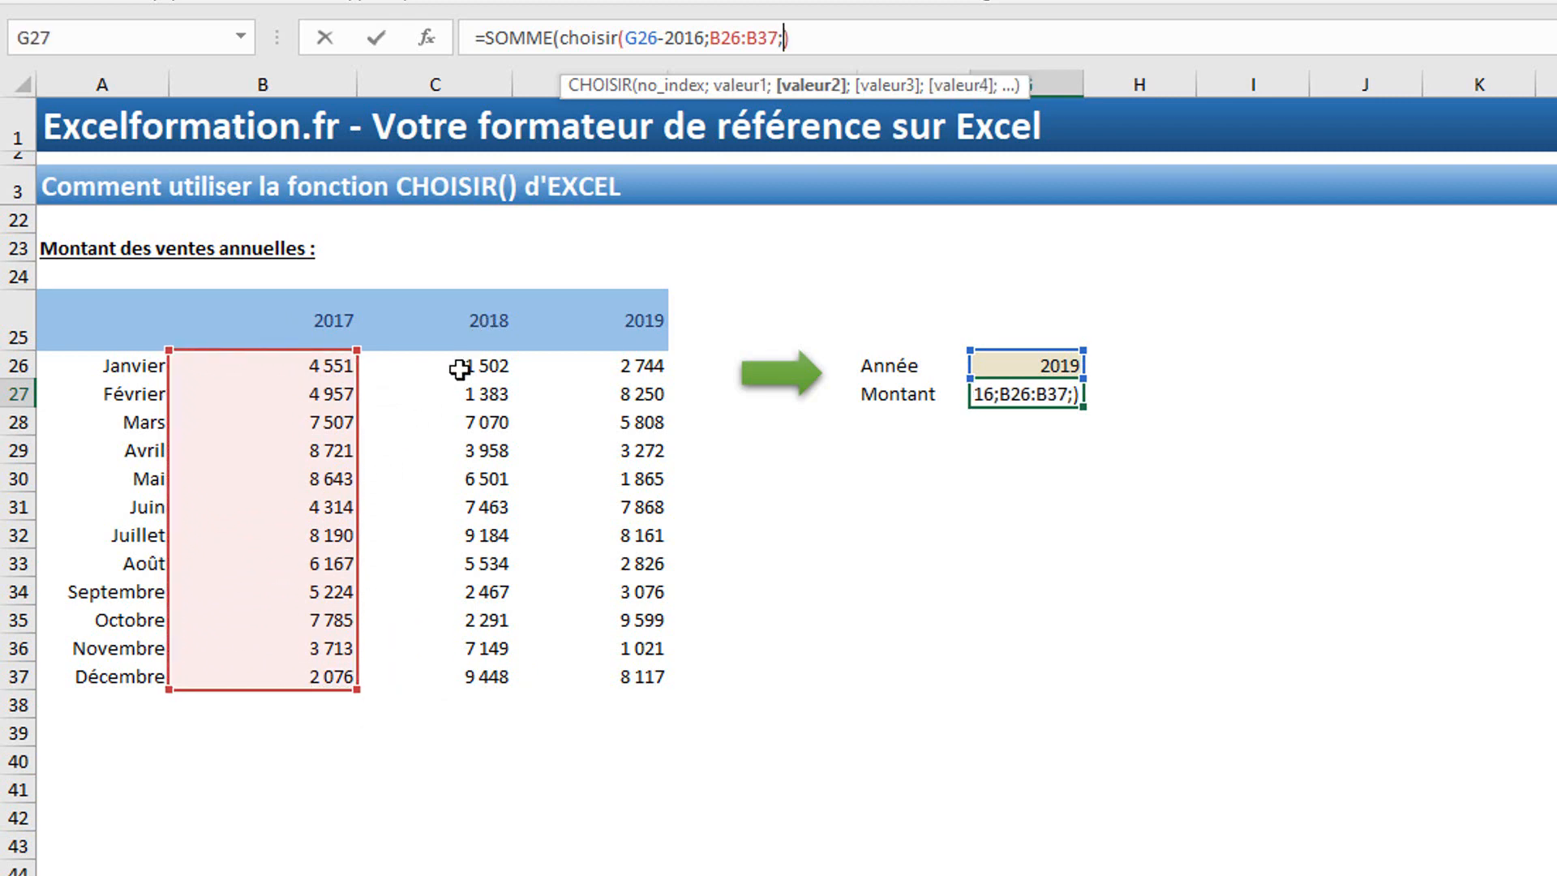
{"action": "left_click_drag", "start_coordinate": [460, 369], "coordinate": [479, 683]}
{"action": "type", "text": ";"}
{"action": "left_click_drag", "start_coordinate": [626, 361], "coordinate": [601, 676]}
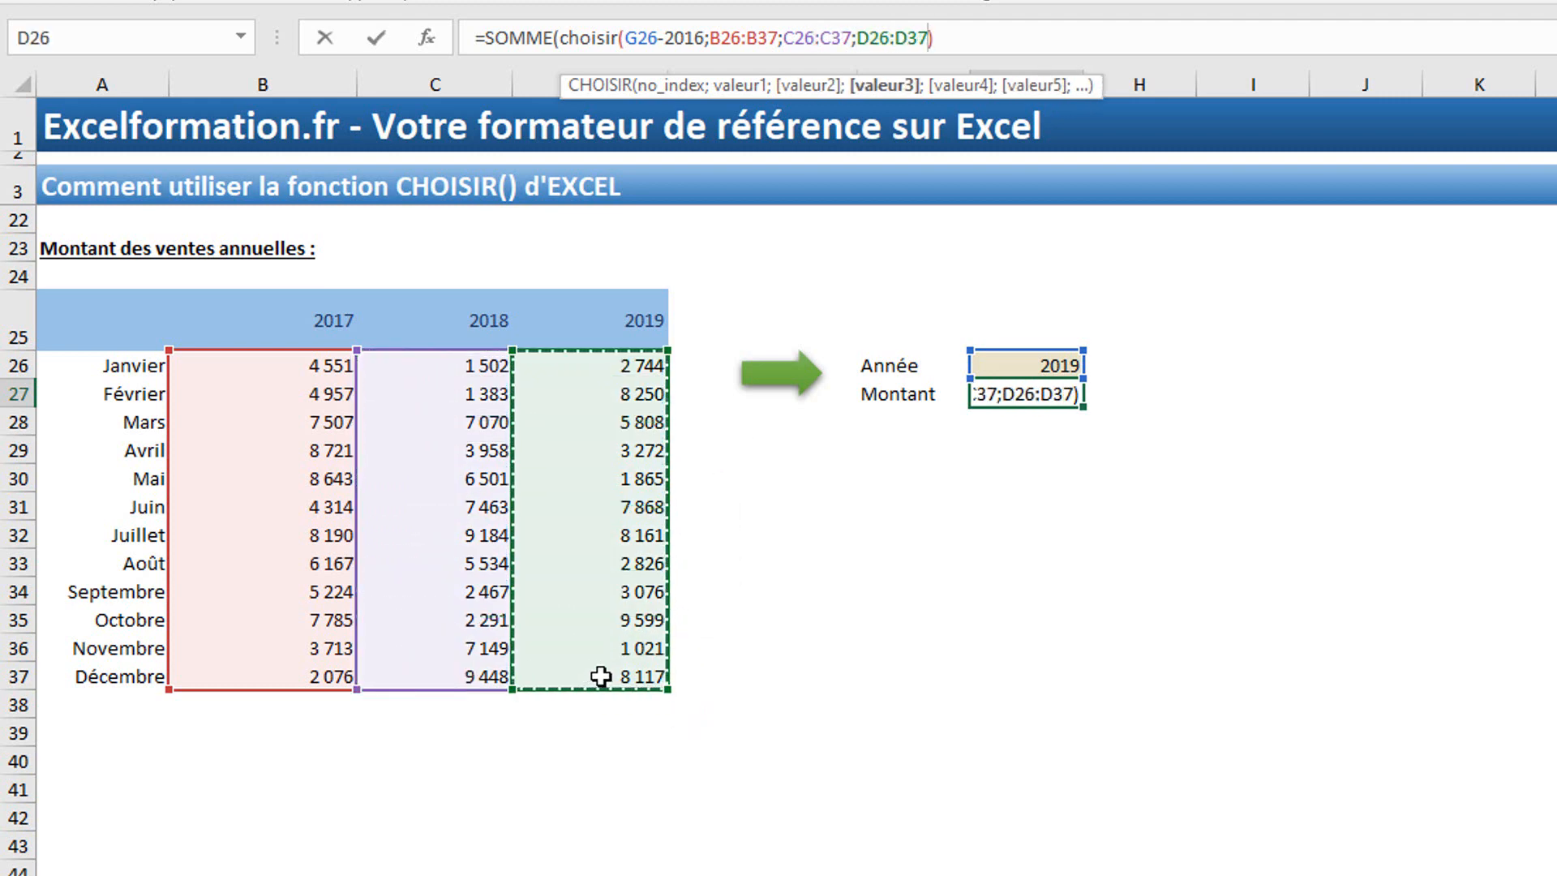
{"action": "type", "text": ")"}
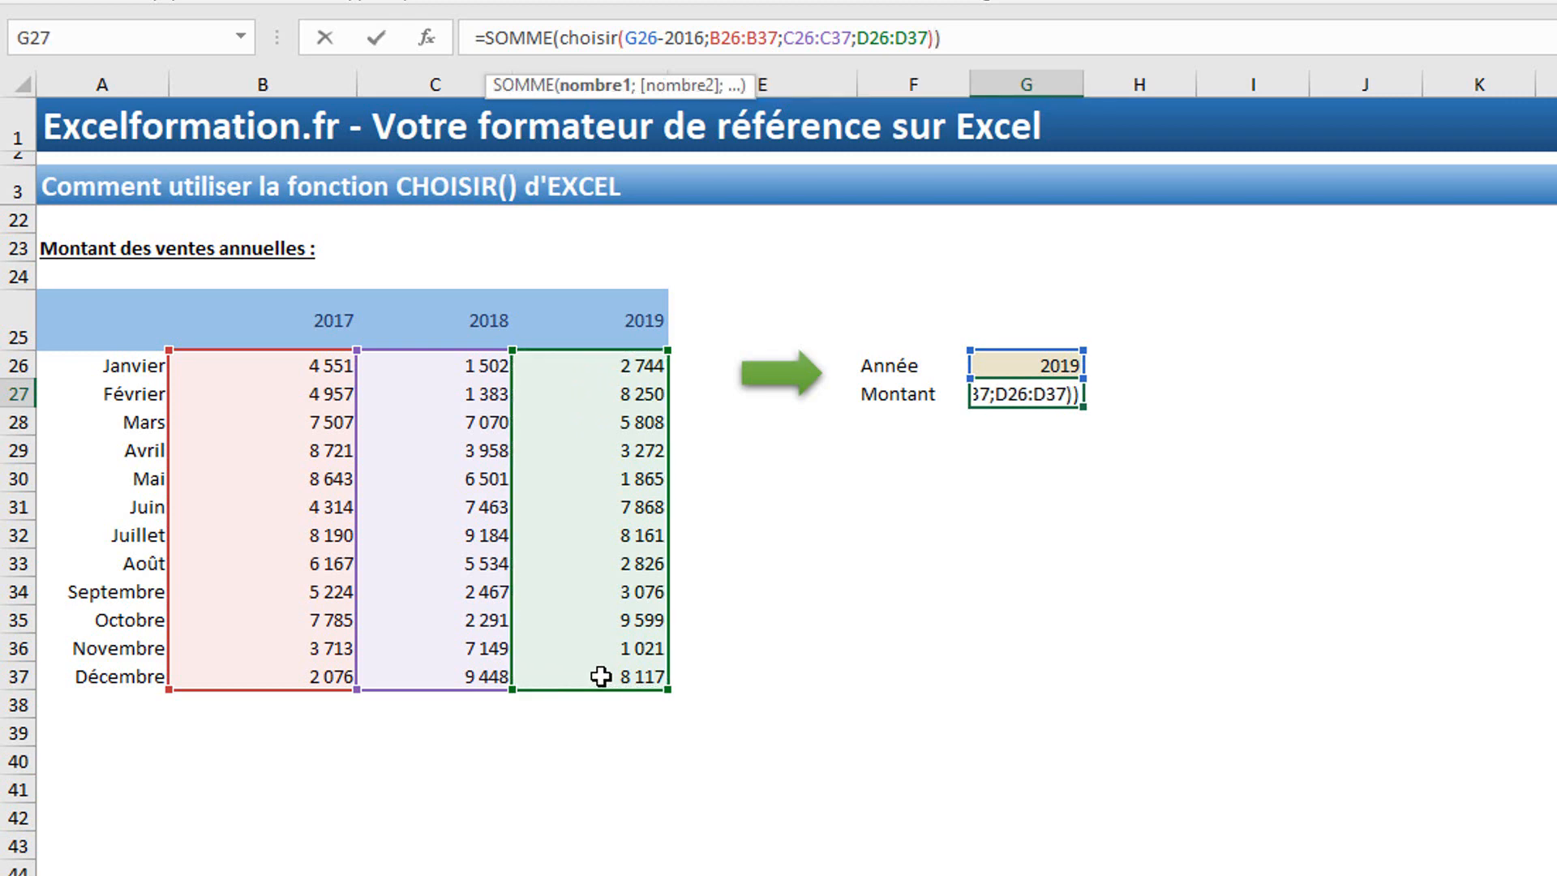
{"action": "key", "text": "Return"}
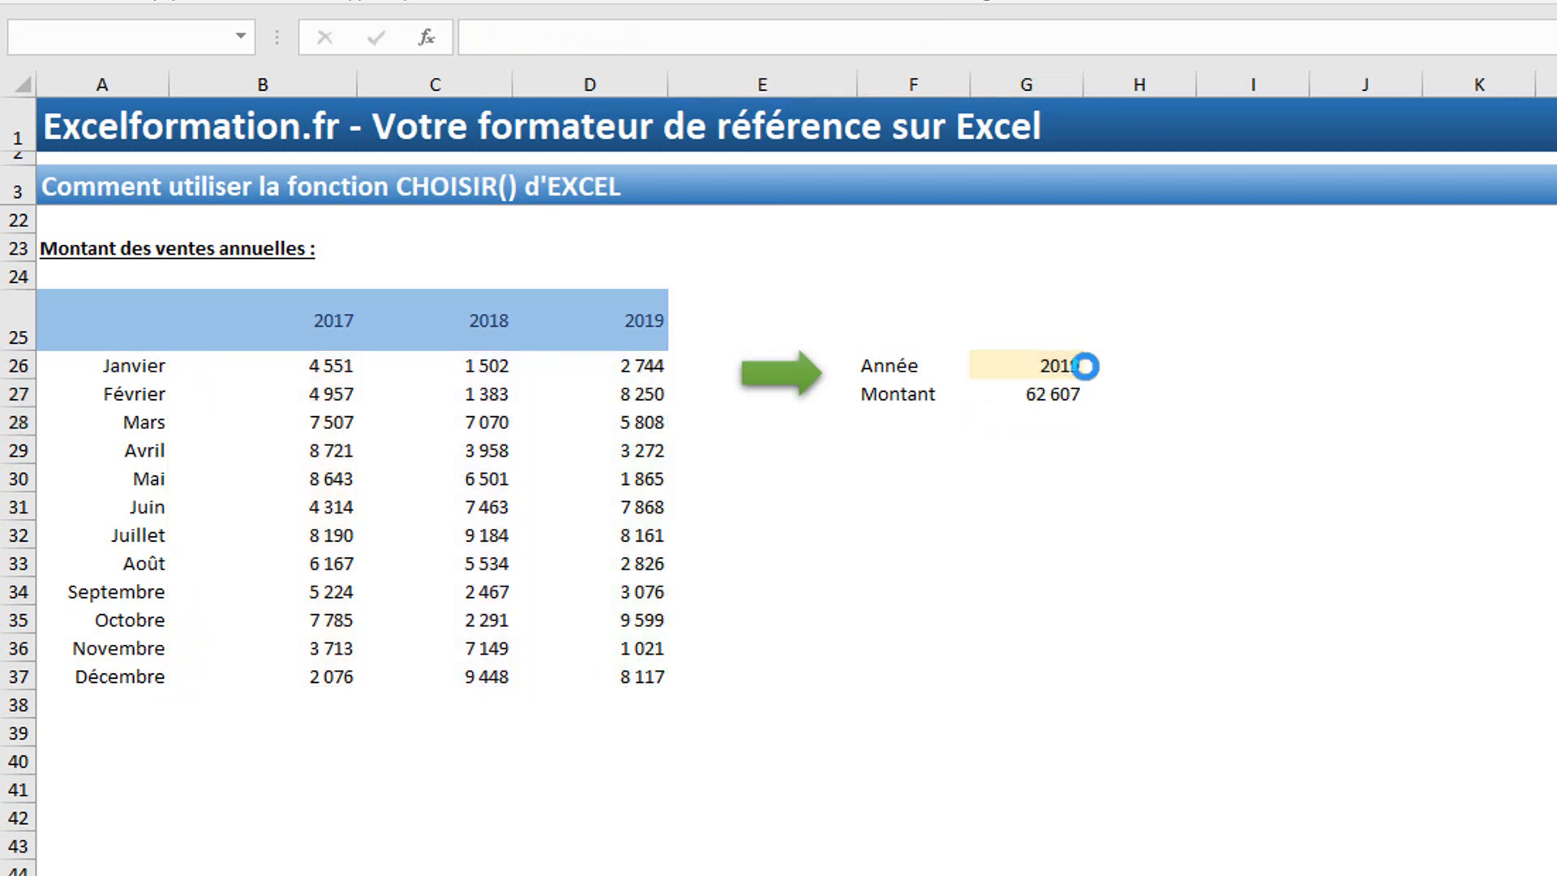
Step: Set the year in G26 to 2018
{"action": "left_click", "coordinate": [1054, 362]}
{"action": "type", "text": "2018"}
{"action": "key", "text": "Return"}
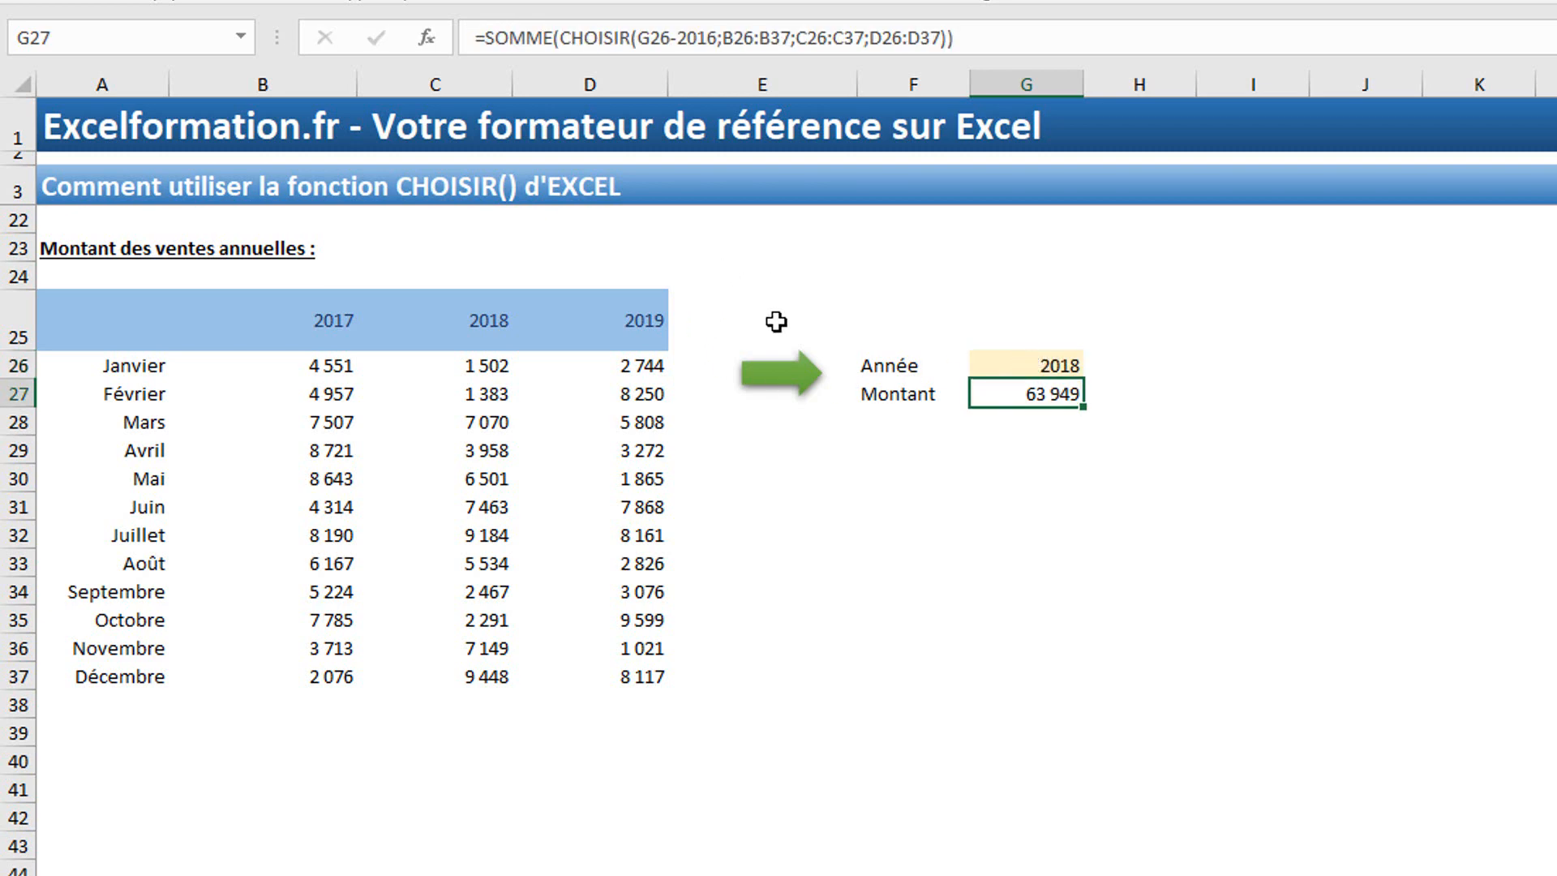
{"action": "scroll", "coordinate": [599, 374], "scroll_direction": "up", "scroll_amount": 6}
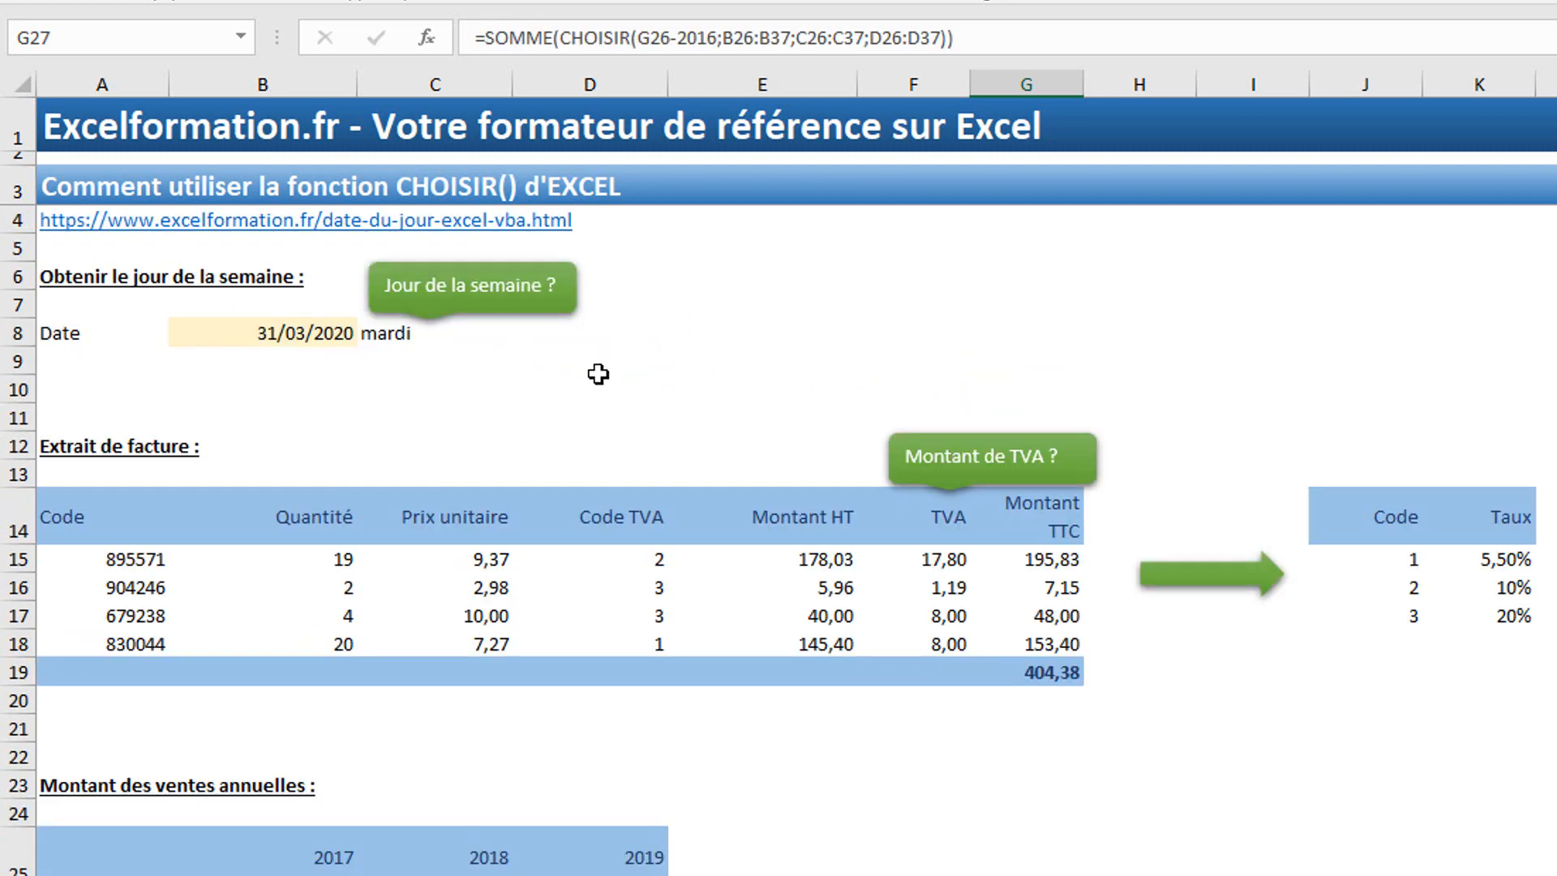